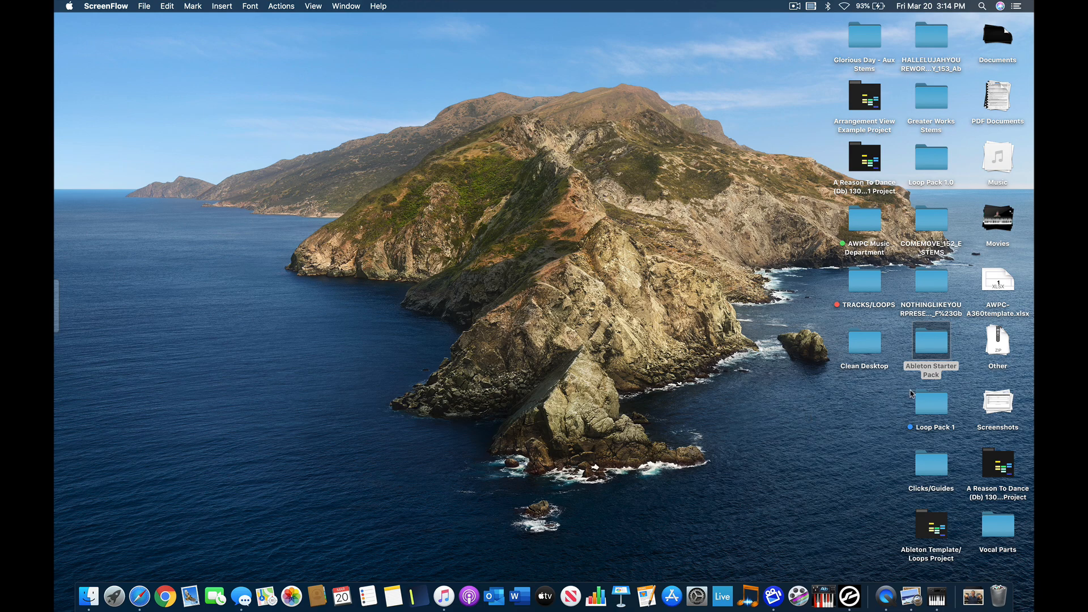
Open the Ableton Template/Loops.als set from its project folder inside the Ableton Starter Pack folder on the desktop.
double_click(932, 351)
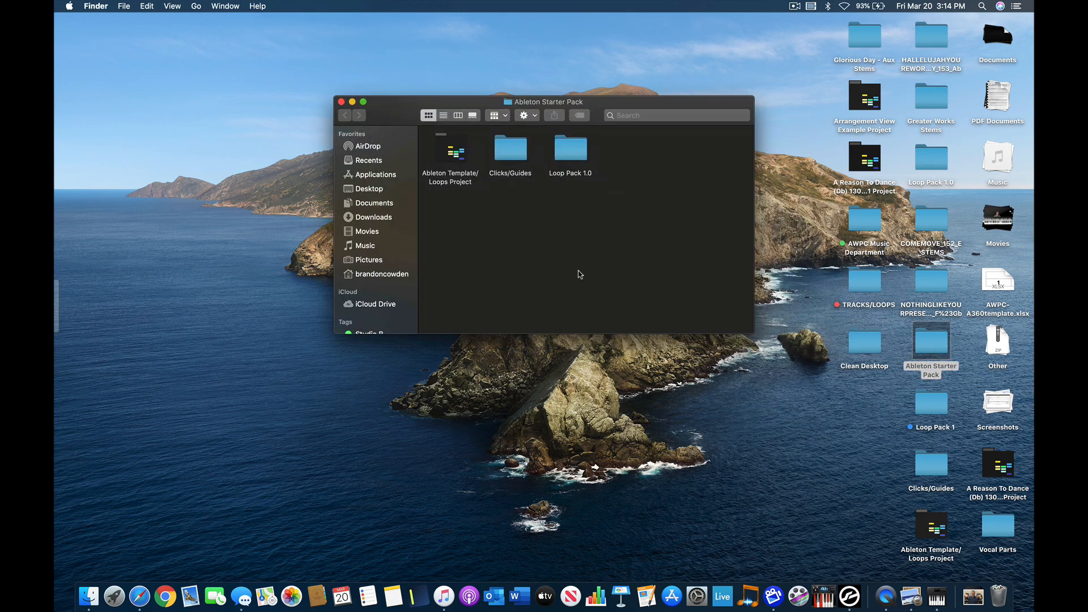
double_click(455, 177)
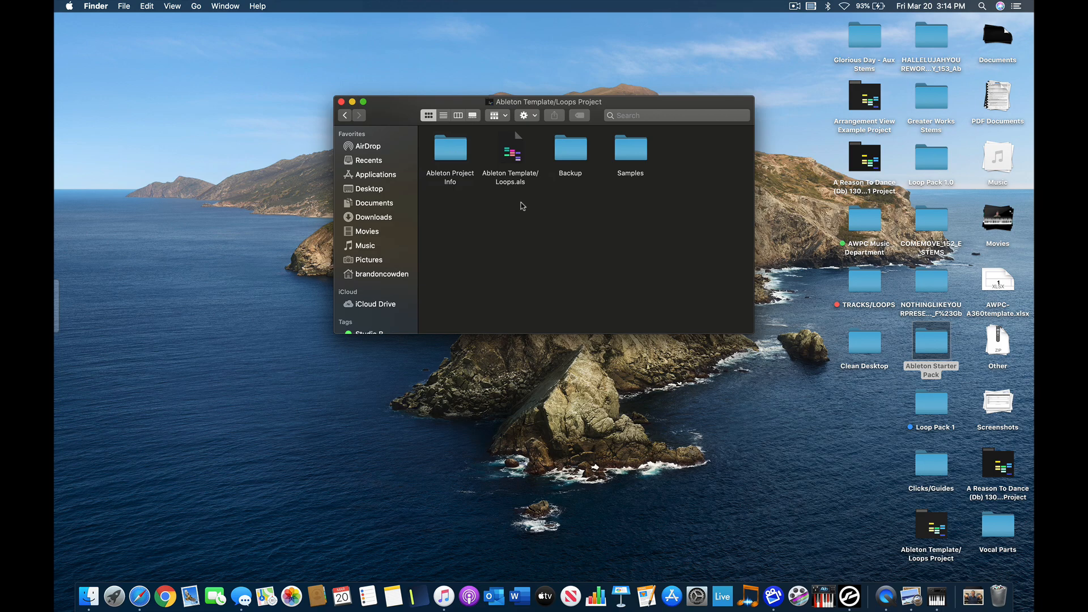
double_click(513, 152)
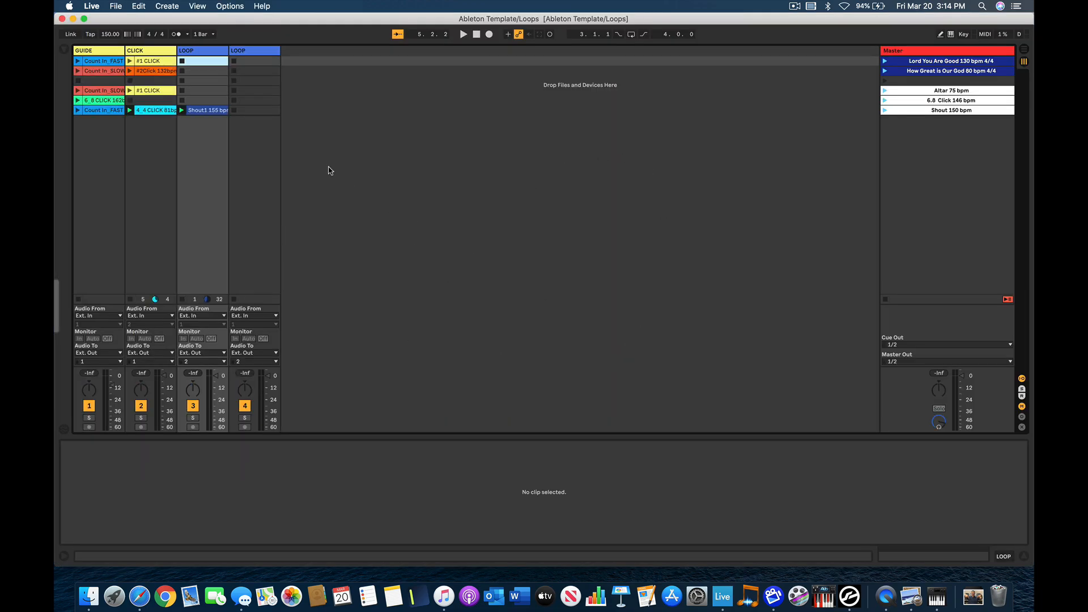
click(92, 5)
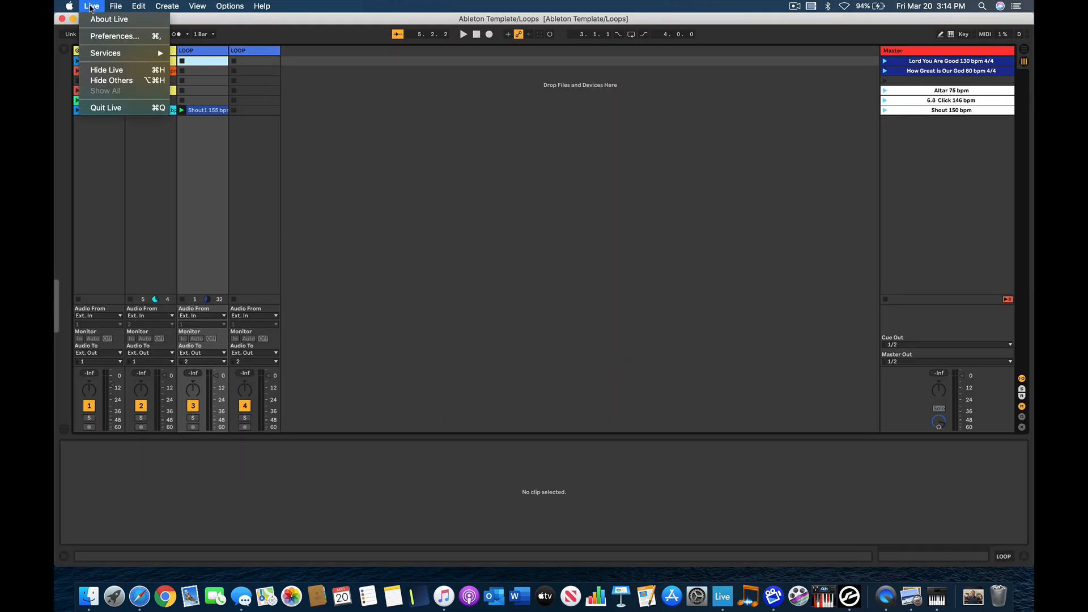
click(105, 37)
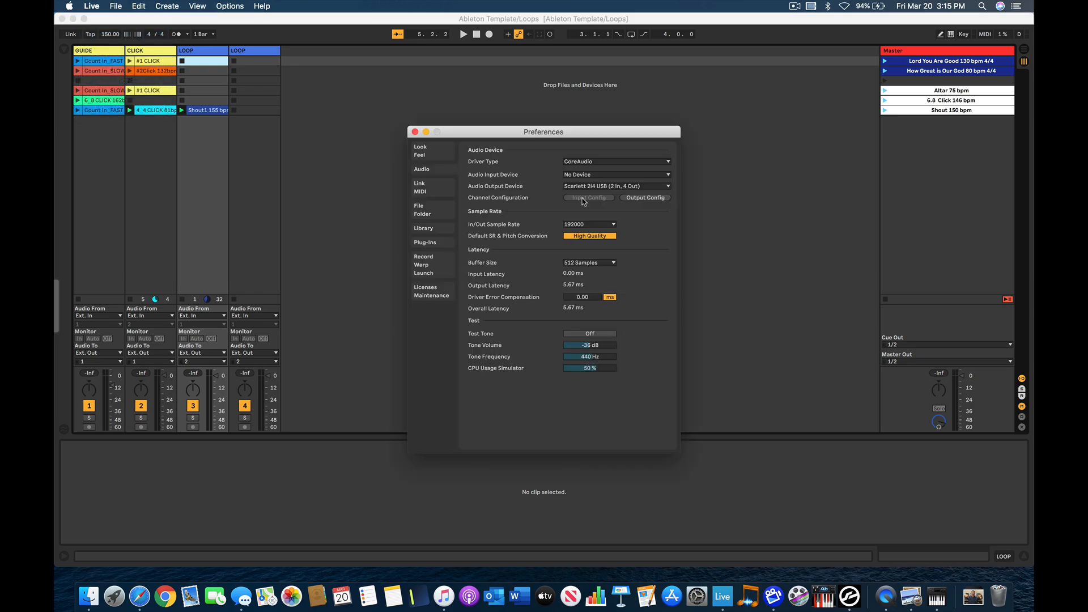
click(415, 132)
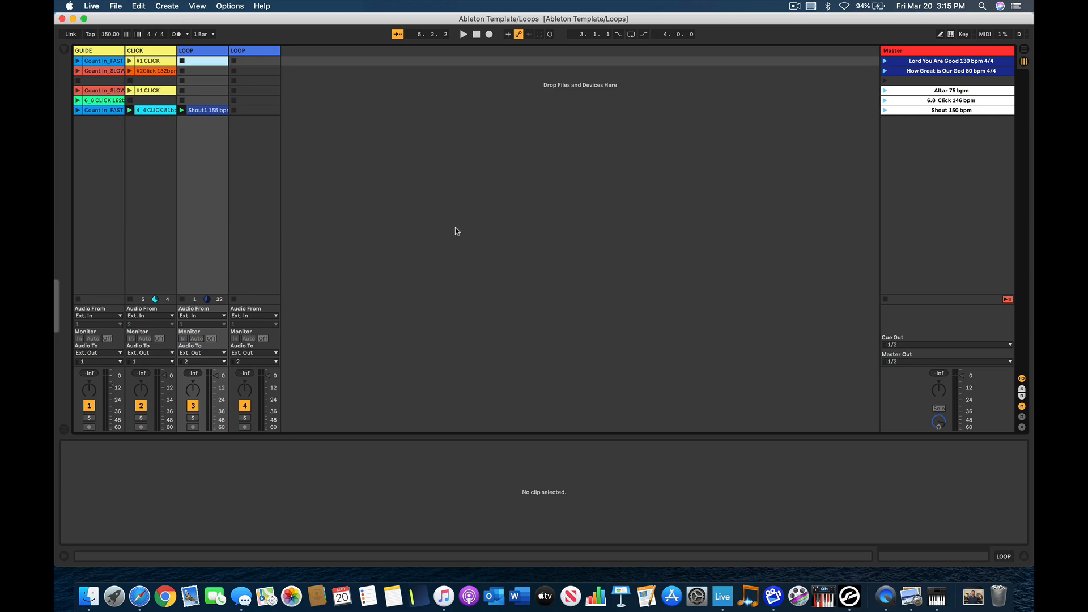
In the audio preferences, choose Scarlett 2i4 USB (2 In, 4 Out) as the output device, and show the Link MIDI settings.
click(92, 6)
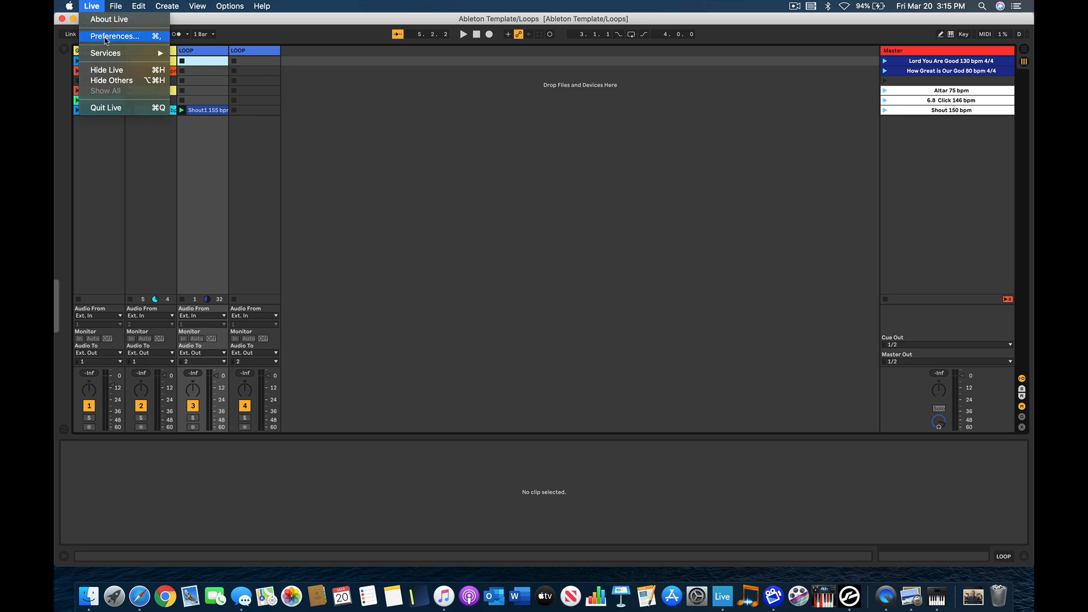
click(106, 37)
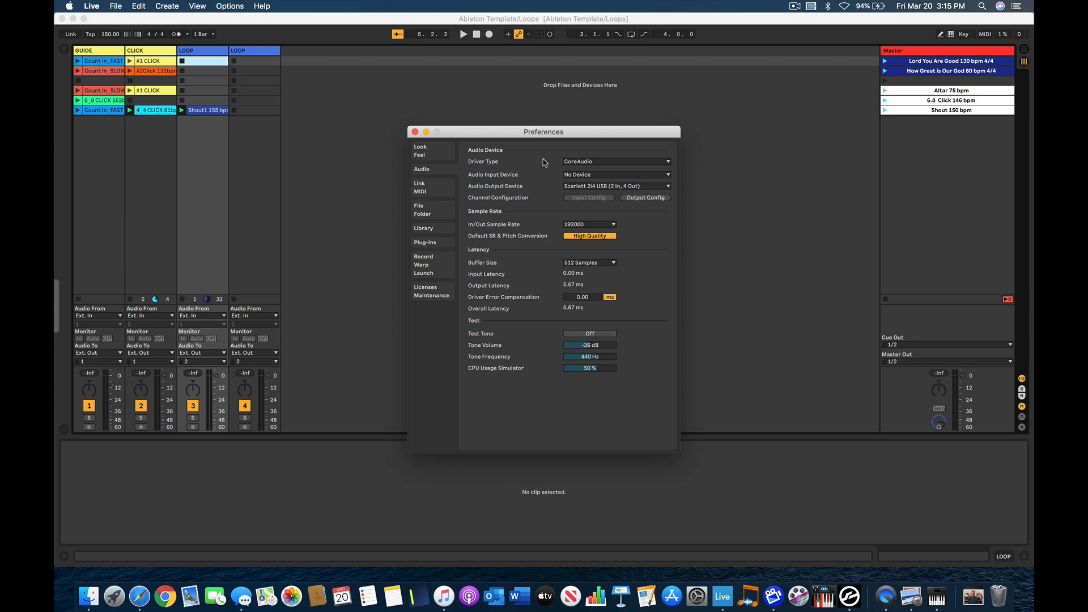
click(621, 186)
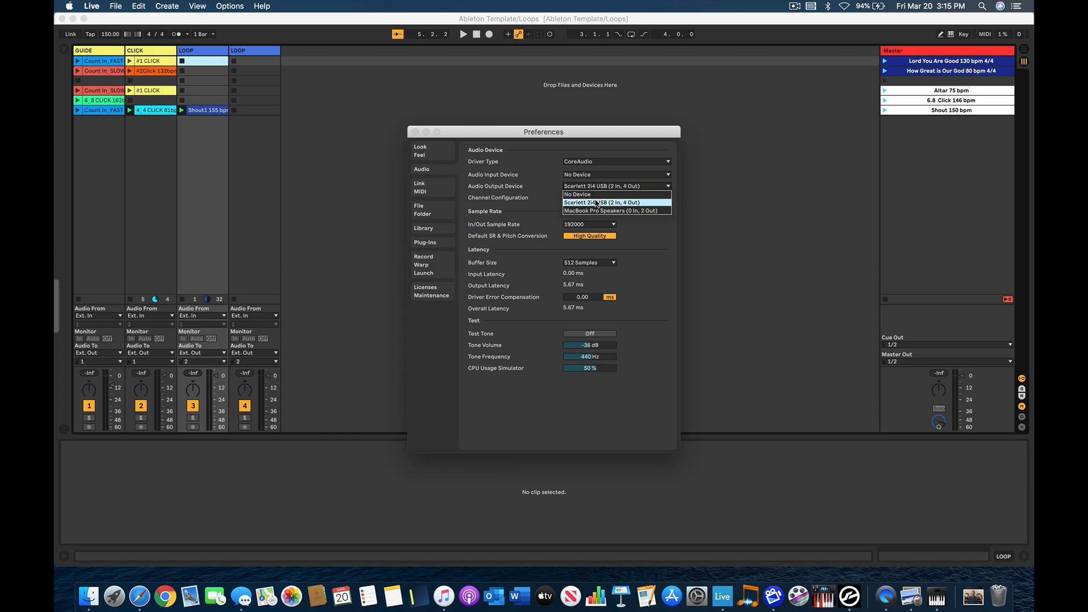
click(597, 203)
click(439, 187)
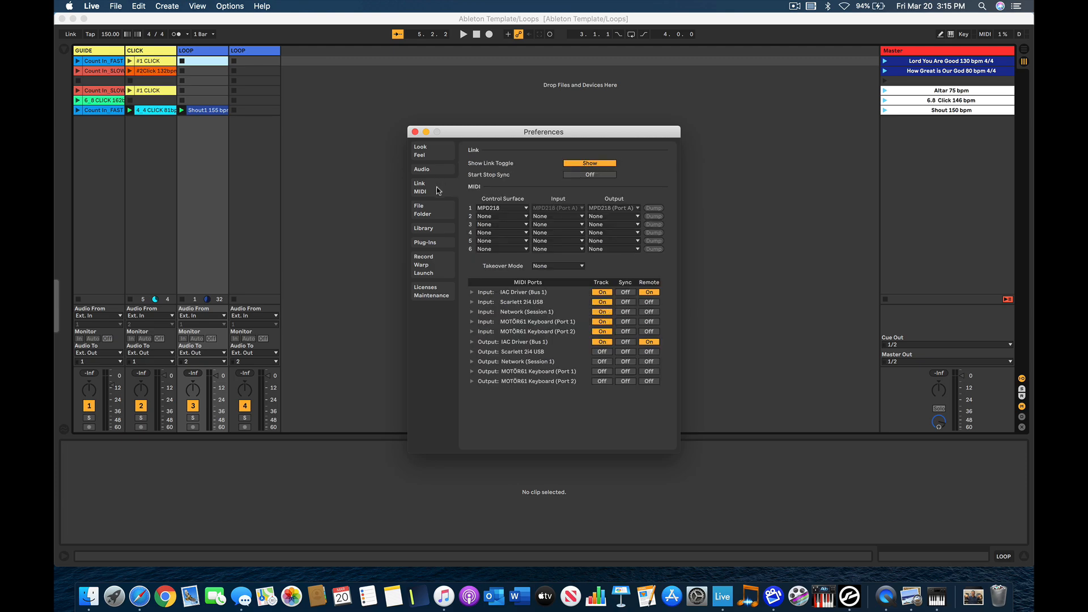
Set the Default Warp Mode to Complex in the Record Warp Launch preferences and close the preferences.
click(436, 263)
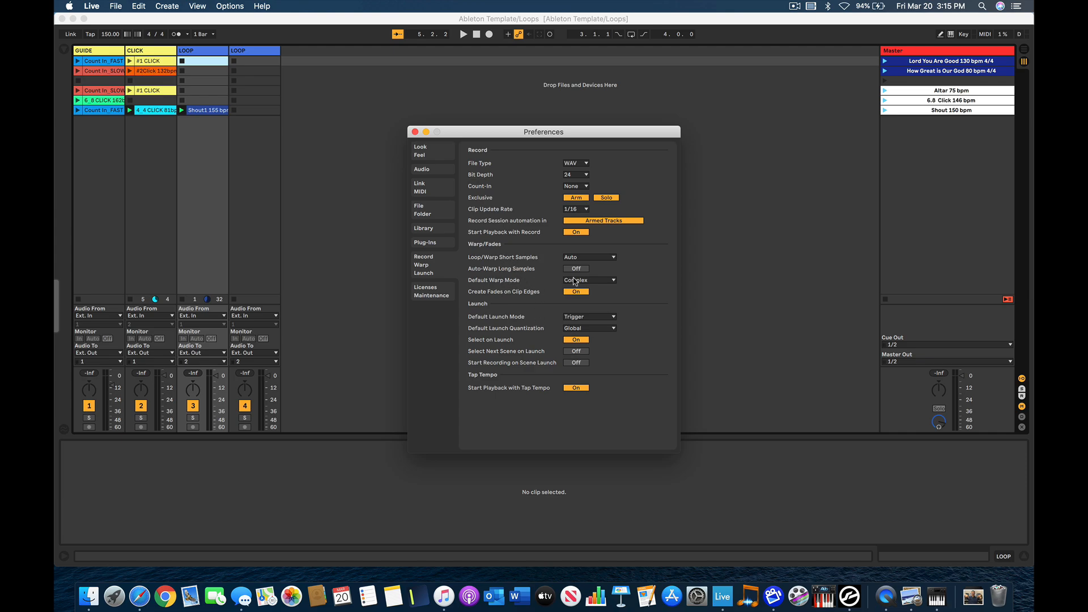
click(575, 280)
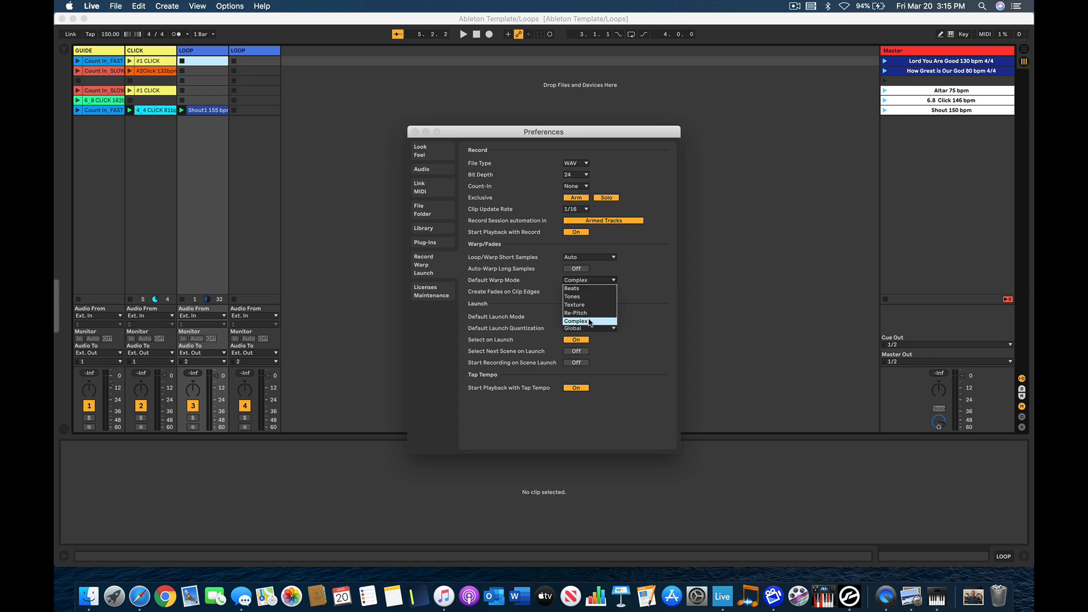
click(590, 322)
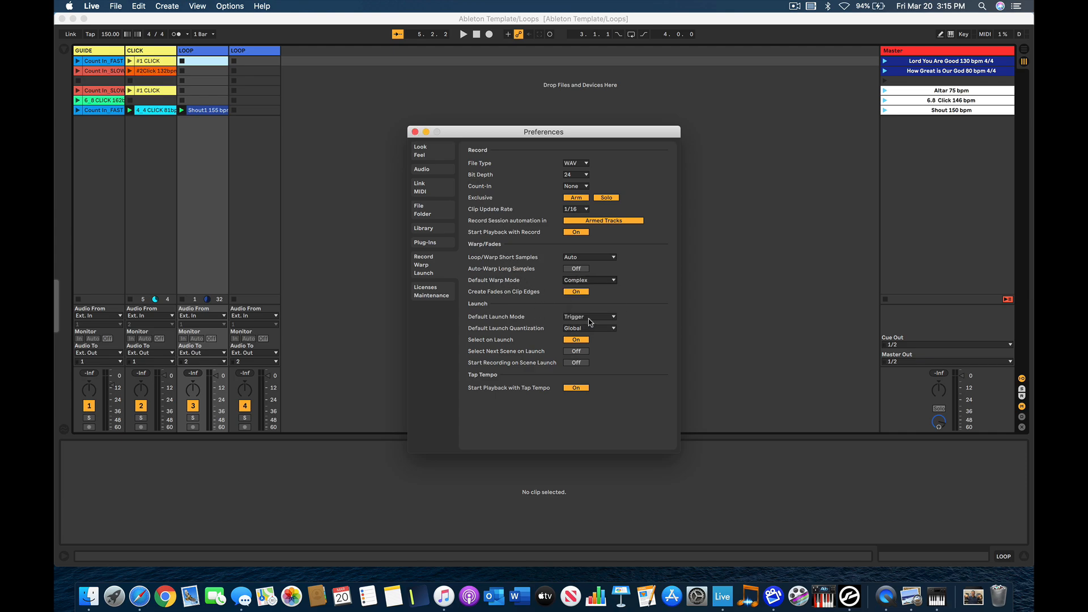
click(595, 282)
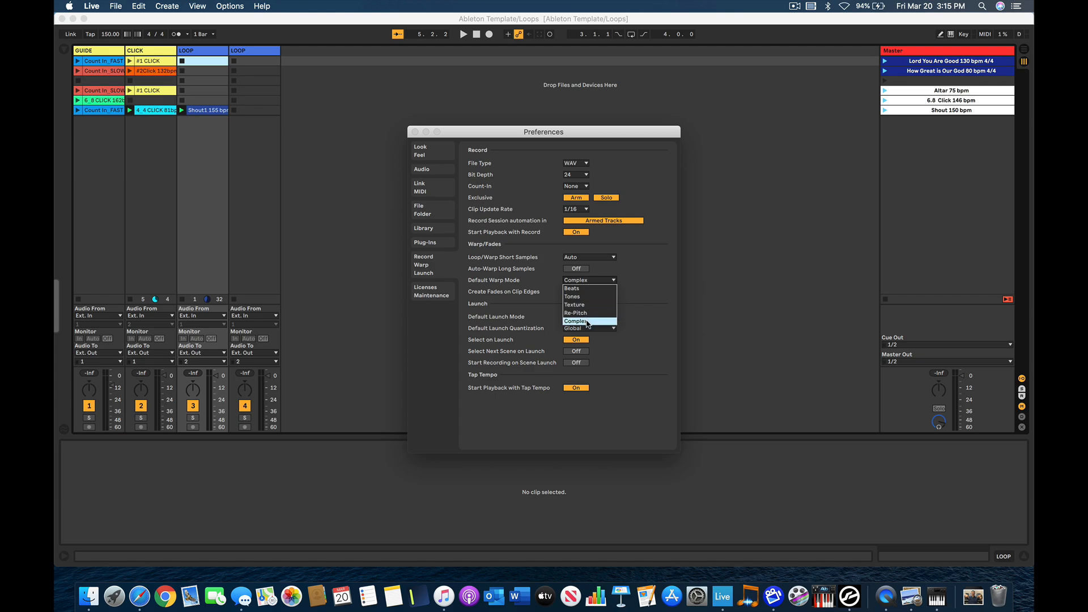
click(588, 323)
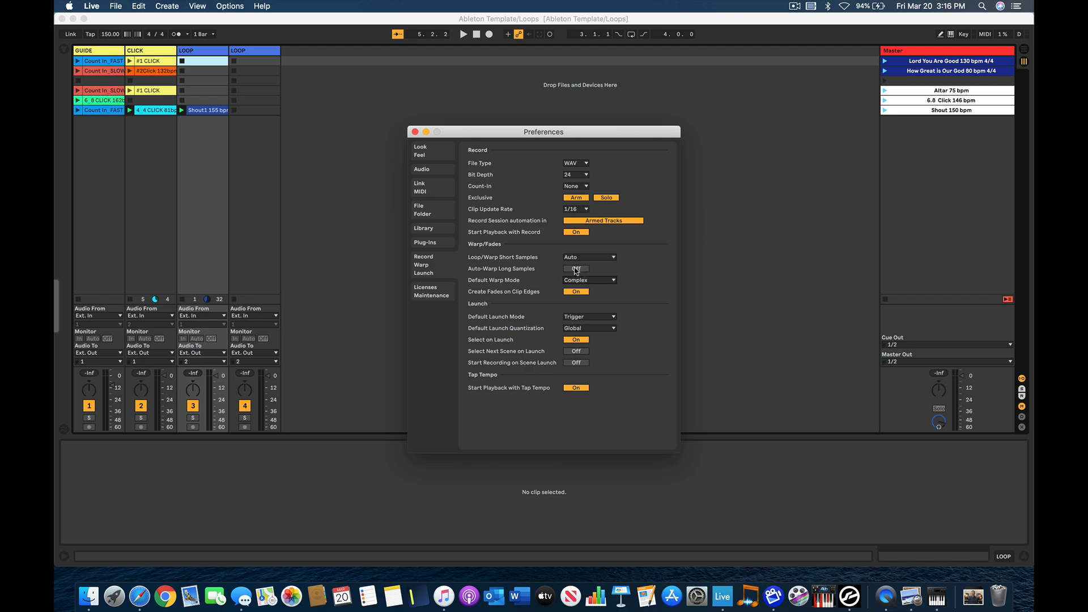
click(414, 132)
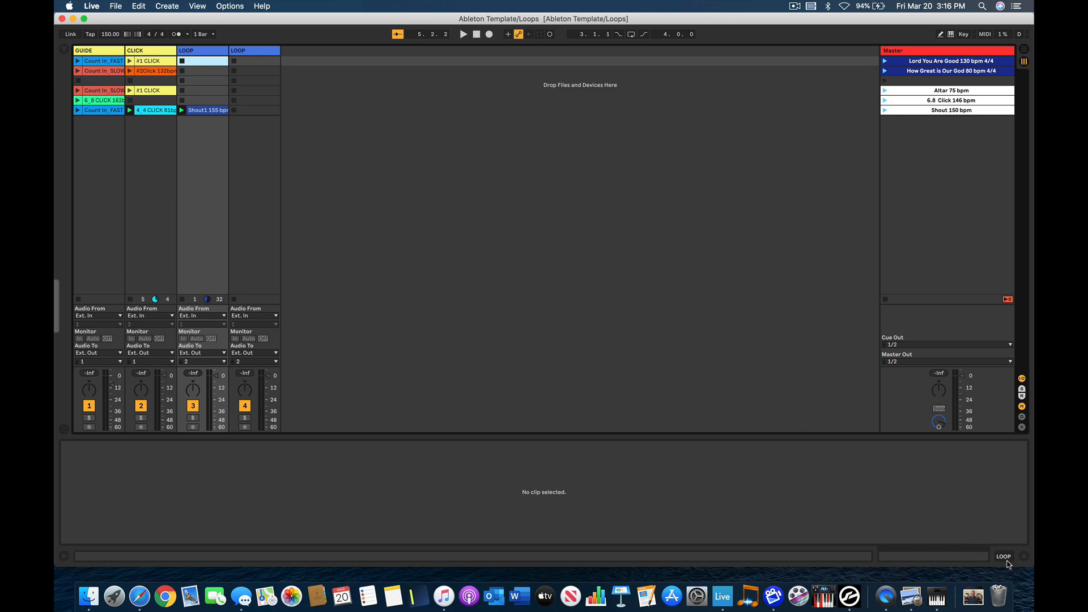
Make the Live window taller and examine the fast and slow count-in clips and the 6_8 click clip on the GUIDE track.
drag(1016, 567, 1016, 582)
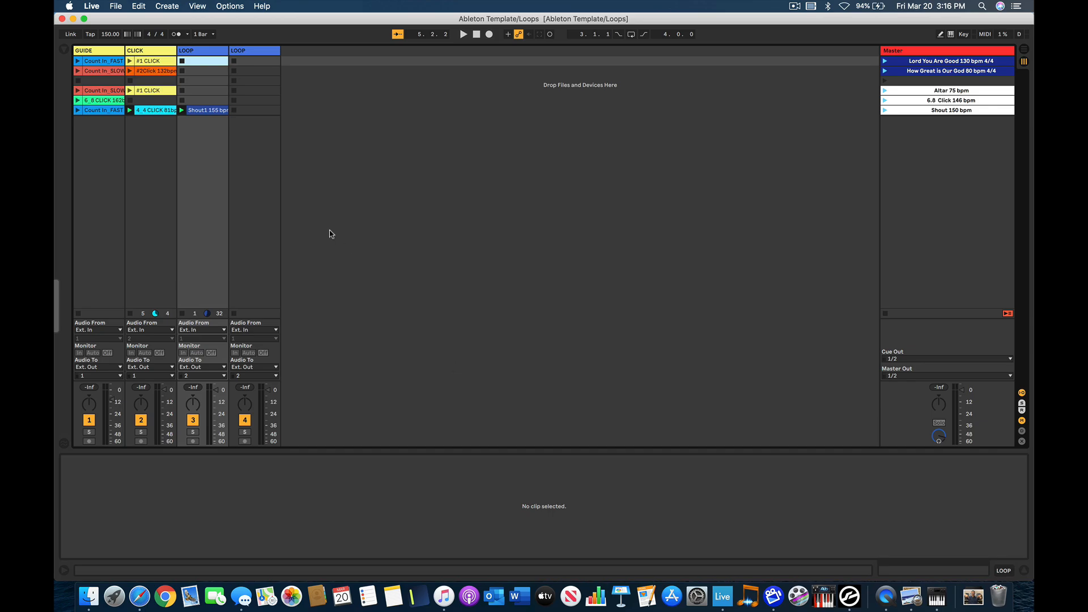
click(107, 62)
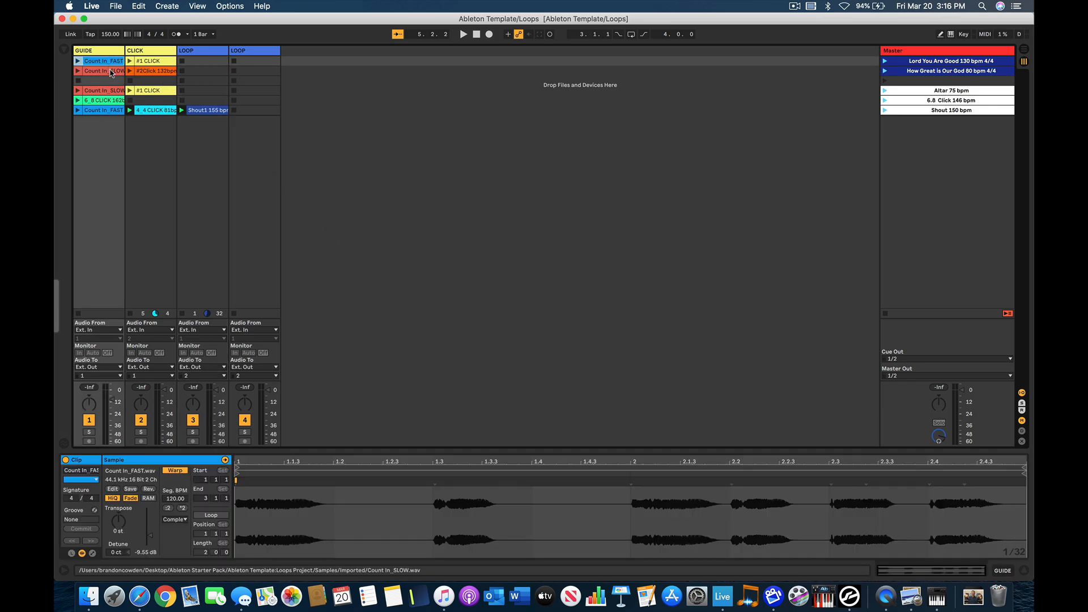
click(111, 71)
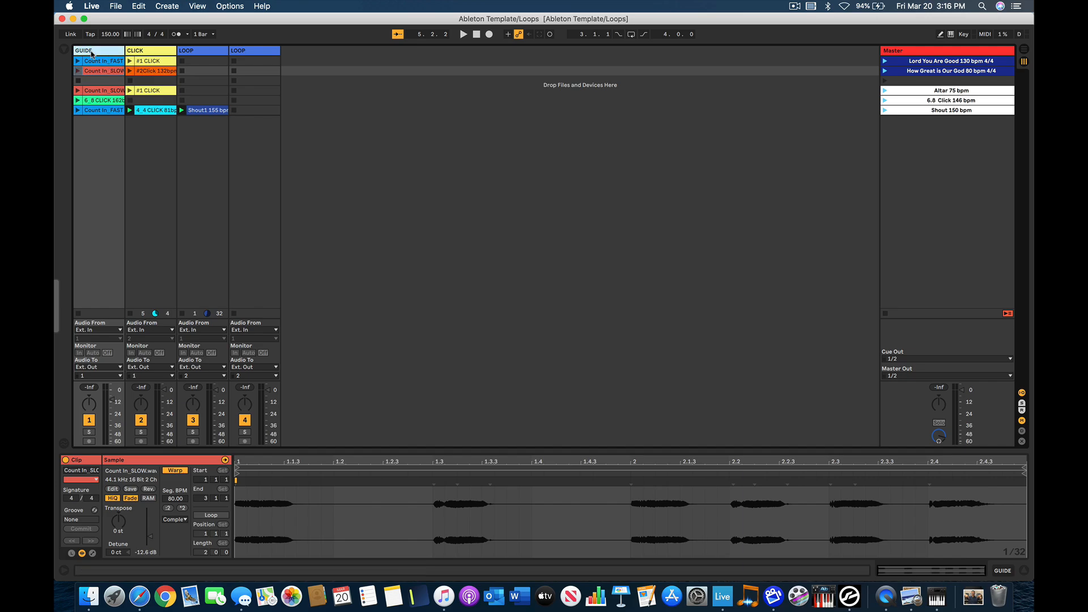
click(109, 62)
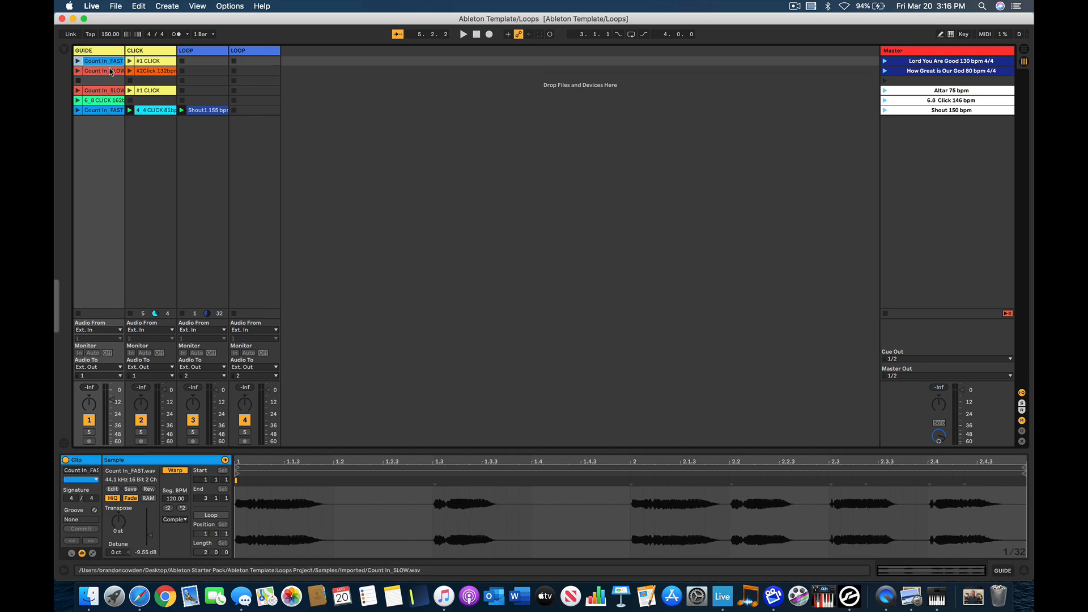
click(112, 73)
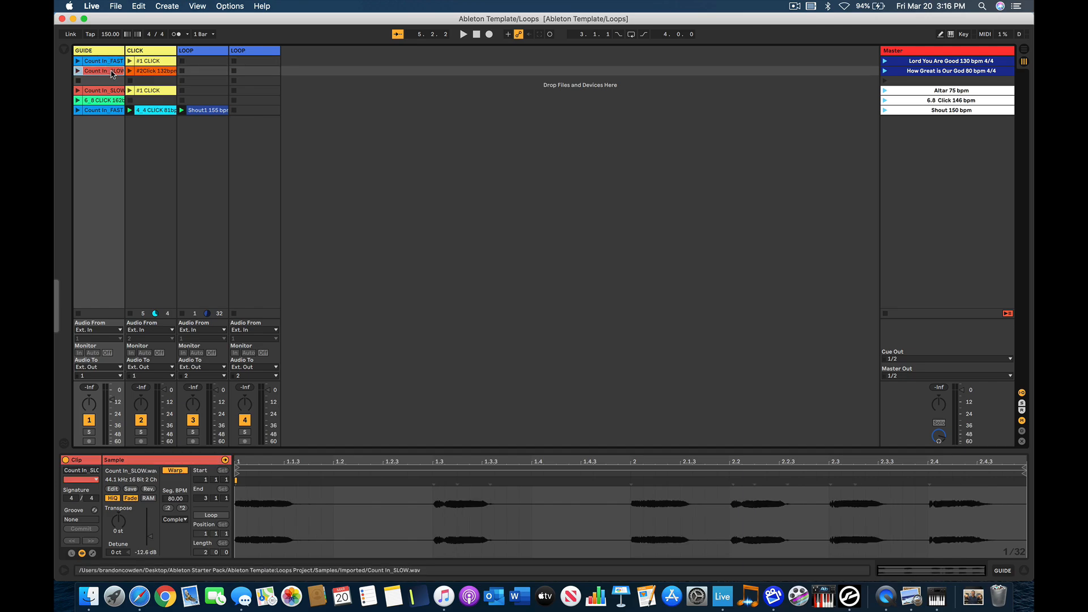
click(105, 101)
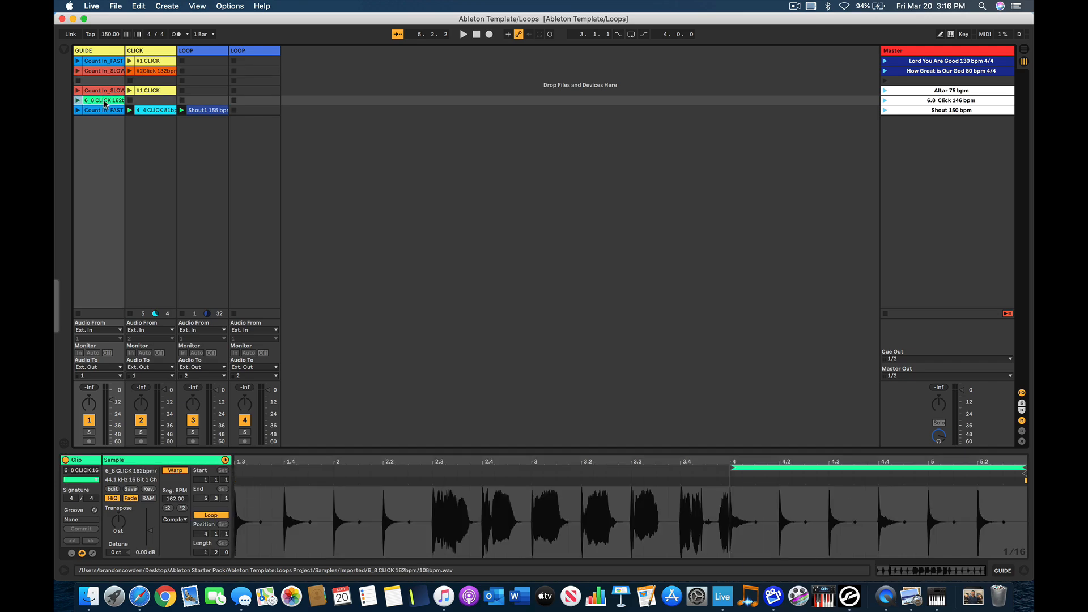
click(108, 62)
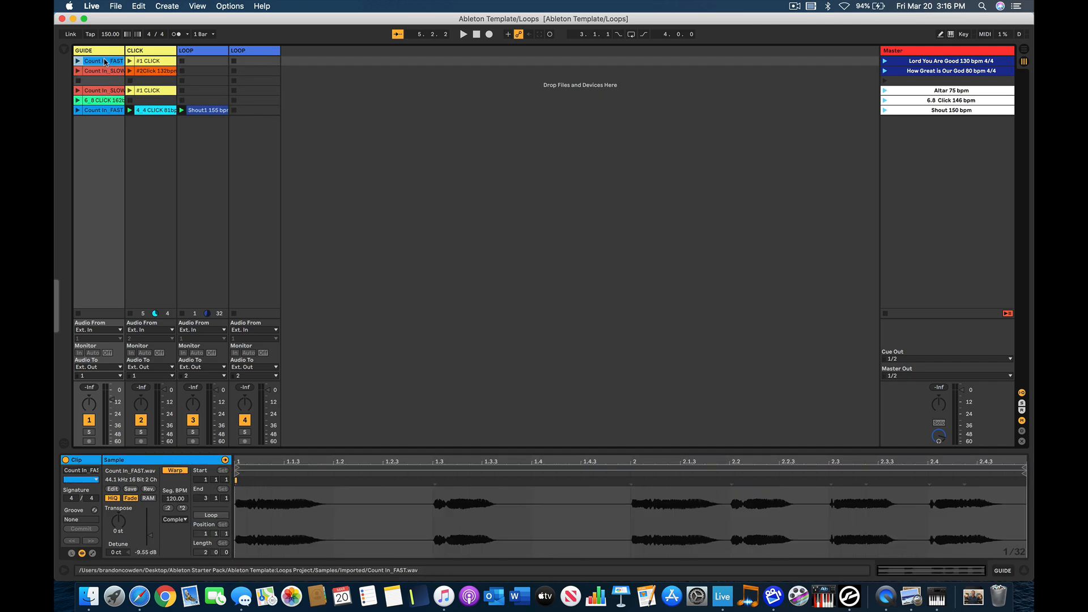
click(109, 72)
click(109, 91)
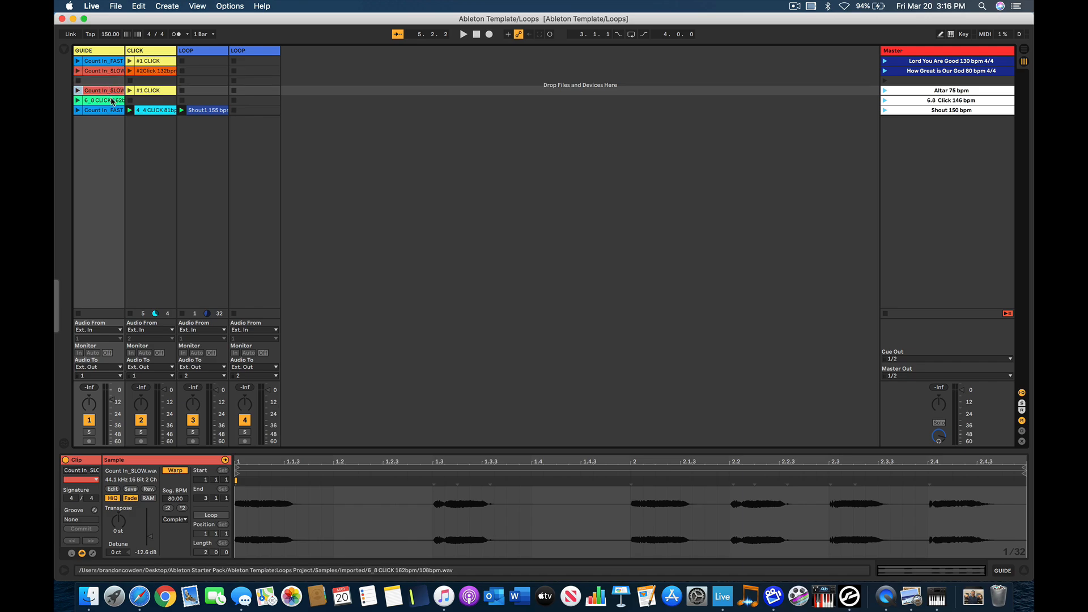
click(105, 100)
click(113, 110)
click(111, 62)
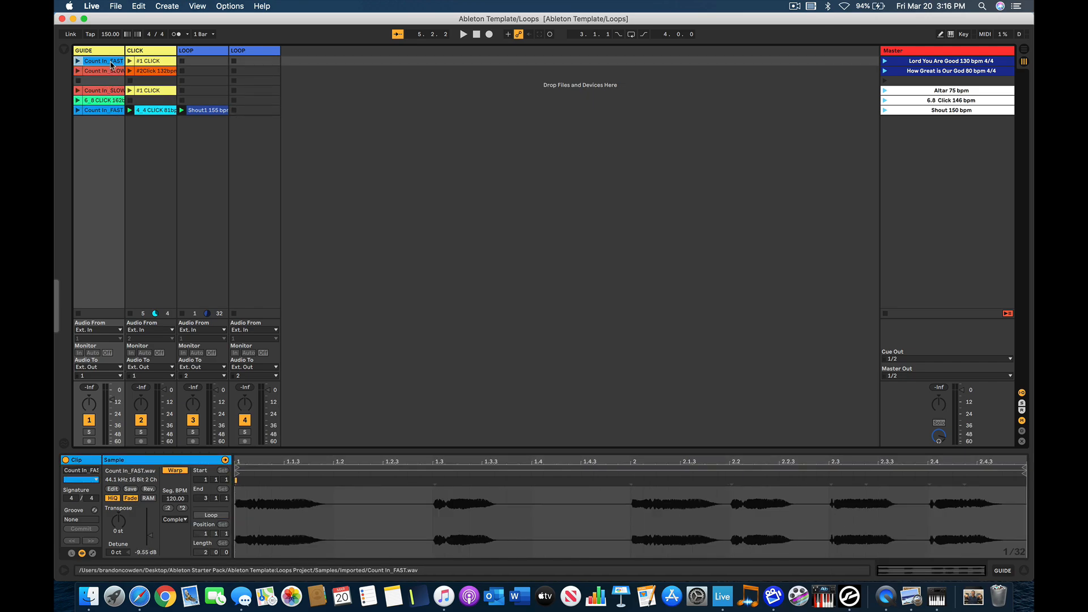
Examine the #1 CLICK, #2Click 132bpm and 4_4 CLICK 81bpm clips on the CLICK track.
click(156, 62)
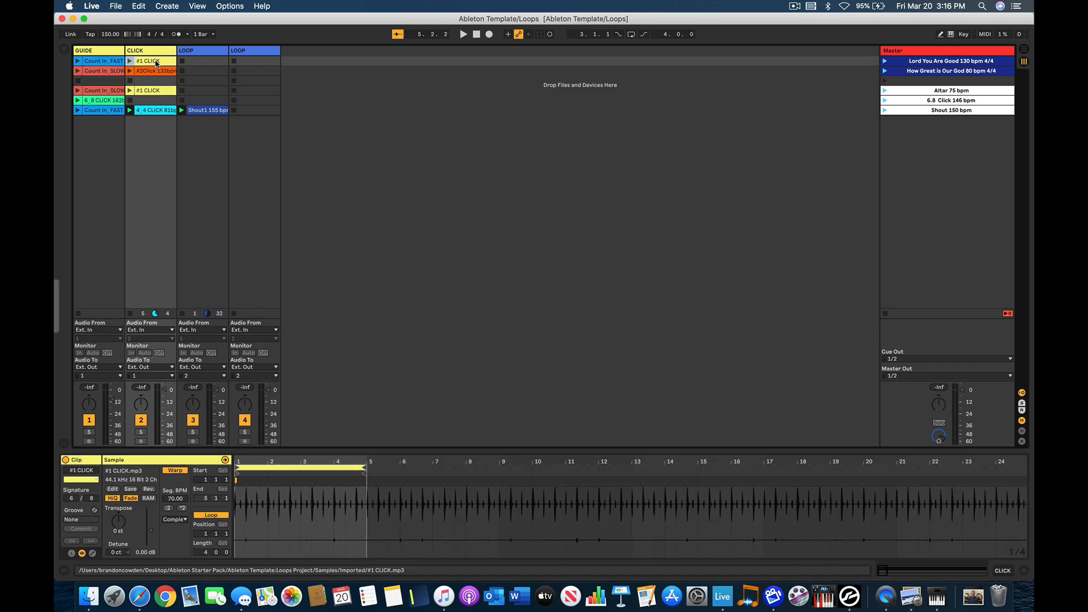
click(158, 72)
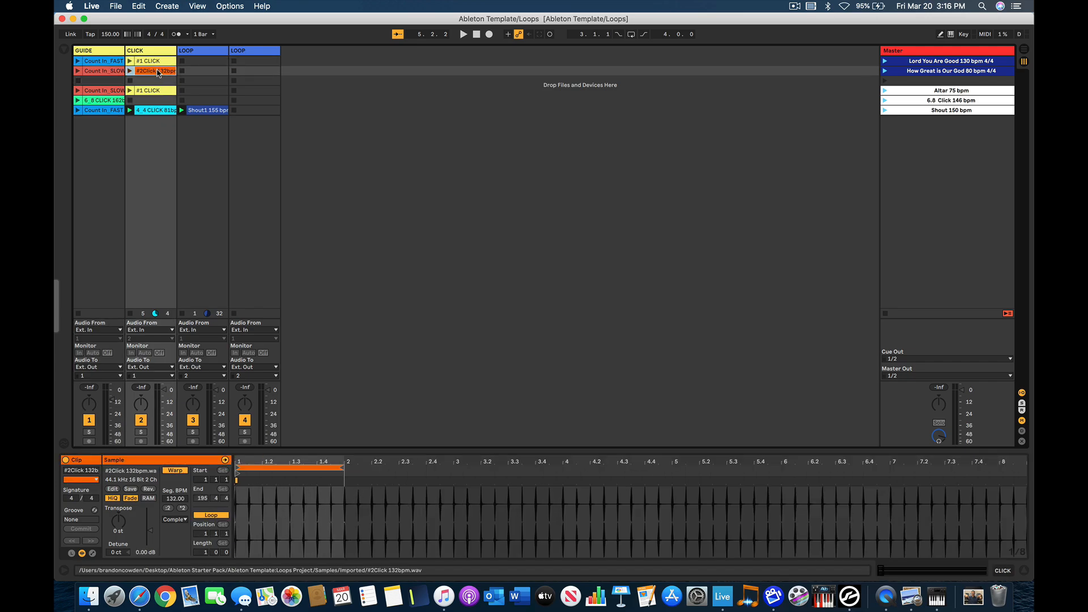
click(163, 111)
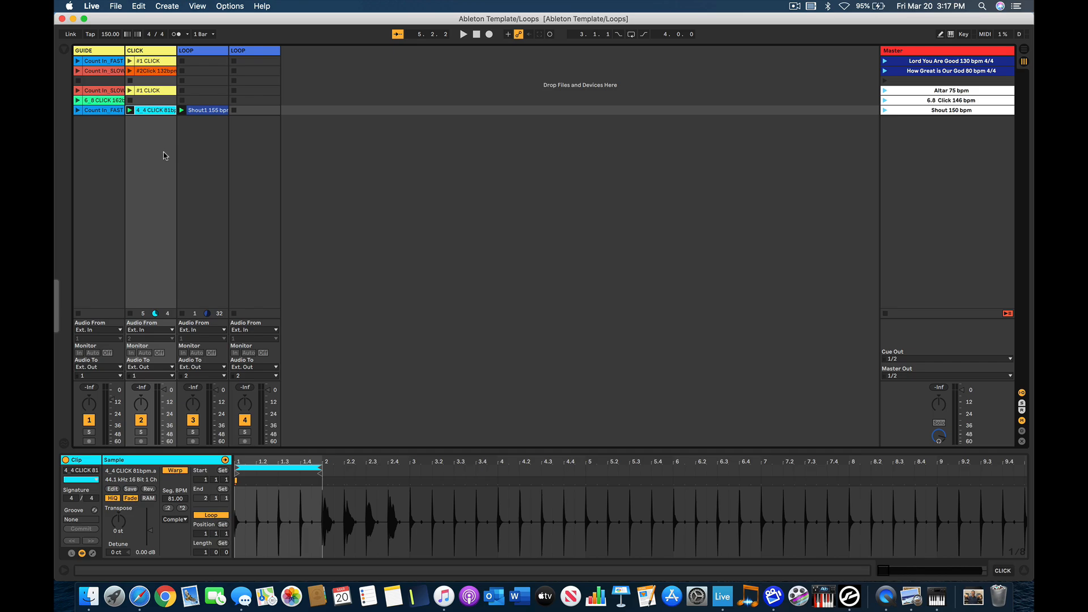
click(148, 71)
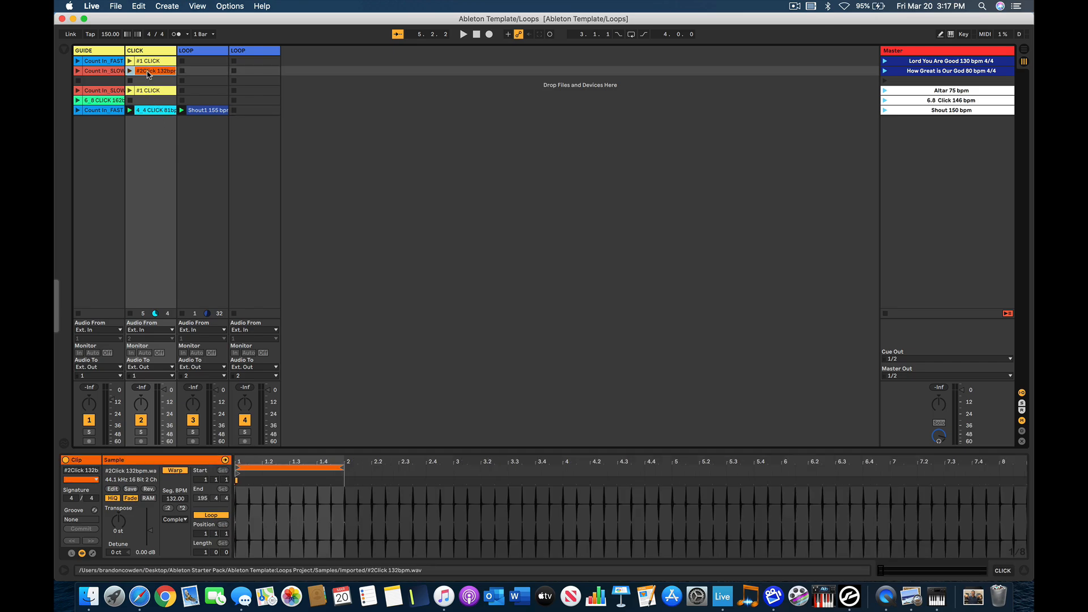
click(150, 61)
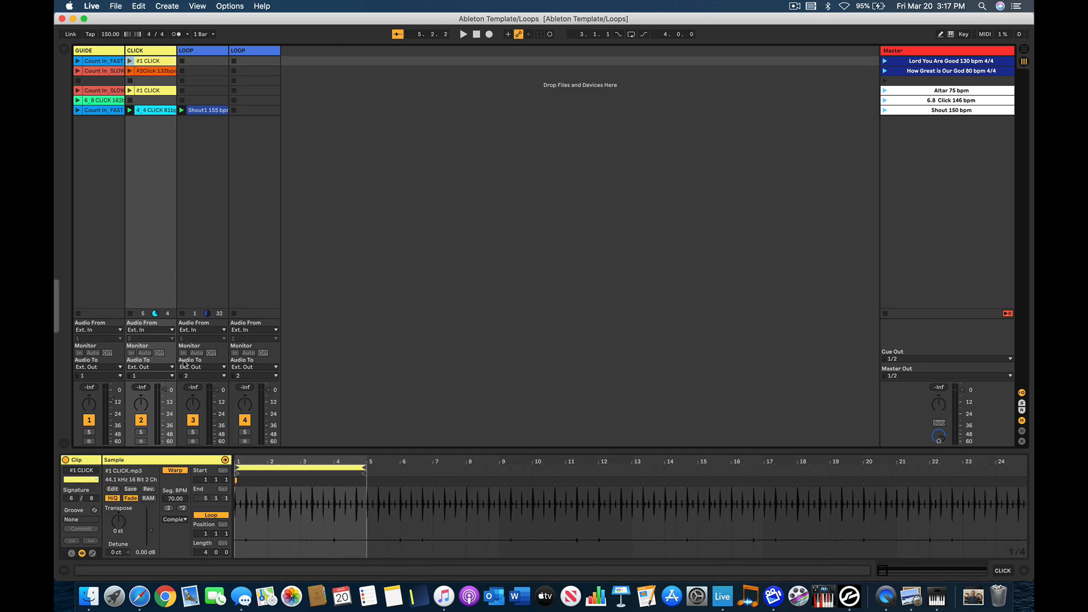
Audition the scenes Lord You Are Good 130 bpm 4/4 and How Great is Our God 80 bpm 4/4 with the CLICK track temporarily soloed.
click(141, 432)
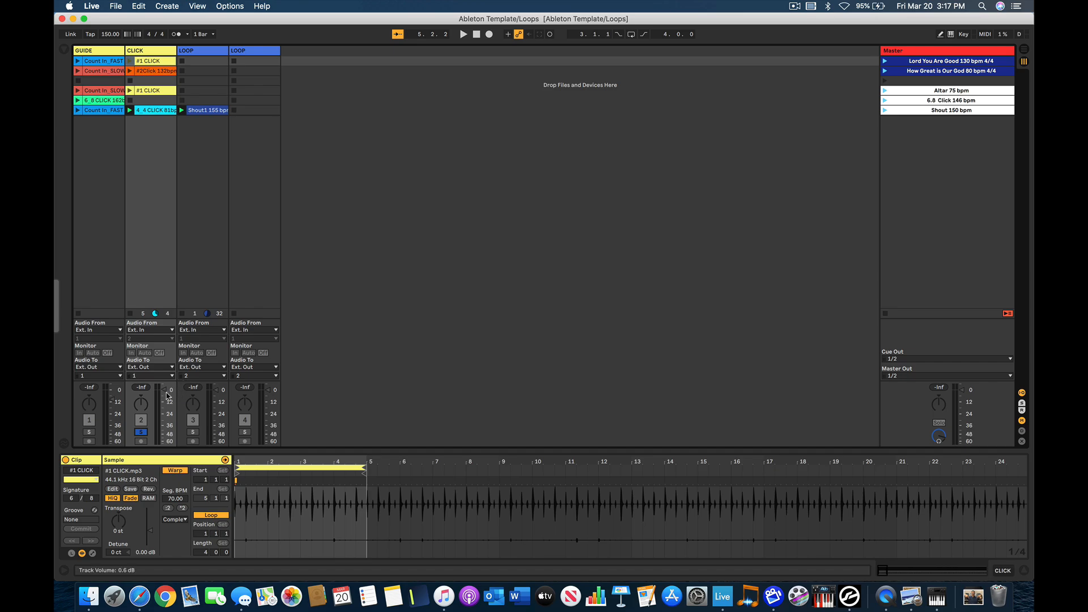
drag(164, 390, 164, 402)
click(886, 62)
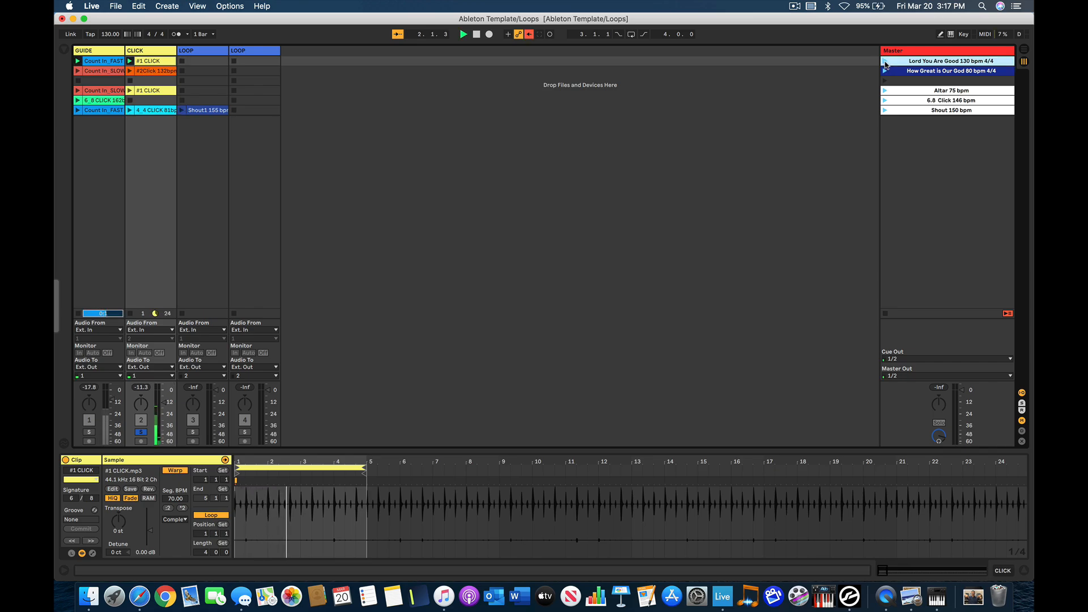
key(space)
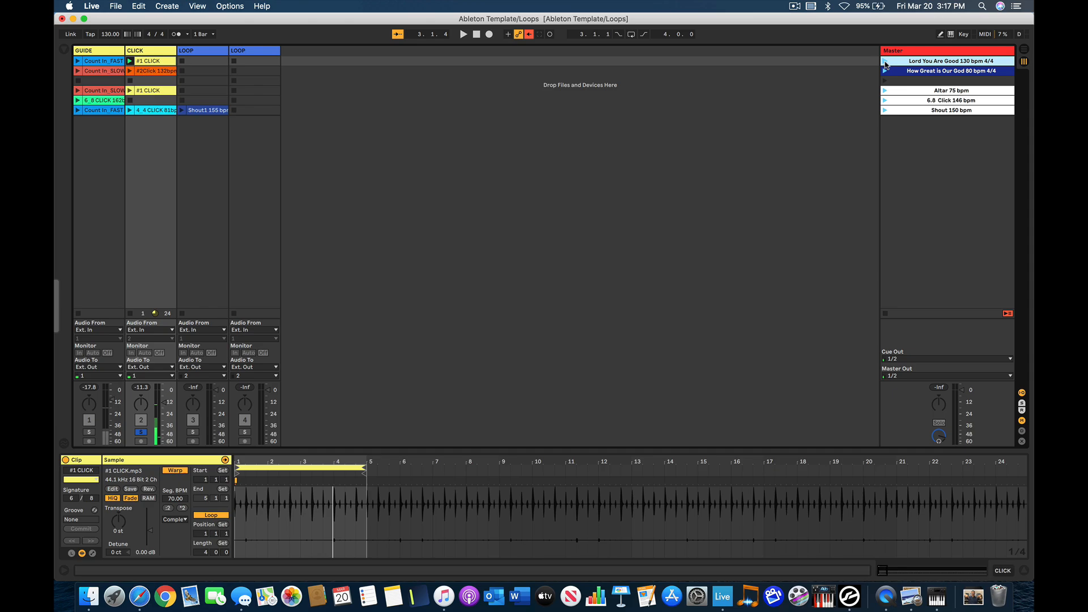
click(886, 71)
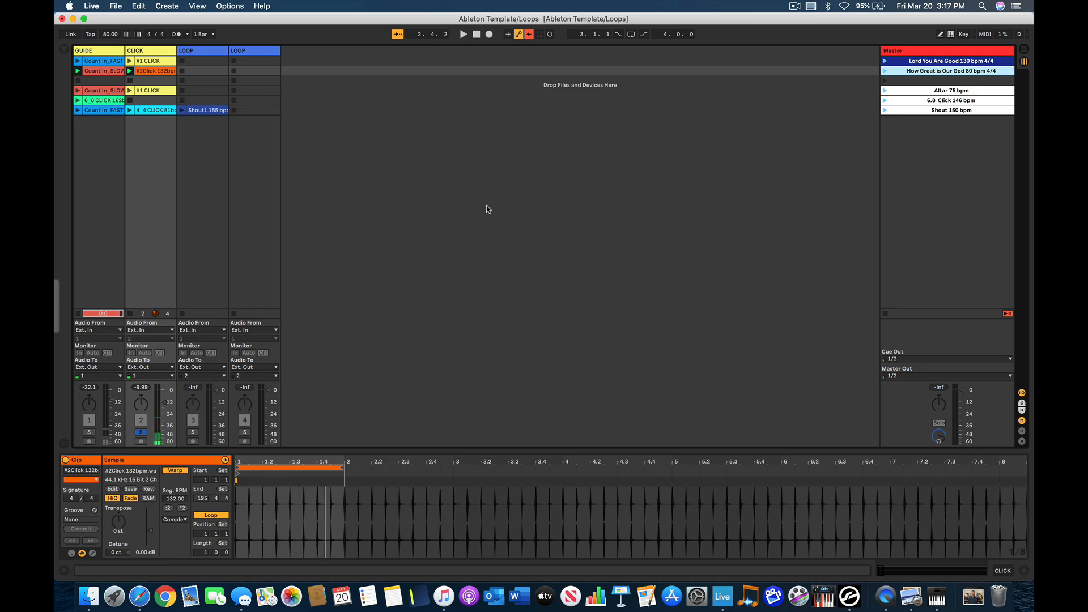
click(140, 432)
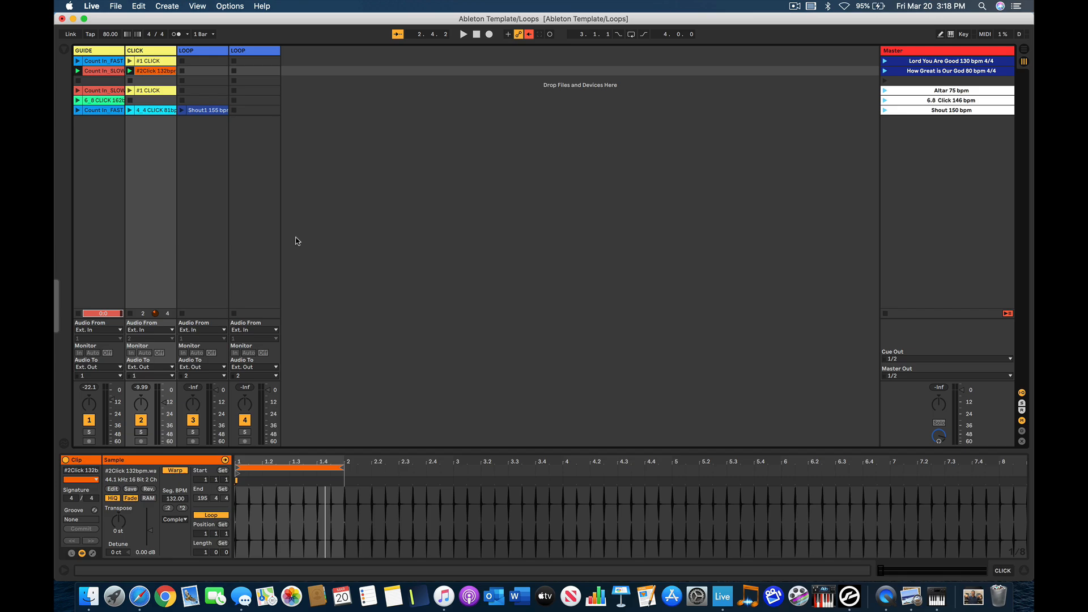
Compare the Count In_FAST and Count In_SLOW clips in the first two slots of the GUIDE track.
click(101, 61)
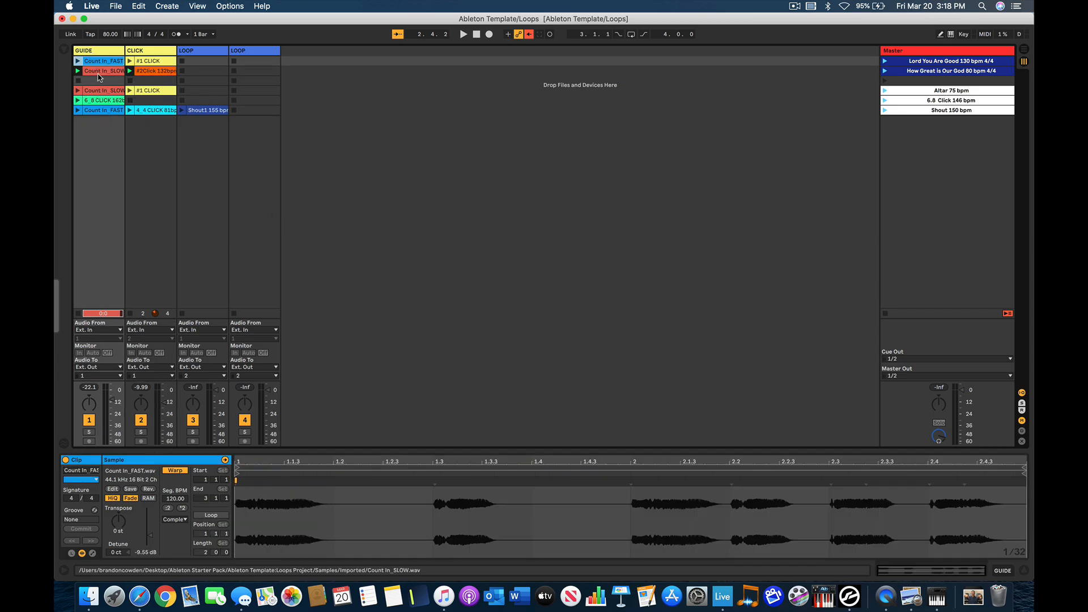
click(98, 73)
click(98, 62)
click(115, 72)
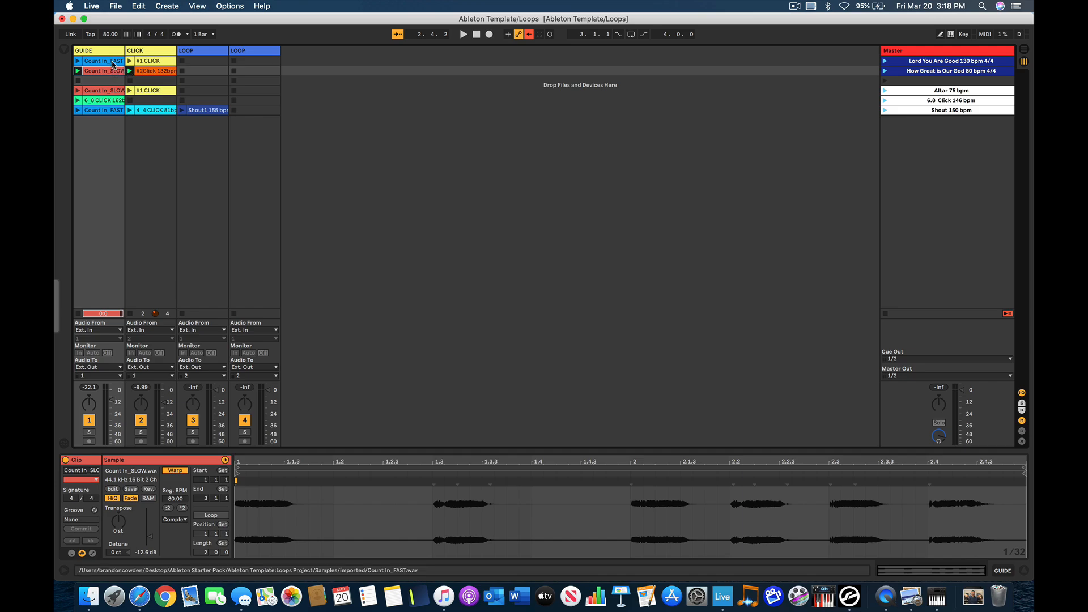
click(115, 62)
click(114, 72)
click(111, 62)
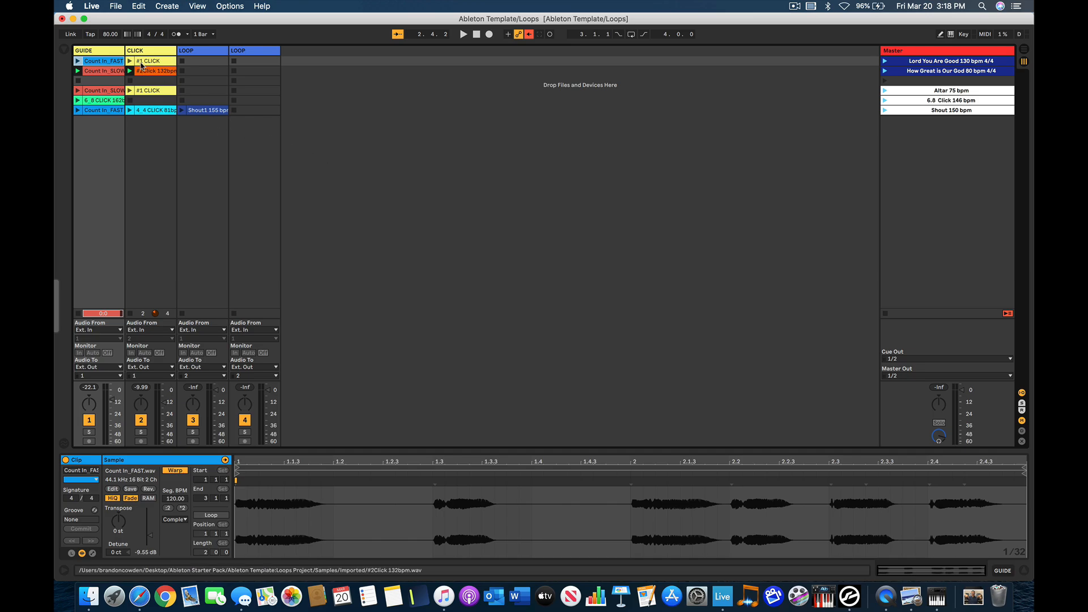
Examine the scenes Altar 75 bpm, 6.8 Click 146 bpm and Shout 150 bpm on the Master track.
click(925, 93)
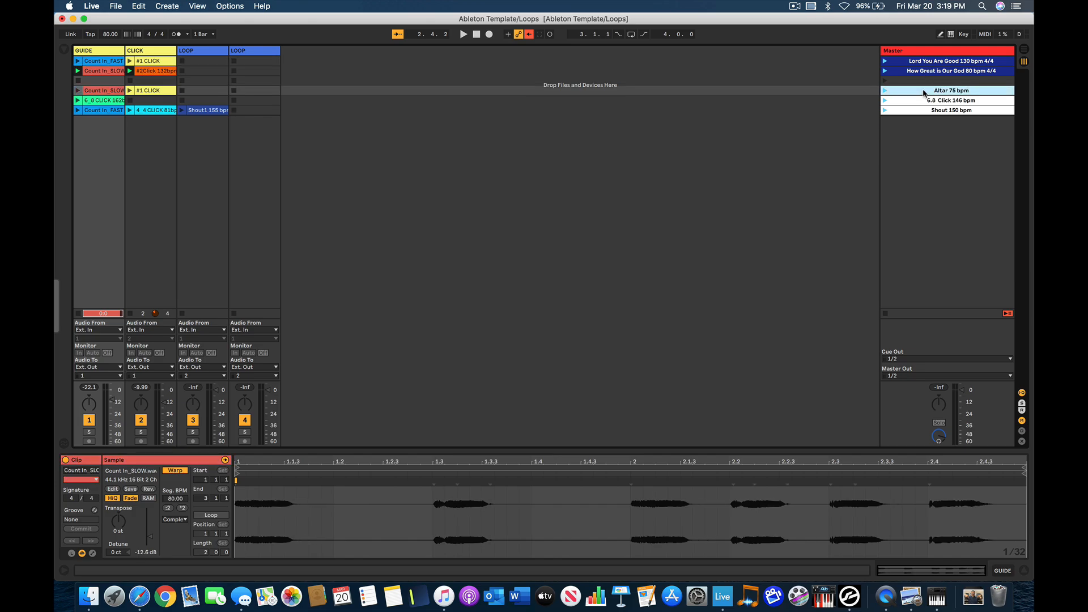
click(925, 100)
click(922, 111)
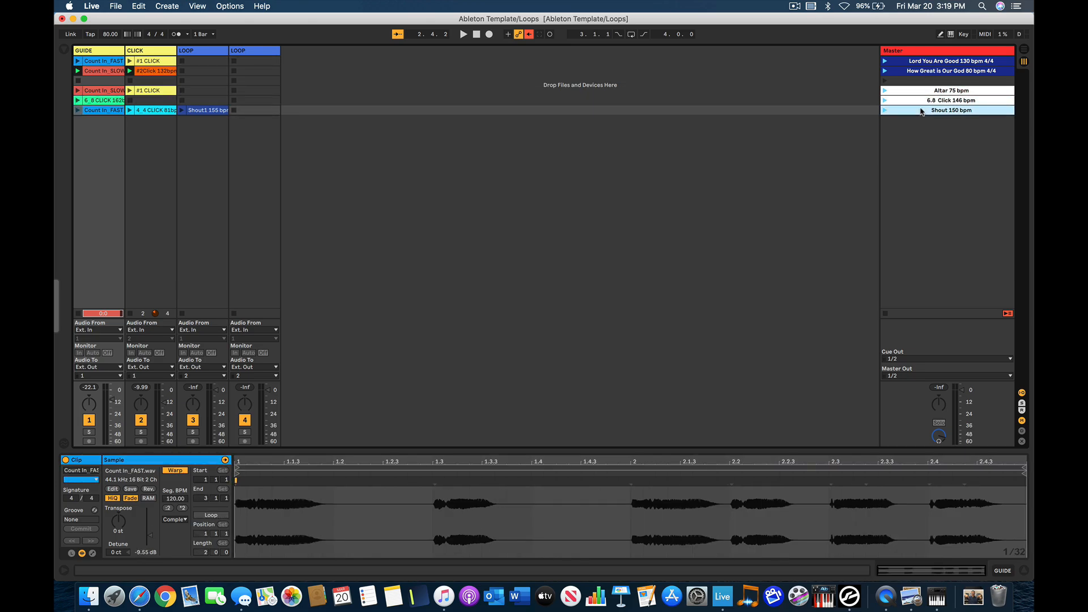
click(922, 90)
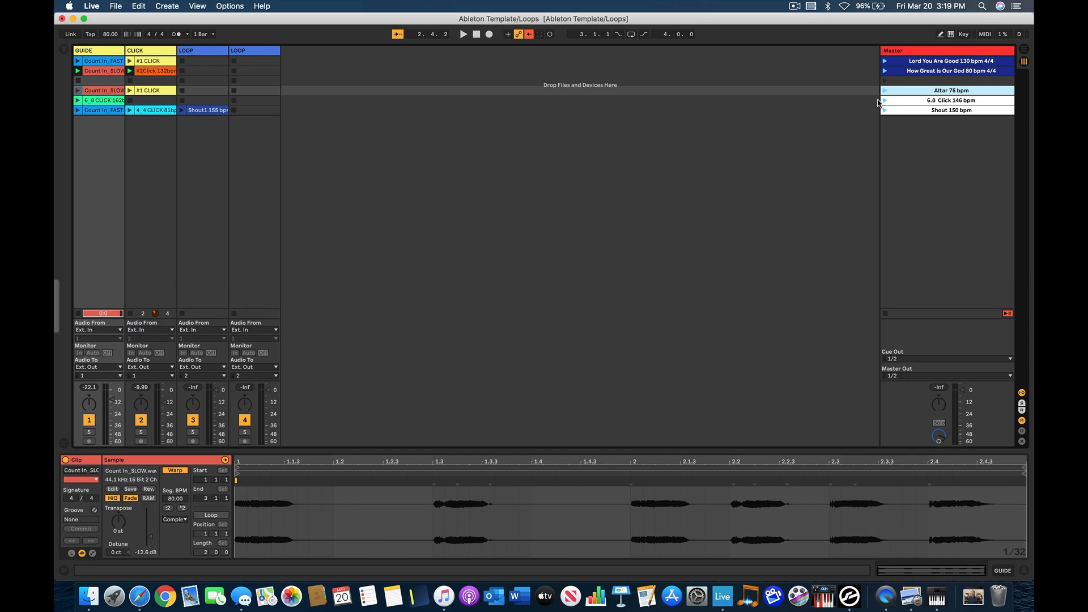
click(936, 101)
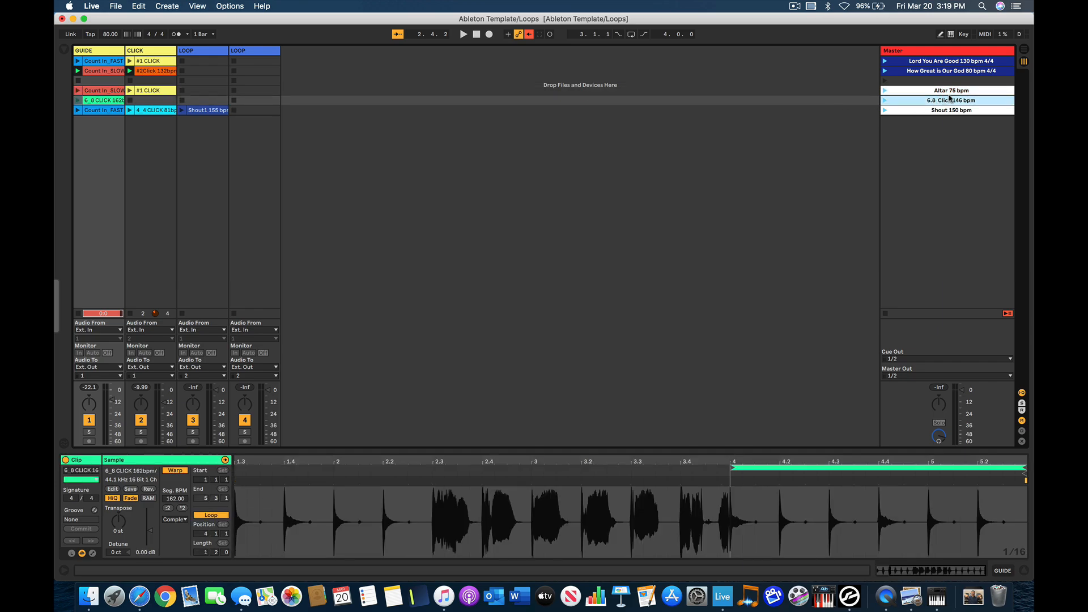
click(939, 111)
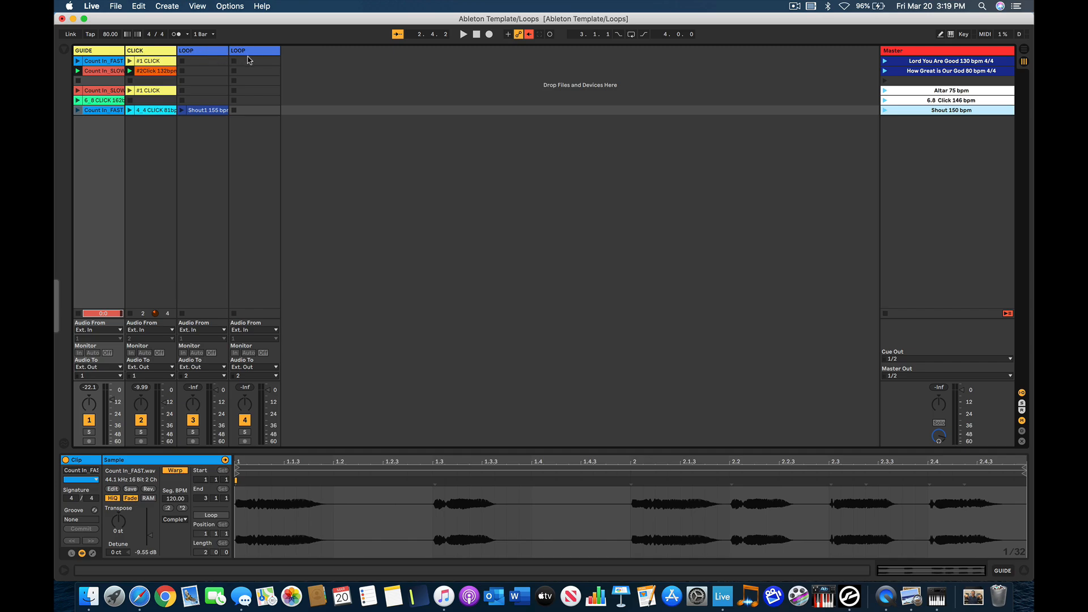
Check the first scene's empty LOOP slot and fast count-in clip, and audition the scene Lord You Are Good 130 bpm 4/4.
click(204, 62)
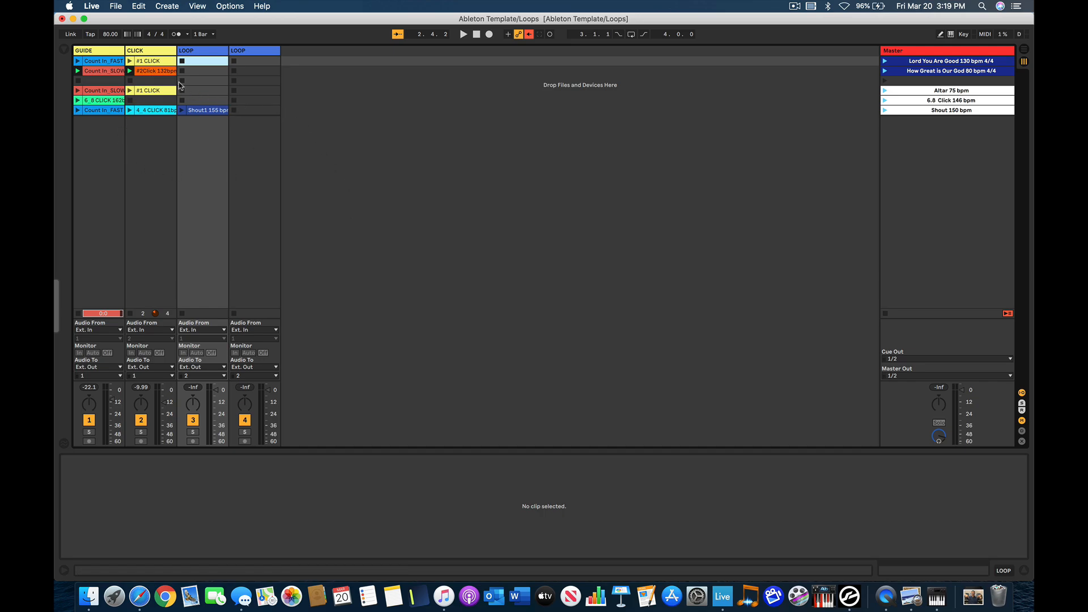
click(107, 62)
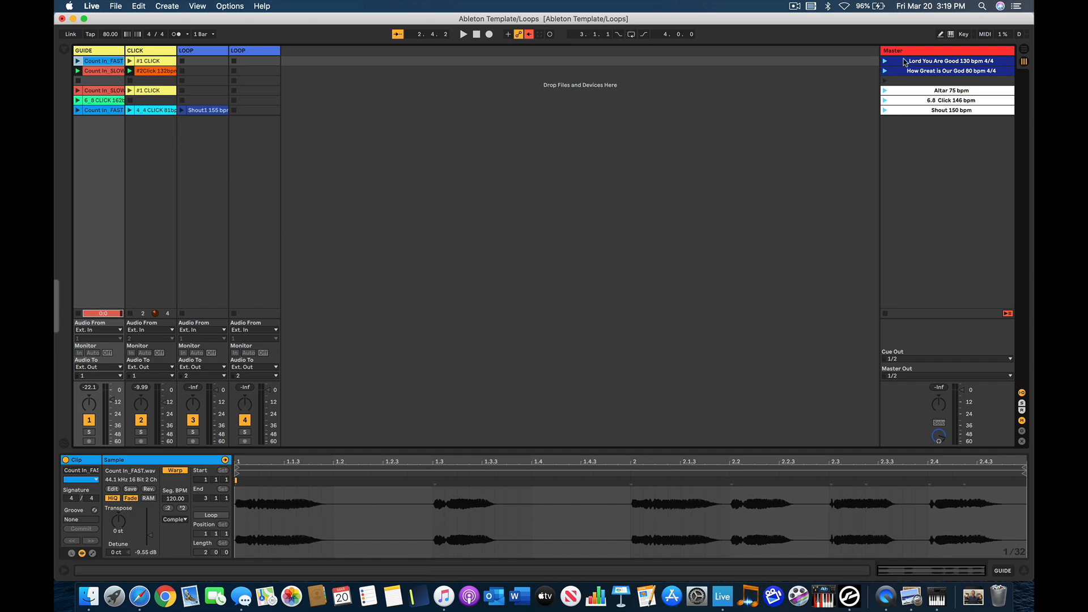
click(885, 61)
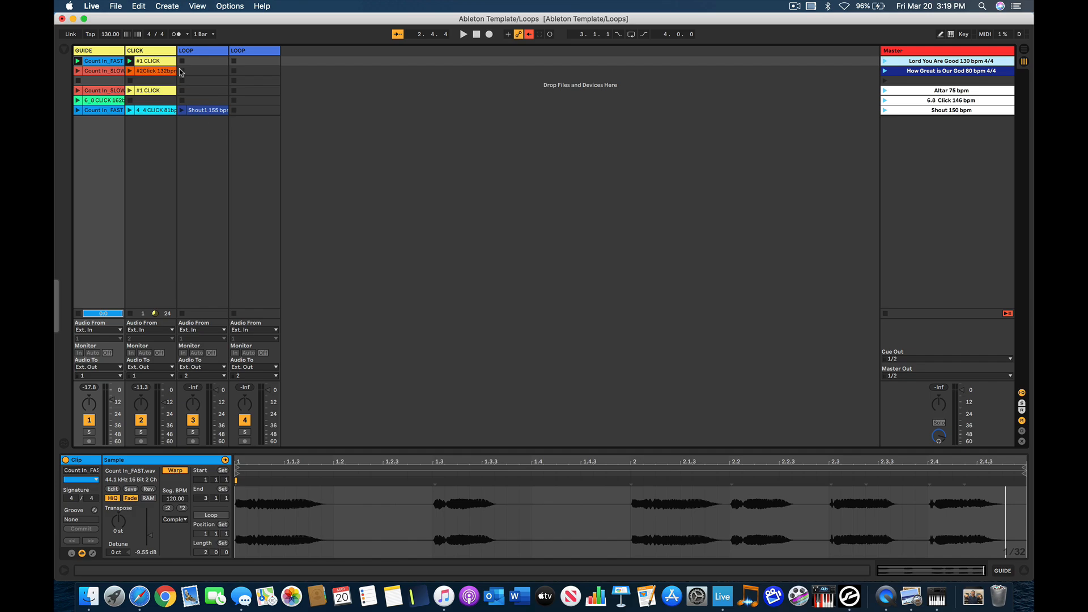
Examine the Count In_SLOW, #1 CLICK, #2Click 132bpm, Shout1 155 bpm and 4_4 CLICK 81bpm clips.
click(117, 72)
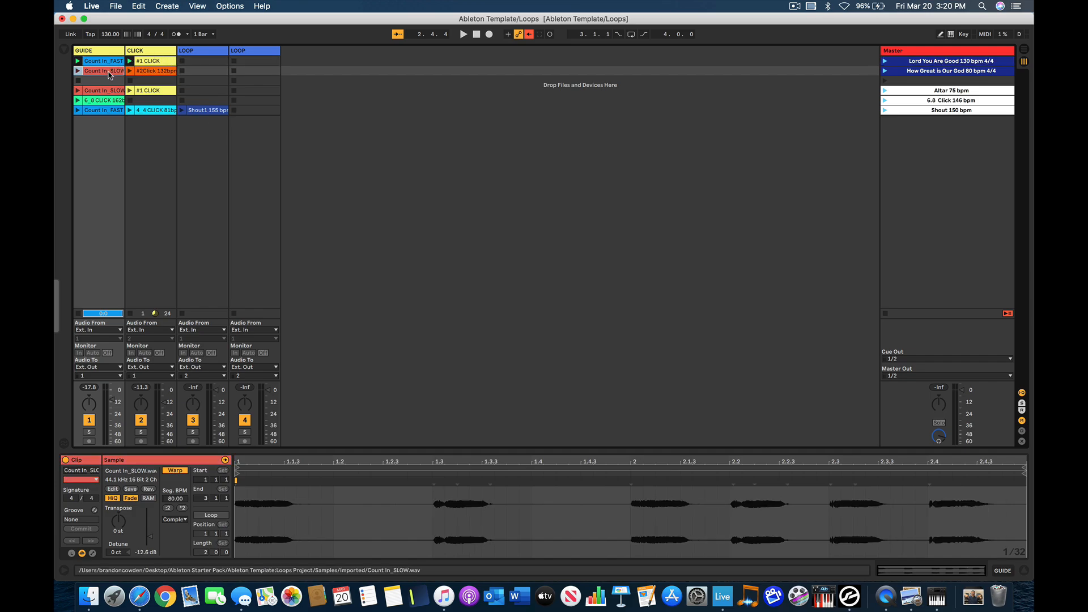
click(147, 61)
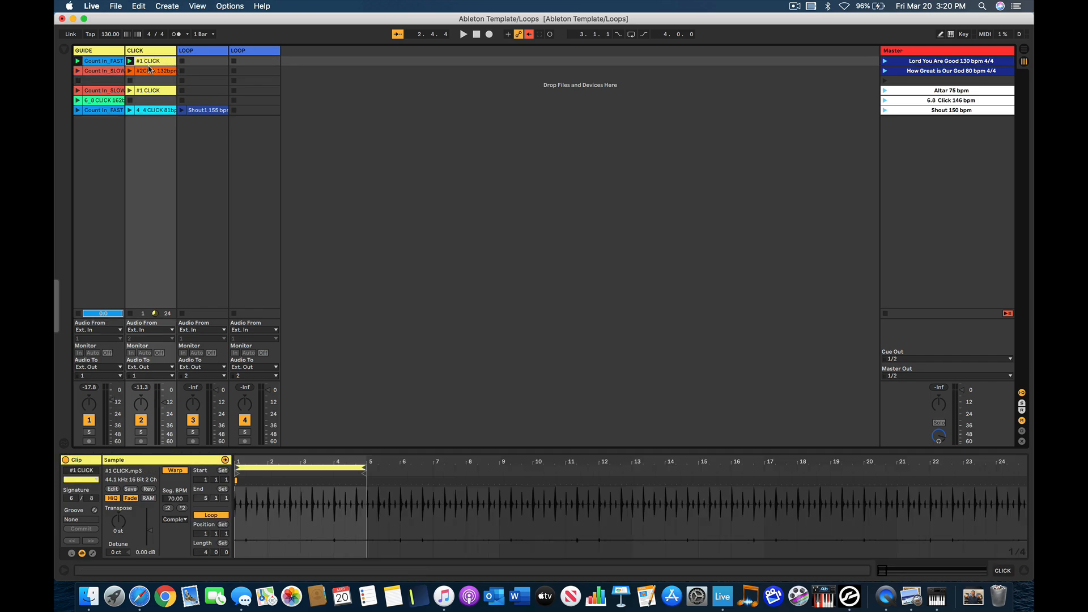
click(152, 72)
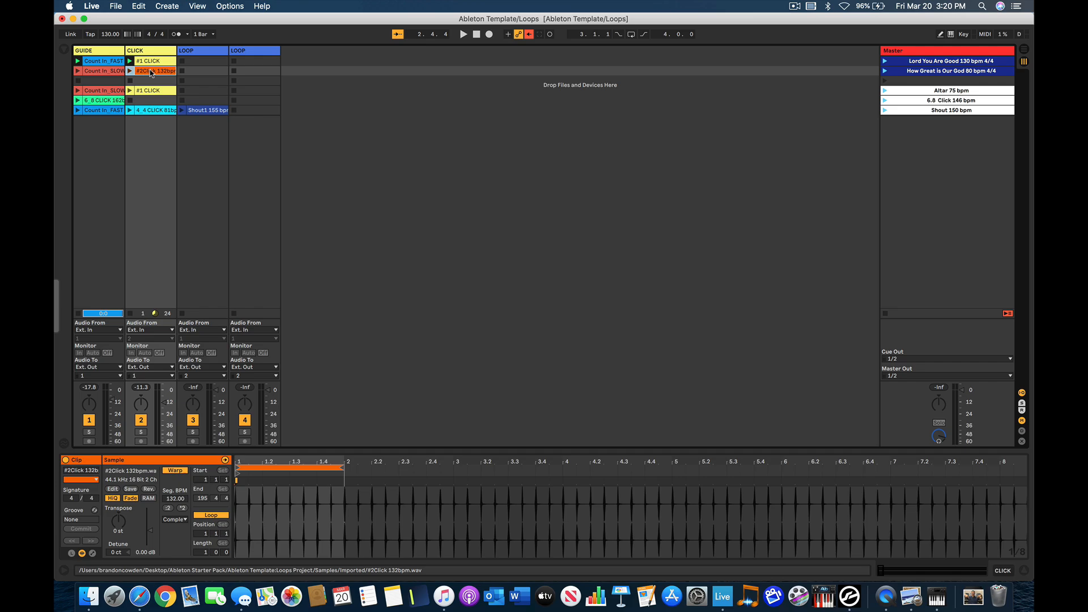
click(216, 111)
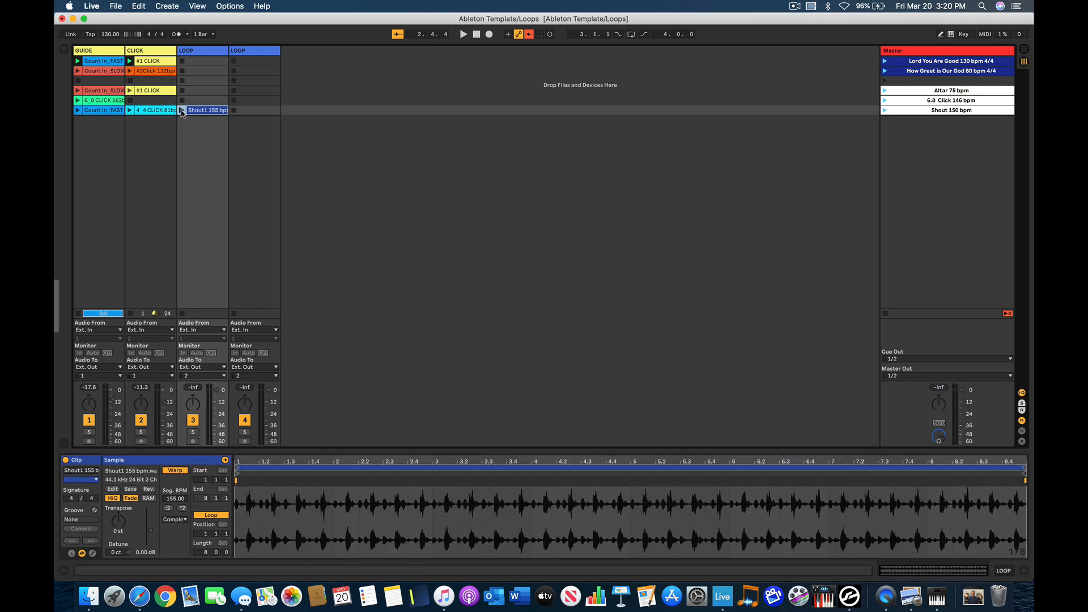
click(161, 111)
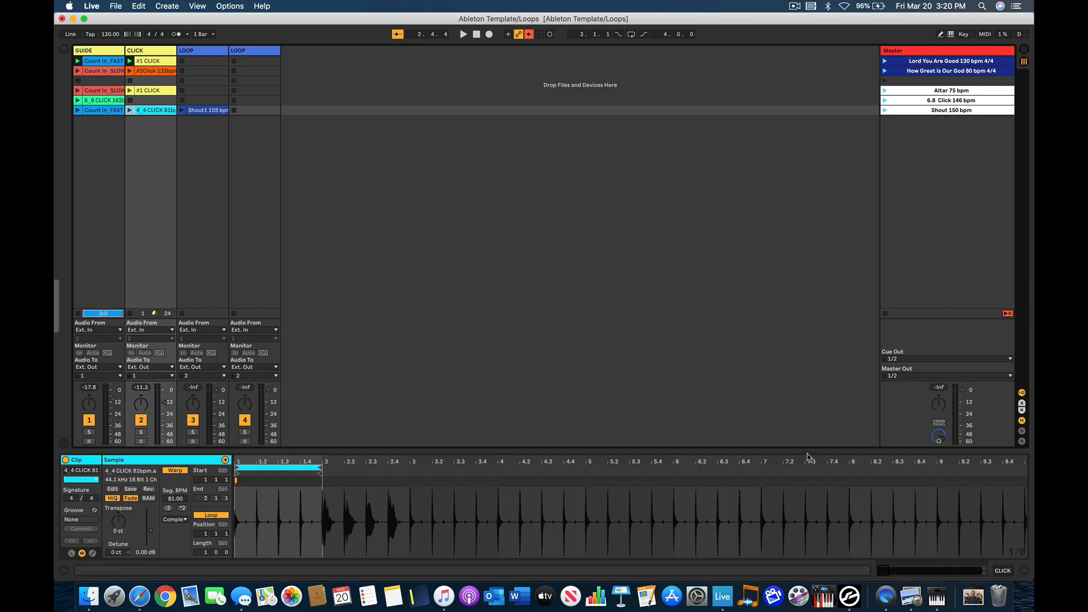
Hide and reshow the In/Out and Mixer sections of the Session view and check the return tracks section.
click(1021, 394)
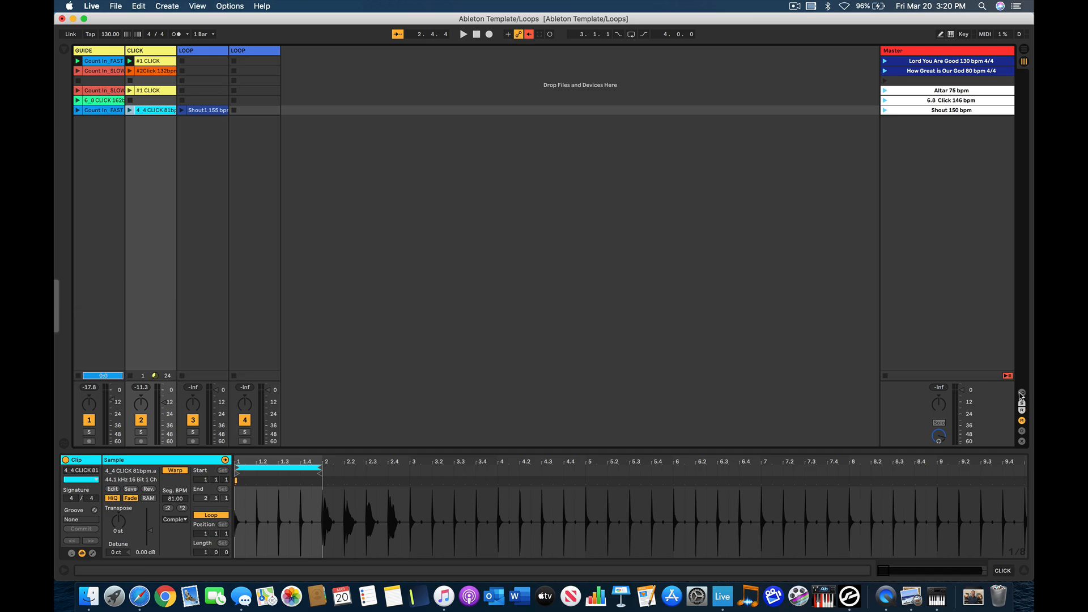
click(1021, 394)
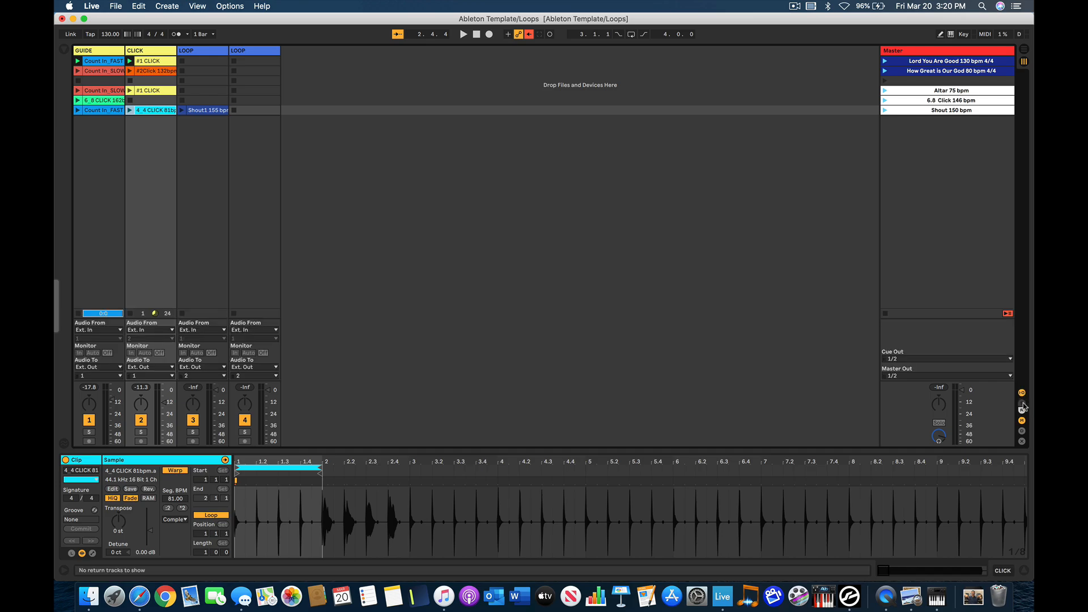
click(1023, 422)
click(1023, 422)
click(1022, 422)
click(1023, 421)
click(1022, 409)
Switch the GUIDE track's audio output to Master and back to Ext. Out on channel 1.
click(89, 368)
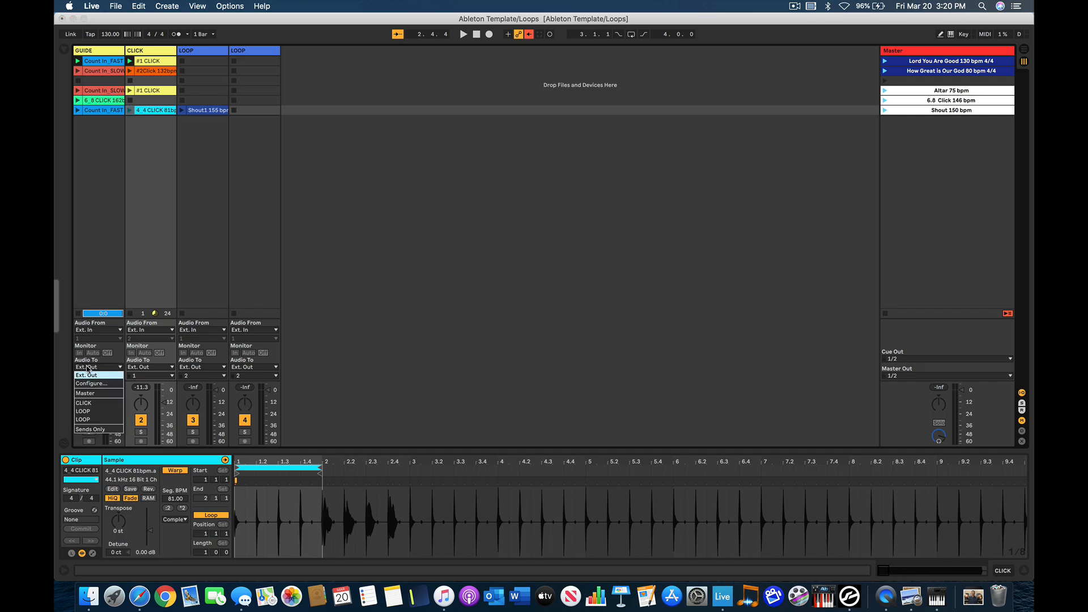
click(92, 393)
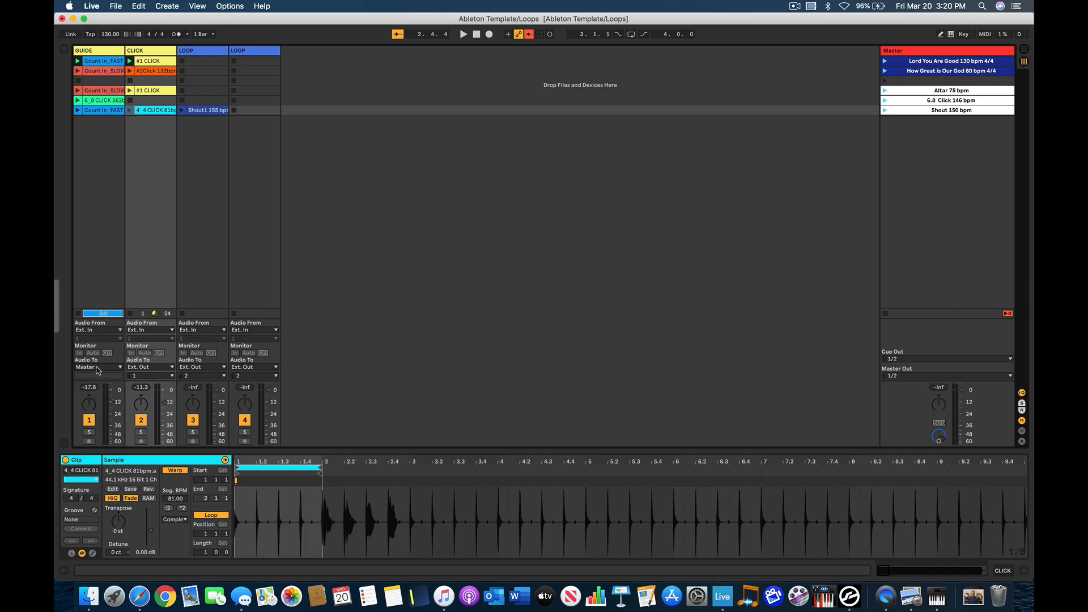
click(97, 370)
click(95, 377)
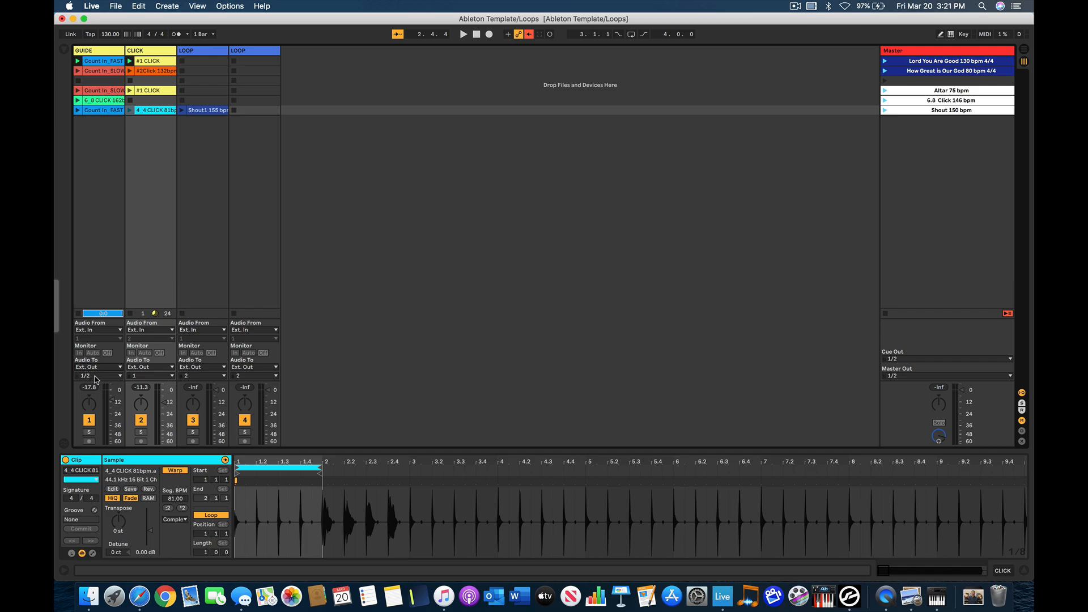
click(96, 378)
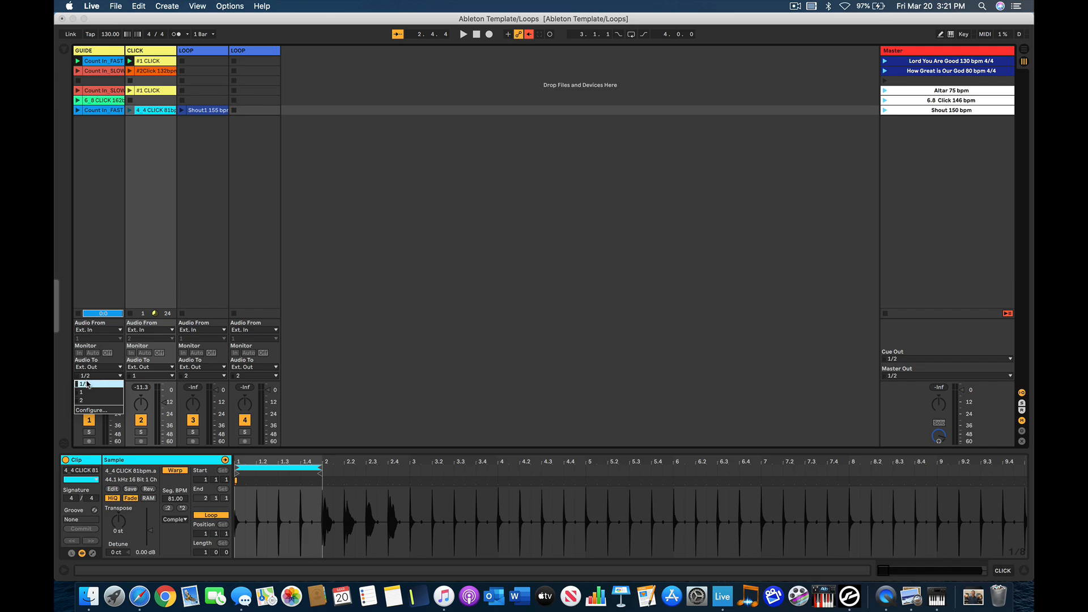
click(88, 392)
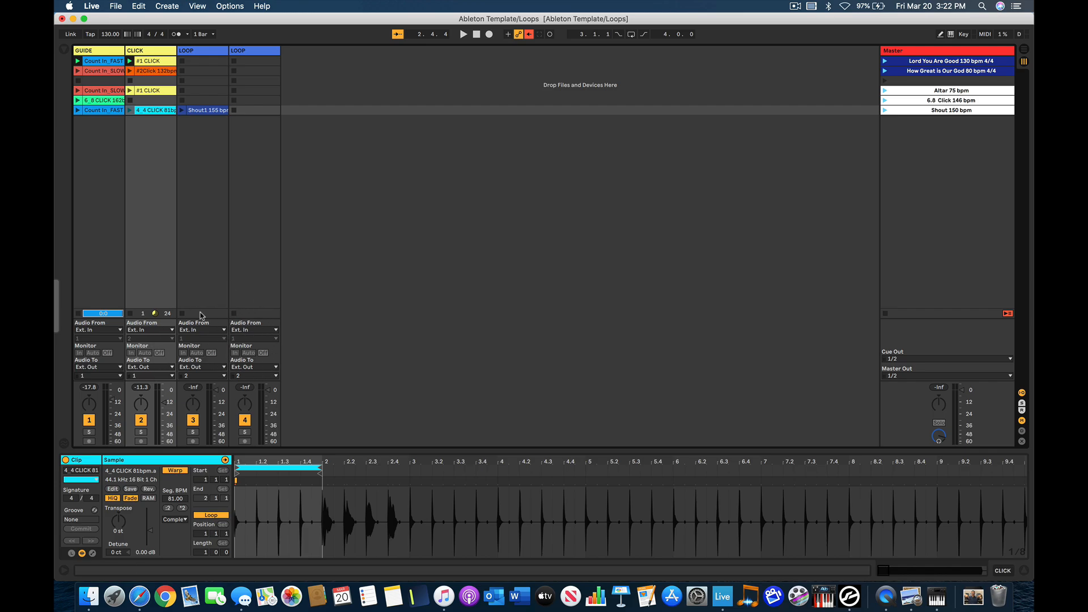
Switch the first LOOP track's external output channel to 1/2 and back to 2.
click(210, 377)
click(208, 387)
click(204, 376)
click(198, 401)
Toggle solo on and off for the GUIDE track, and toggle the visibility of the clip detail view.
click(90, 433)
click(91, 433)
click(1025, 573)
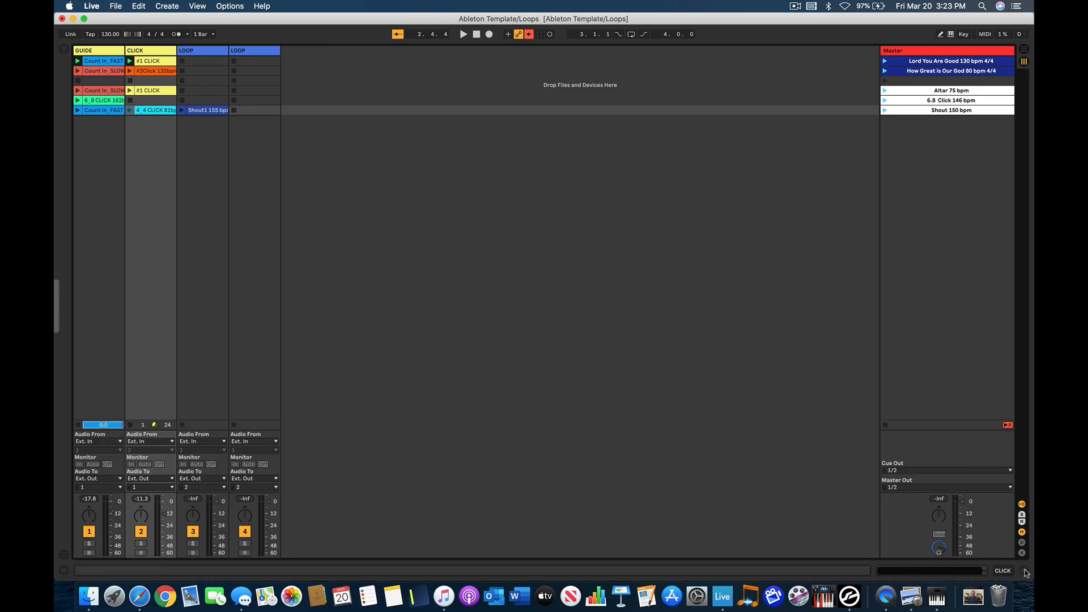
click(1025, 572)
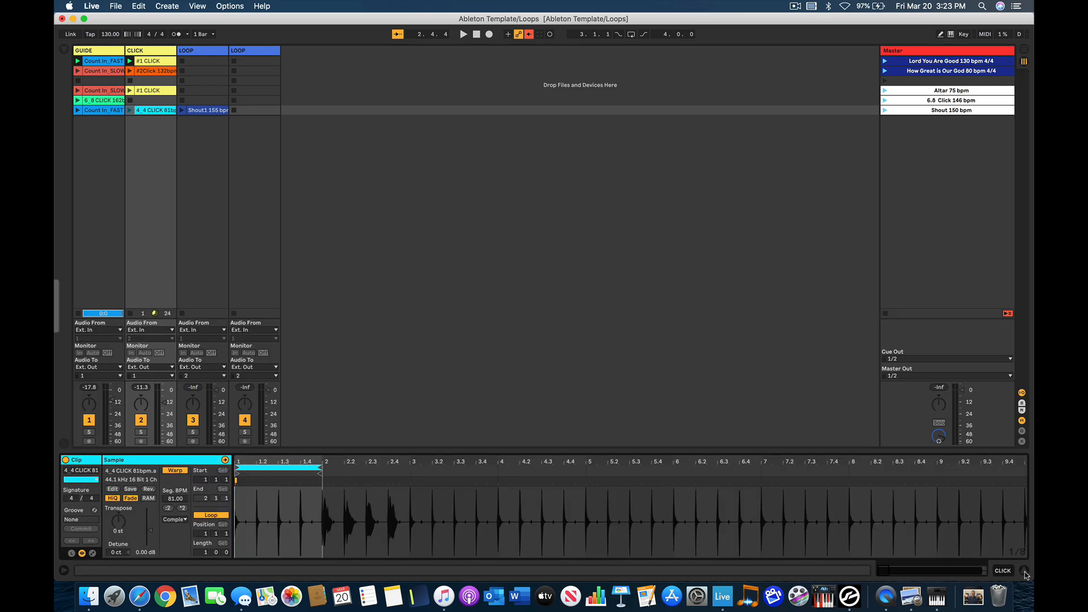
click(1025, 572)
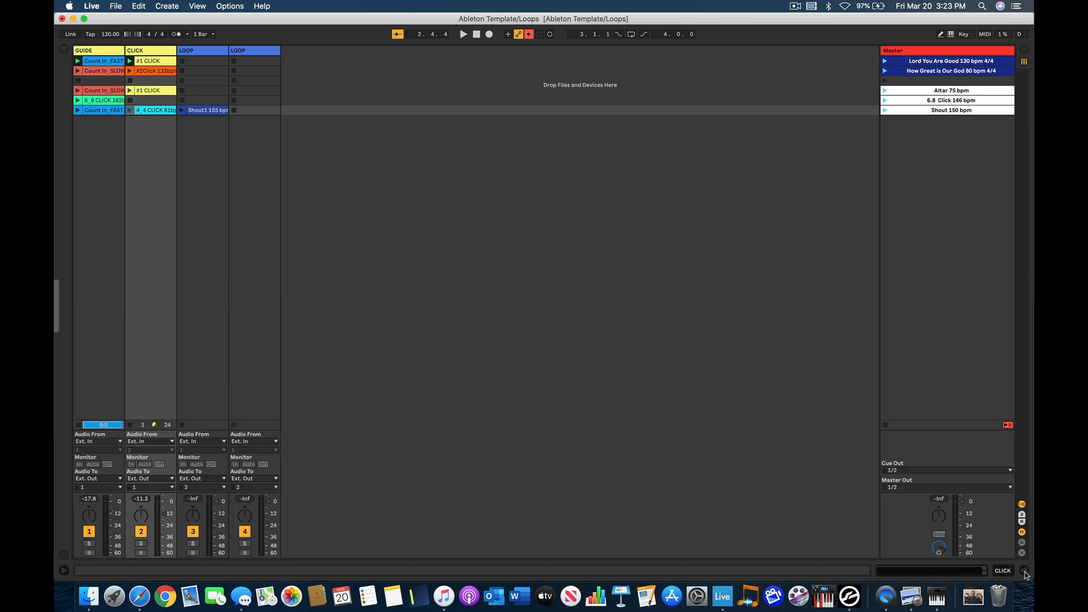
Reopen the clip detail view from the GUIDE track and set the Count In_FAST clip's gain to -8.81 dB.
double_click(102, 71)
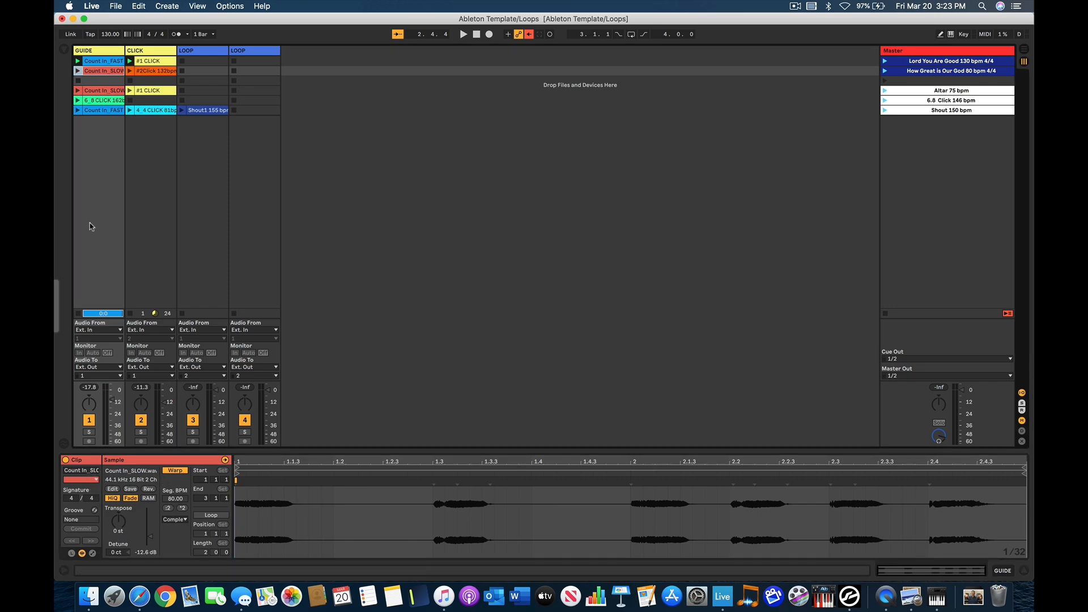
click(101, 60)
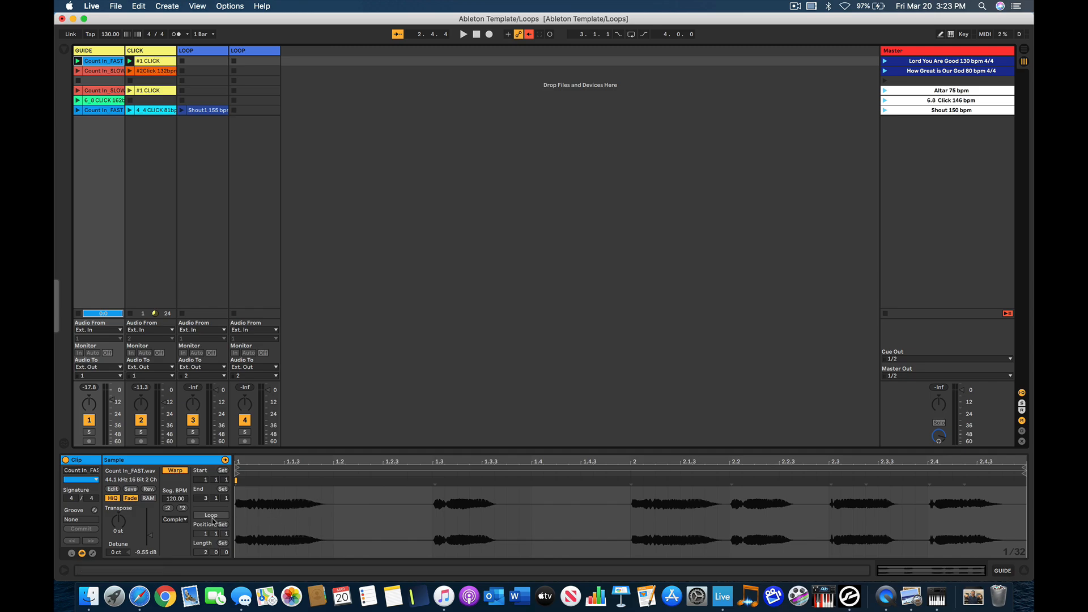
drag(150, 535, 150, 535)
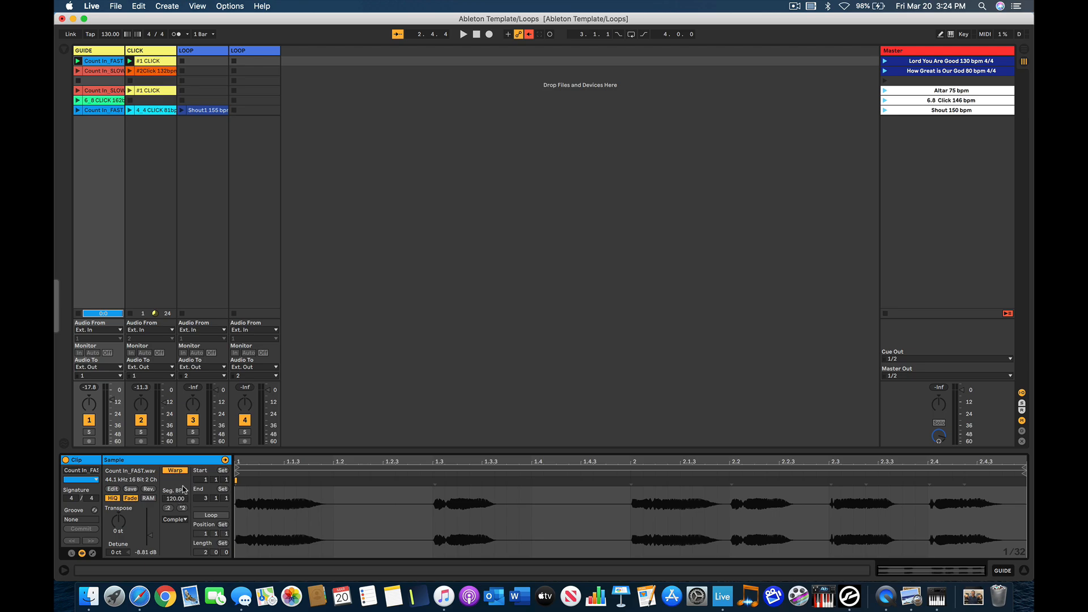
Review the warp mode choices for the Count In_FAST clip, keeping Complex.
click(179, 520)
click(179, 520)
click(179, 519)
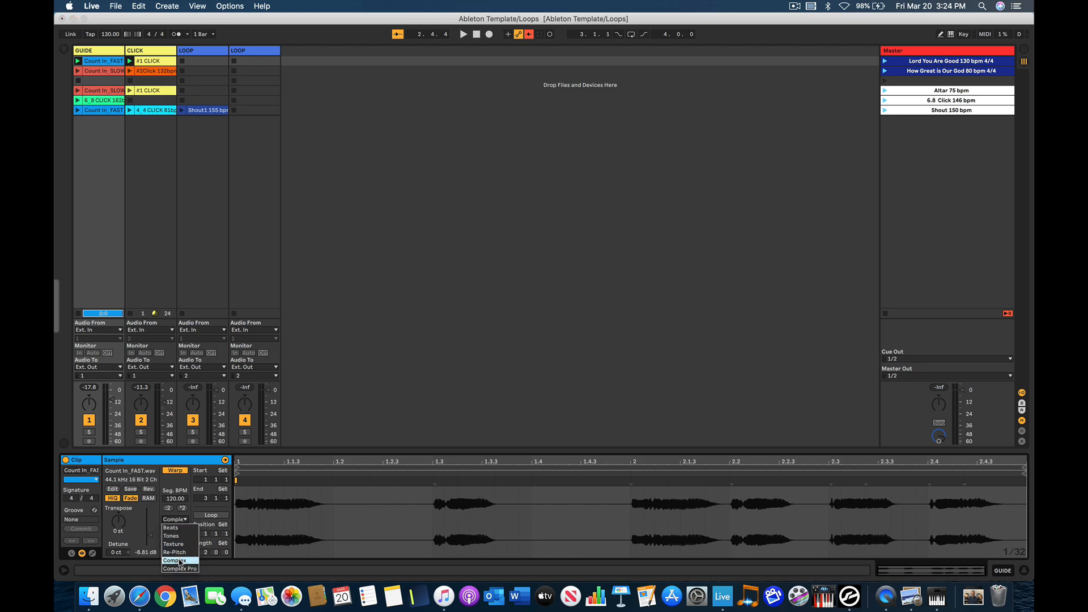
click(184, 520)
click(185, 520)
click(177, 520)
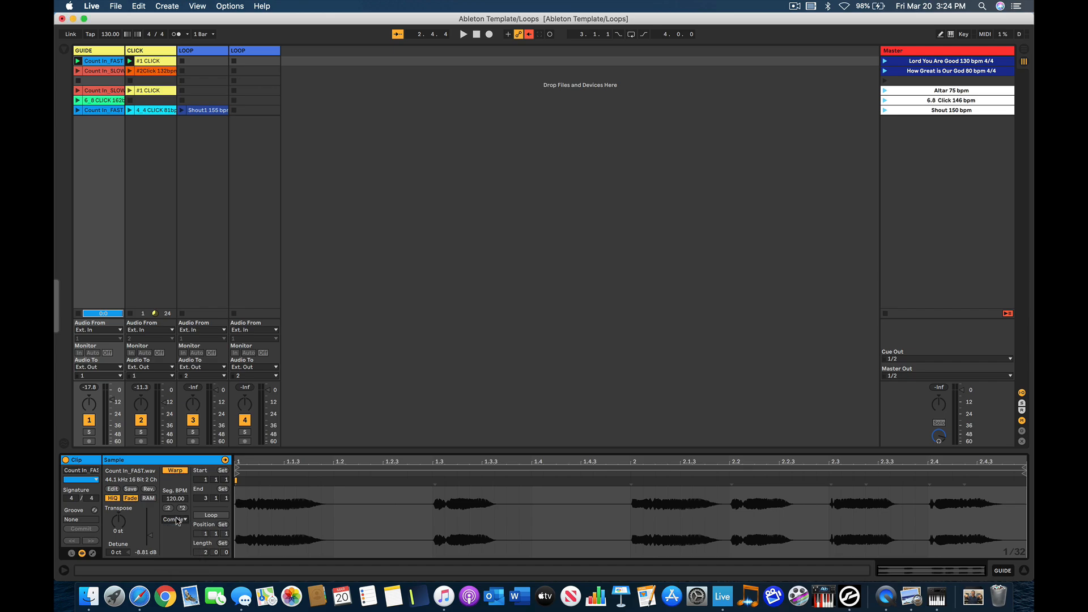
Audition the scene Lord You Are Good 130 bpm 4/4 with looping temporarily enabled on the Count In_FAST clip.
click(211, 515)
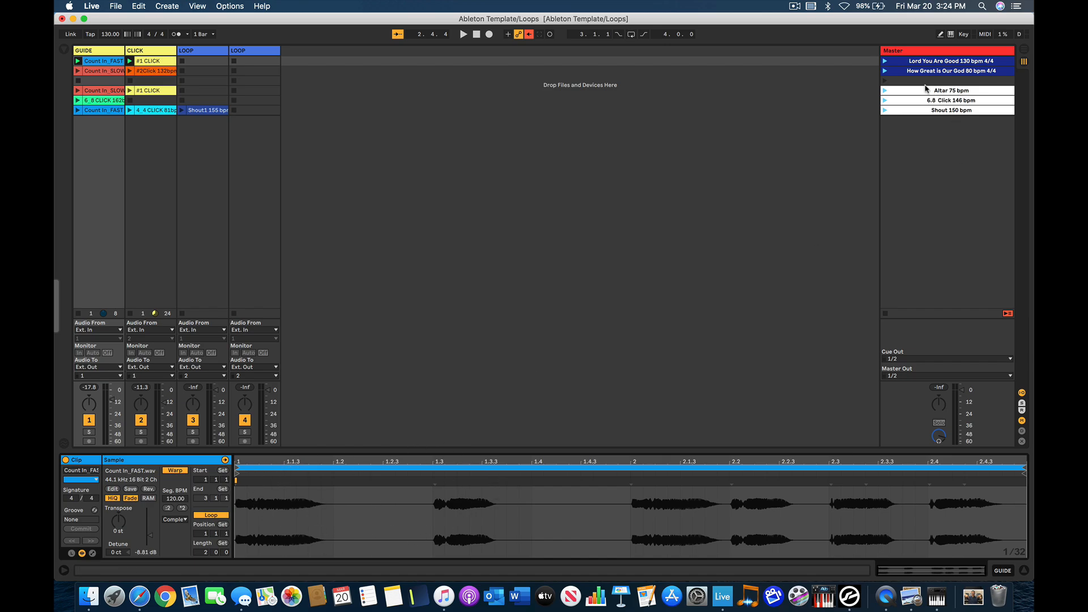
click(886, 61)
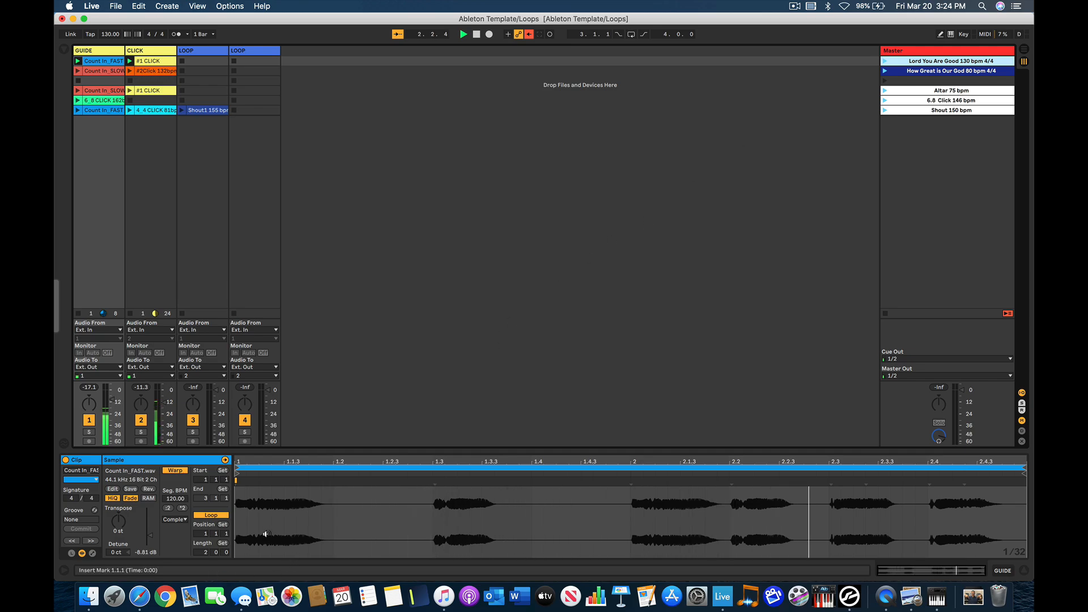
click(213, 515)
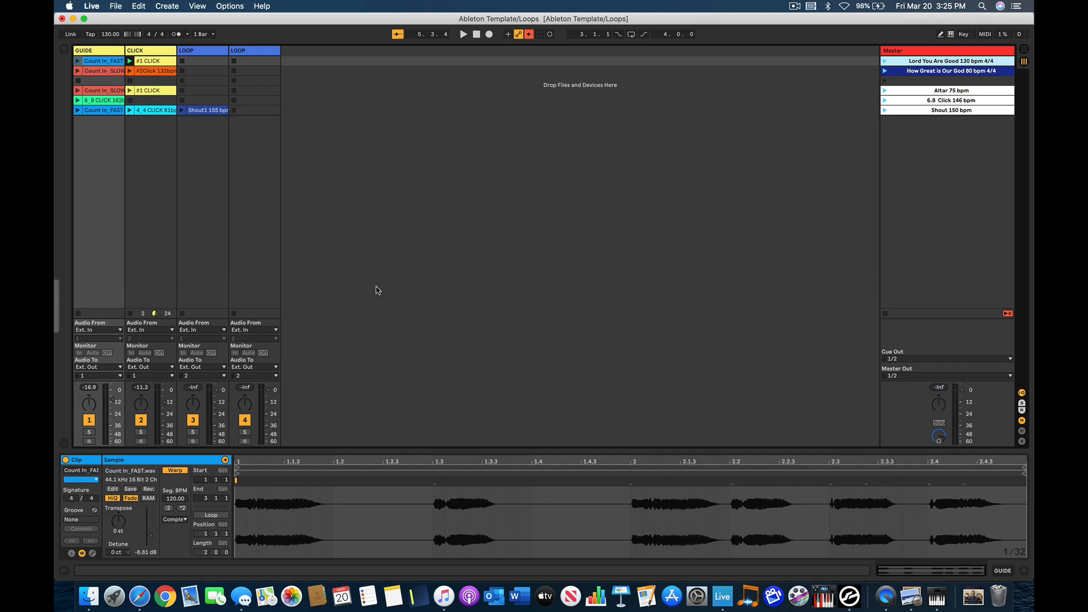
mouse_move(55, 301)
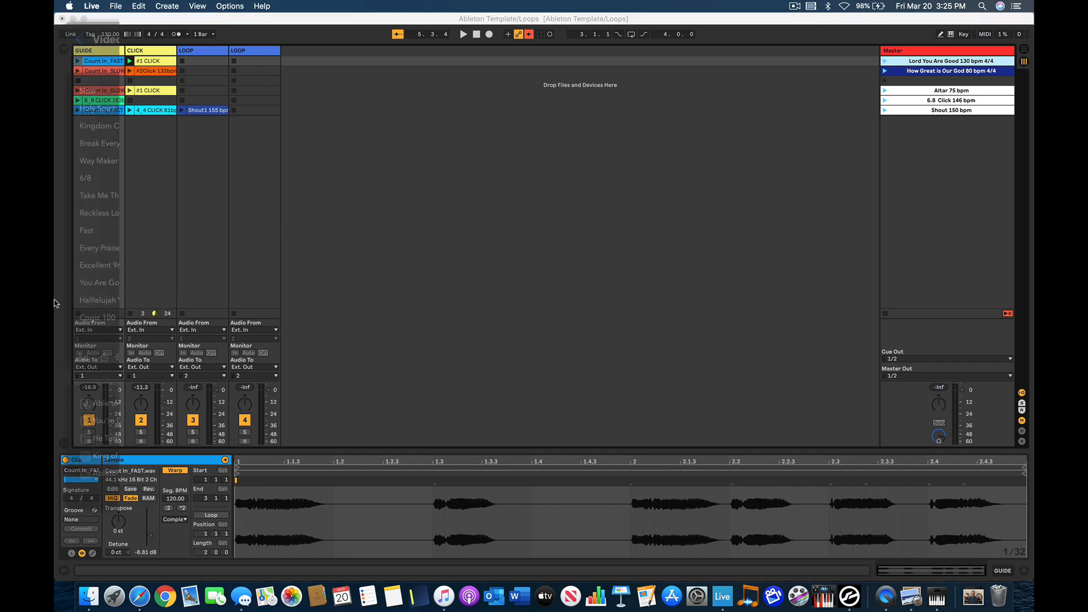
Show the browser, and check the contents of the Ableton Starter Pack folder on the desktop before closing the Finder windows.
click(64, 50)
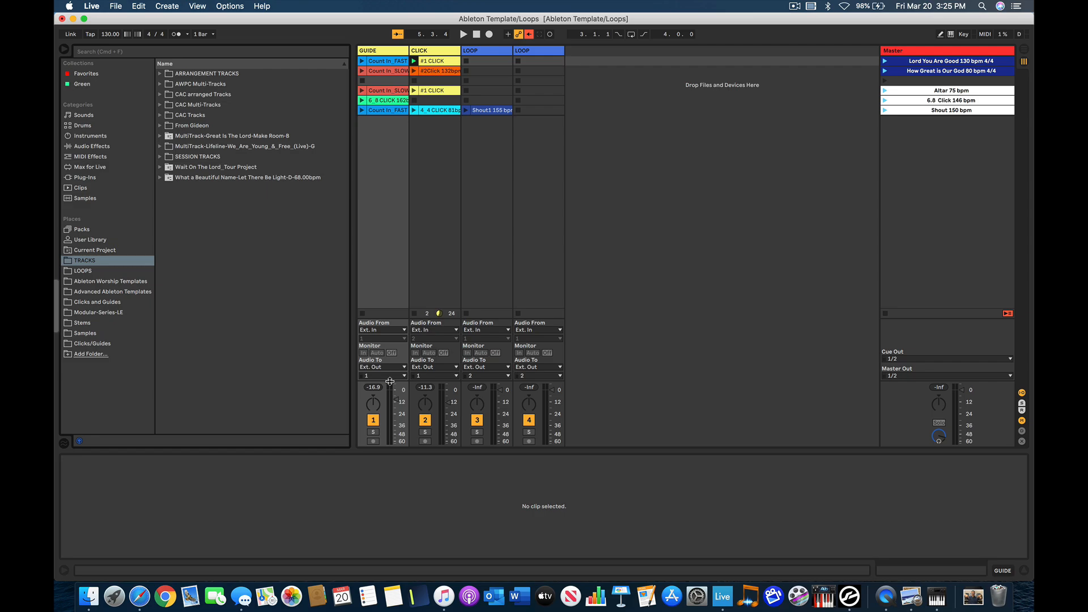
key(F11)
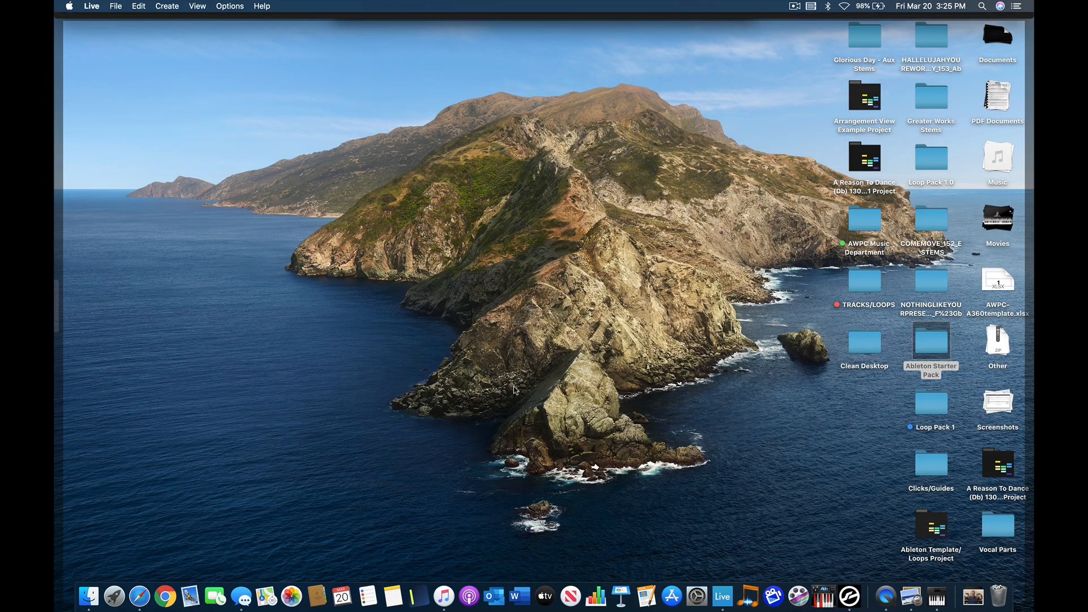
double_click(920, 350)
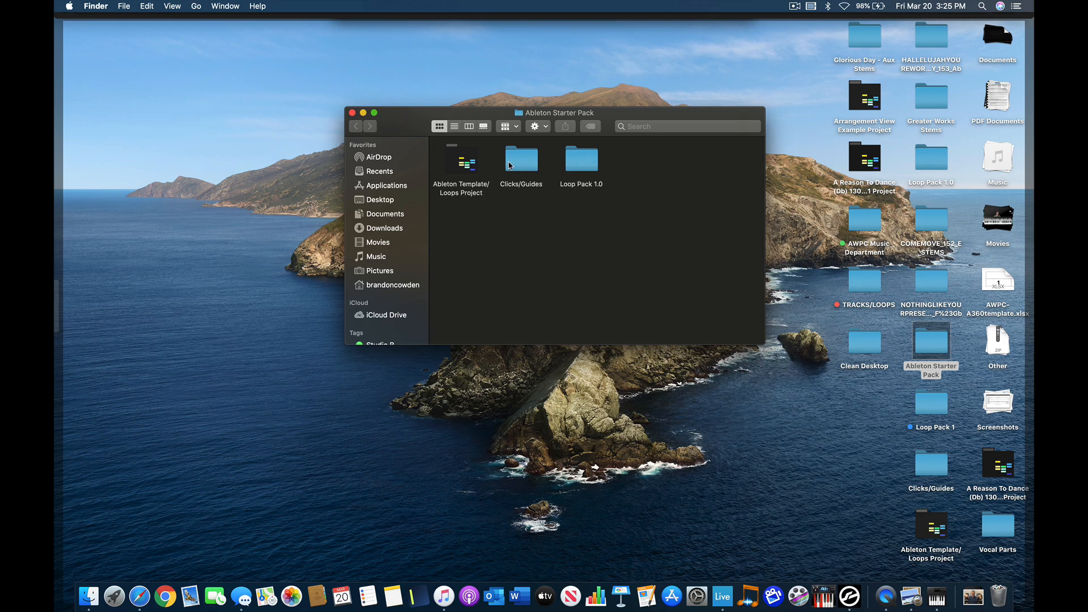
click(352, 113)
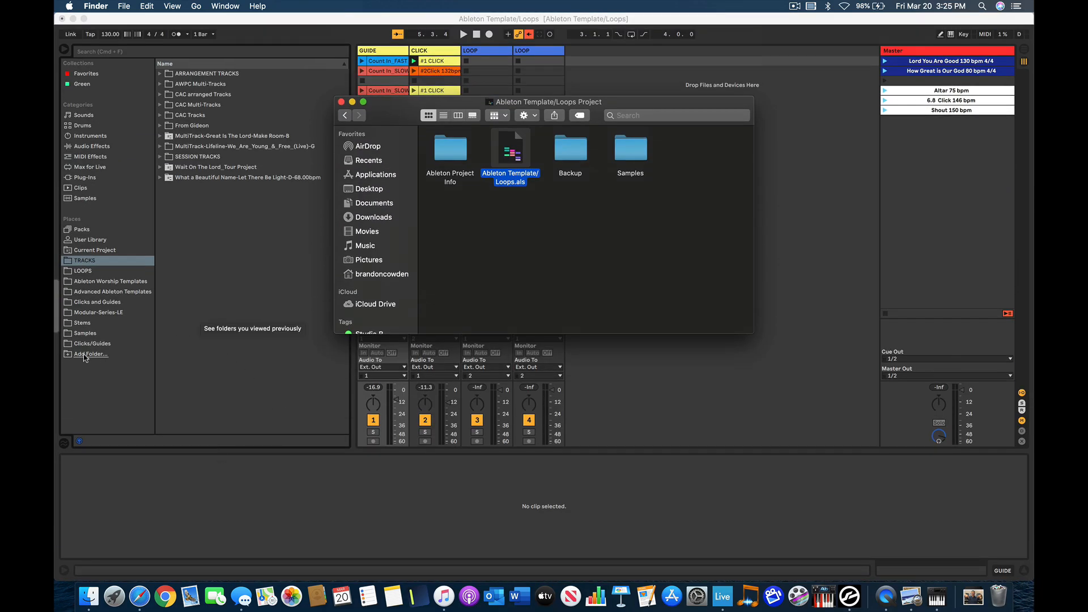
click(341, 102)
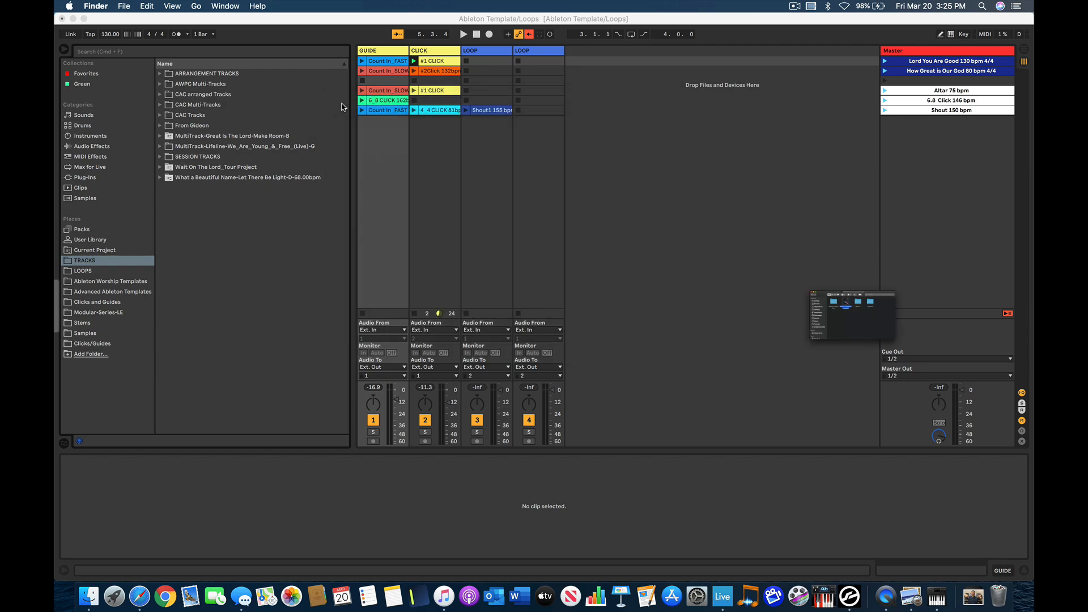
Add the Loop Pack 1.0 folder from the desktop's Ableton Starter Pack folder to the browser's Places.
click(84, 356)
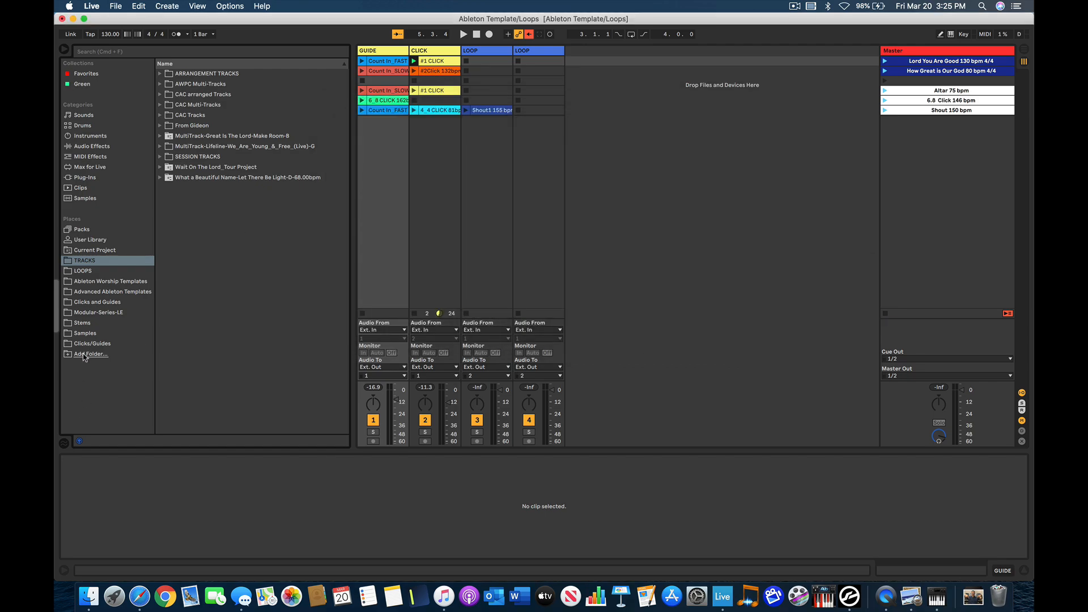
click(95, 356)
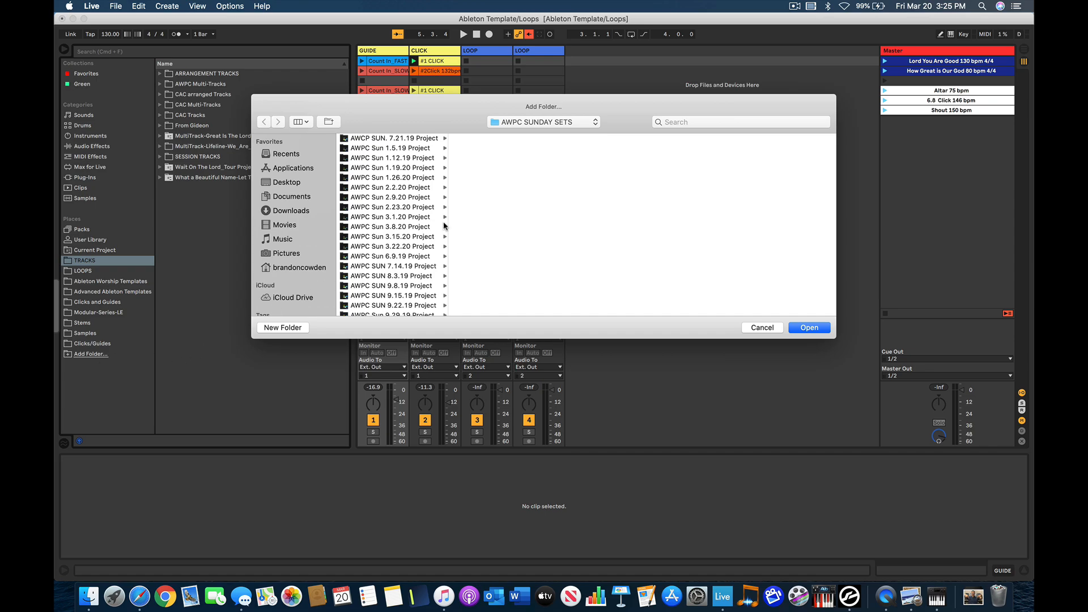
click(286, 183)
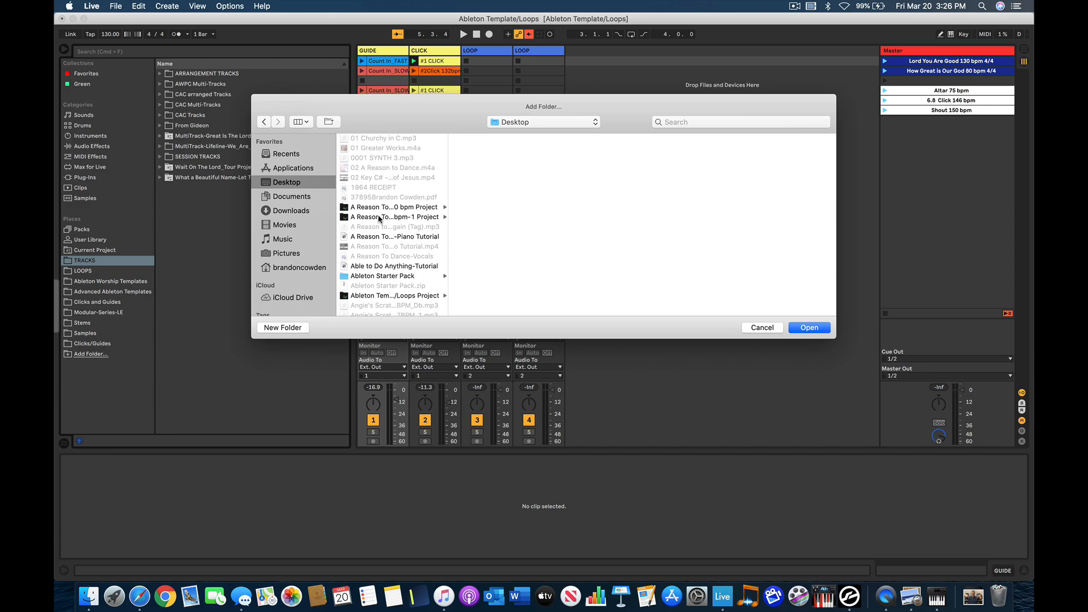
scroll(379, 220, down, 3)
click(387, 222)
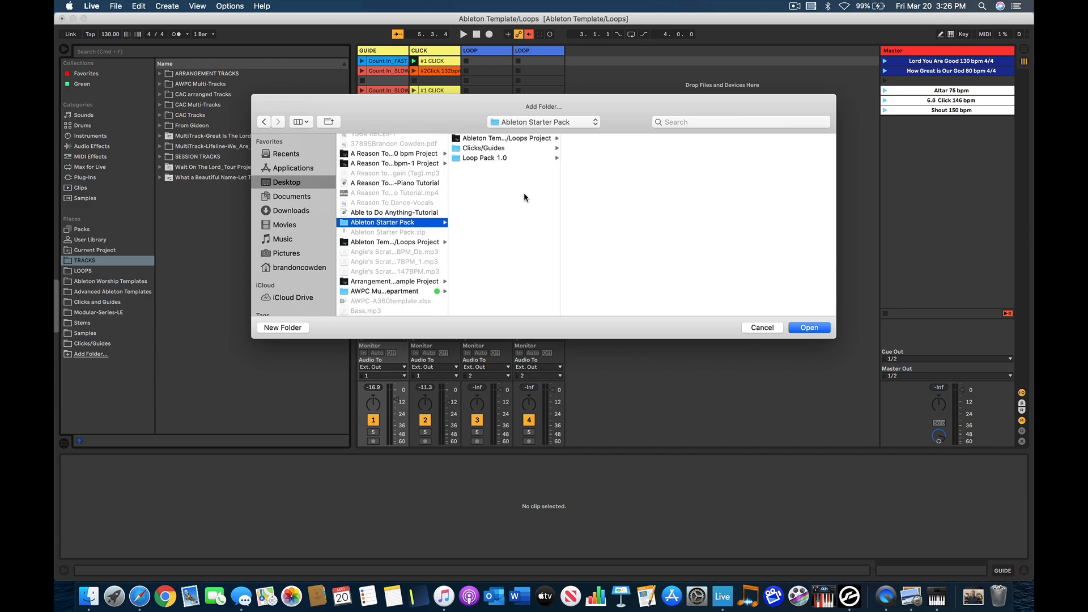
click(483, 158)
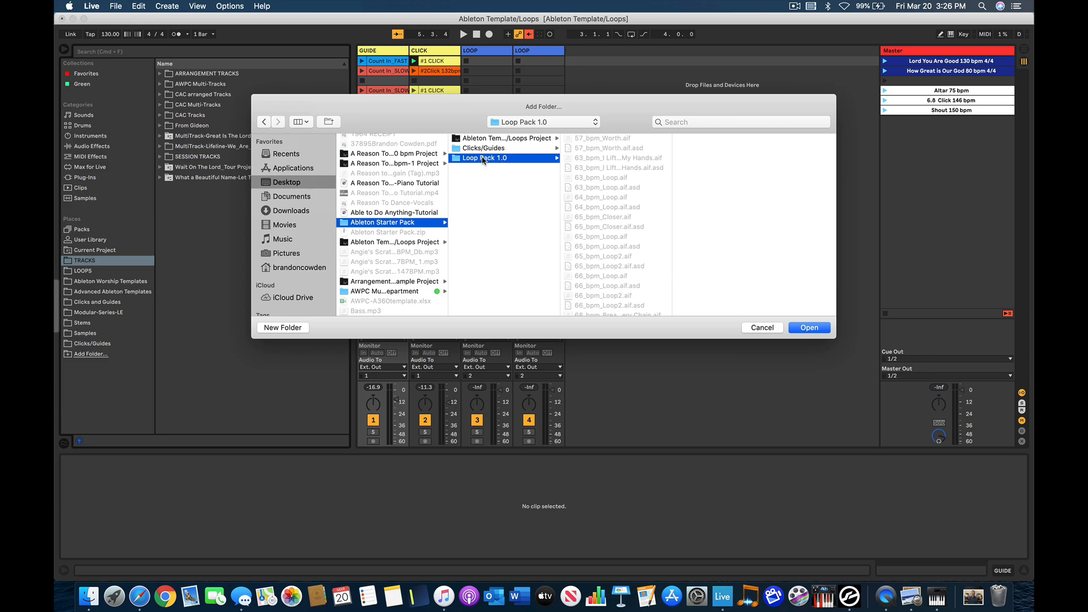
key(Return)
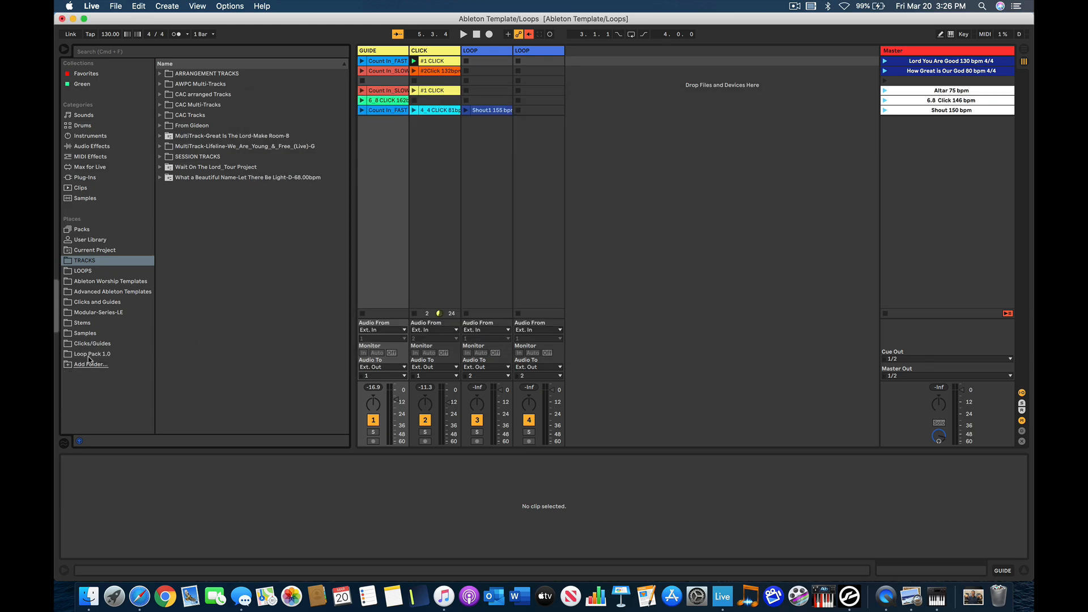
Add the Clicks/Guides folder from the desktop's Ableton Starter Pack folder to the browser's Places.
click(91, 364)
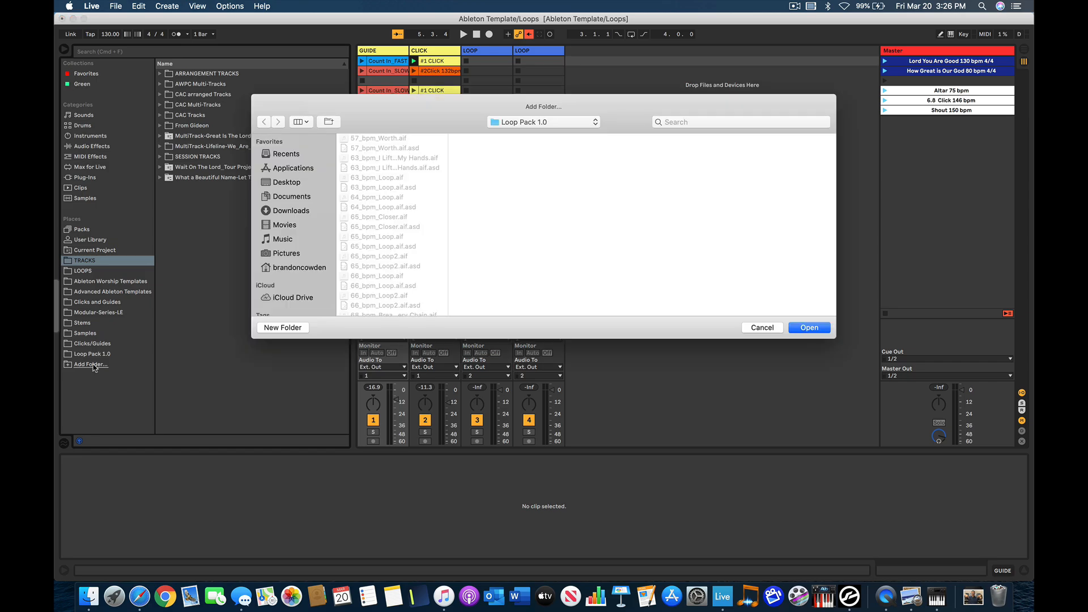
click(285, 183)
click(387, 277)
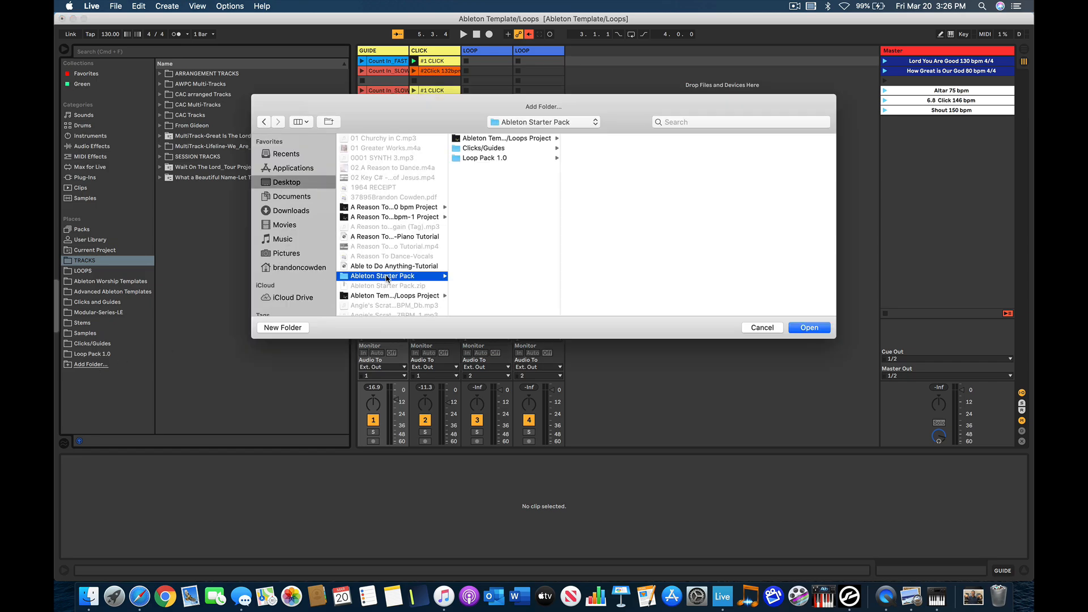
double_click(484, 150)
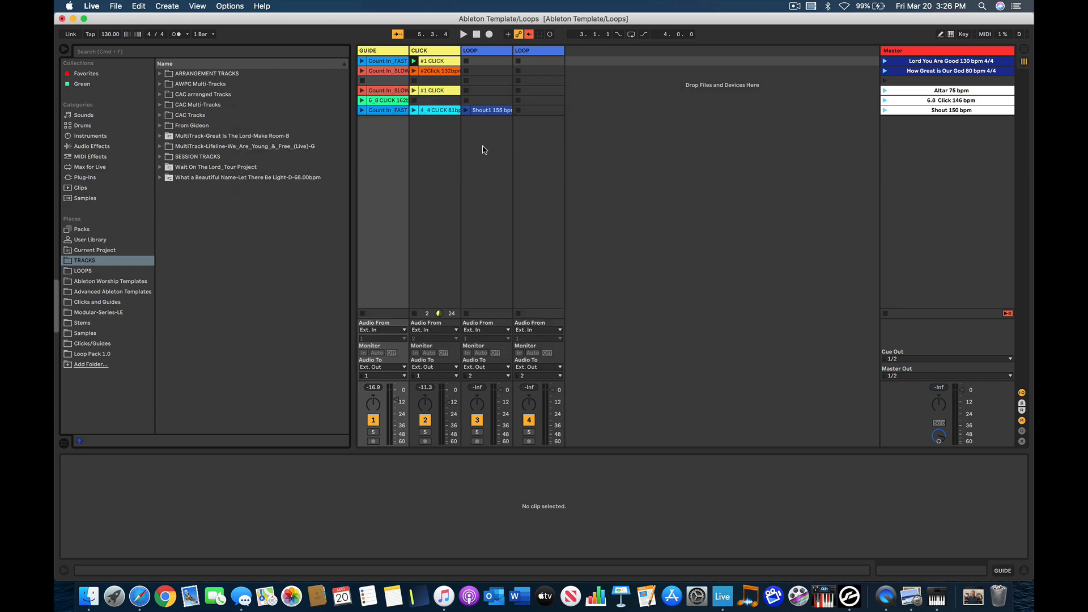
Preview the click and count-in files in the Clicks/Guides place and compare its contents with Loop Pack 1.0.
click(93, 345)
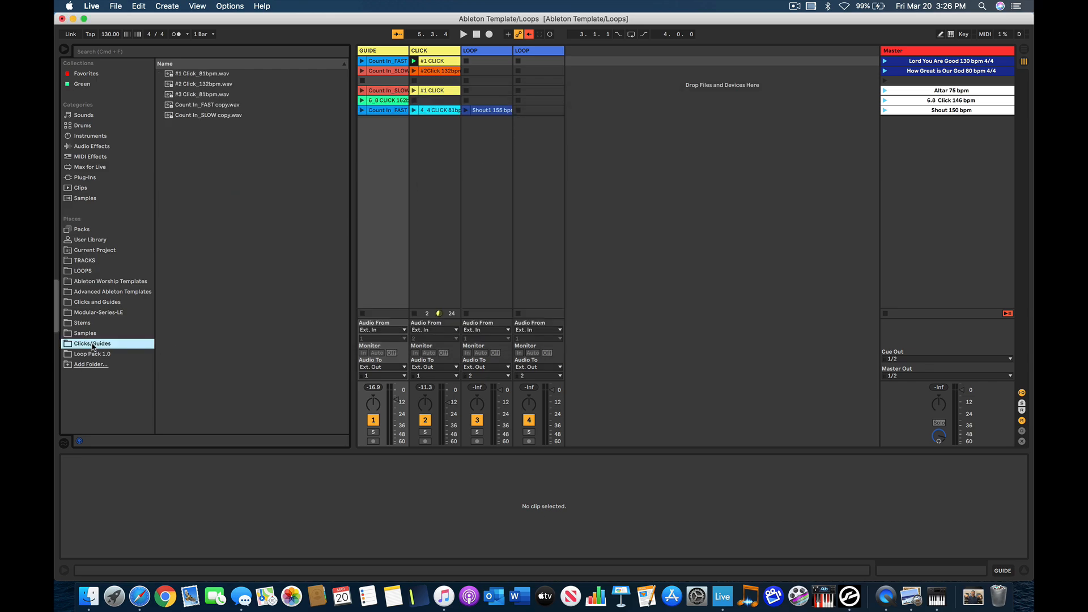
click(95, 355)
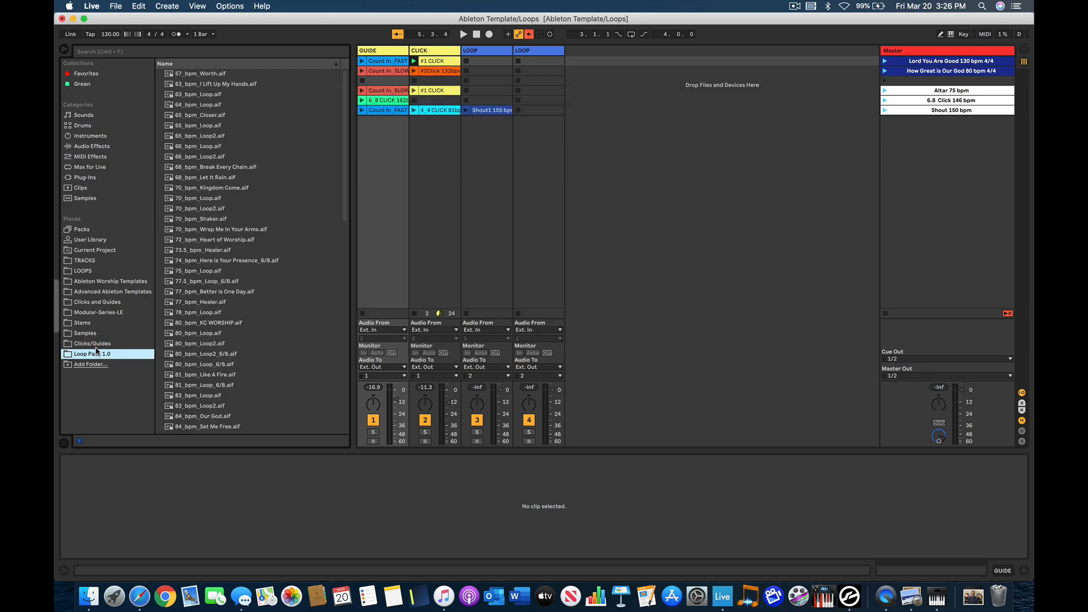
click(100, 344)
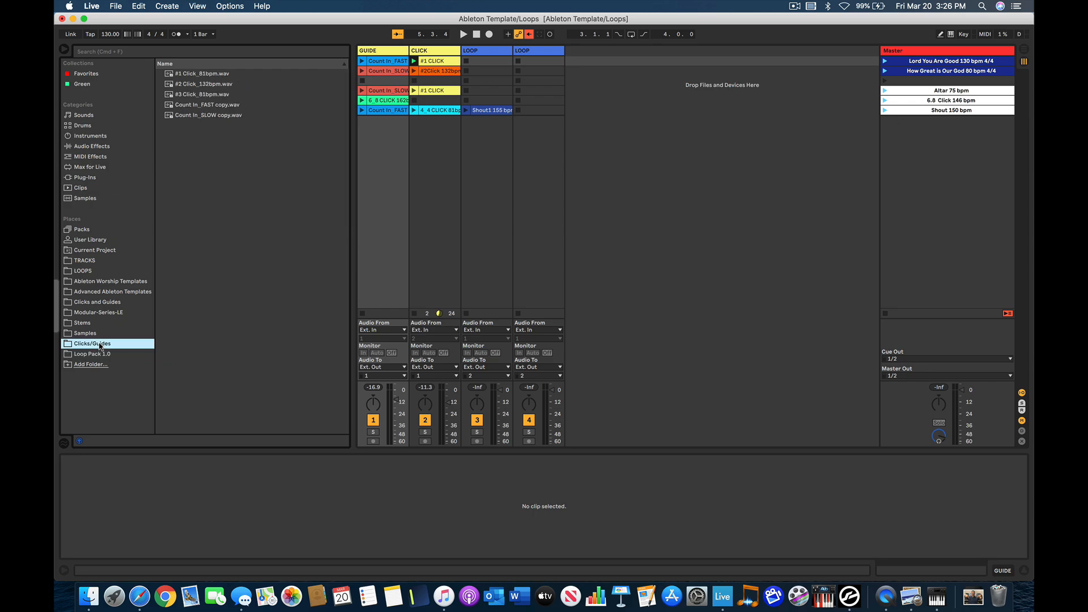
click(212, 75)
click(208, 85)
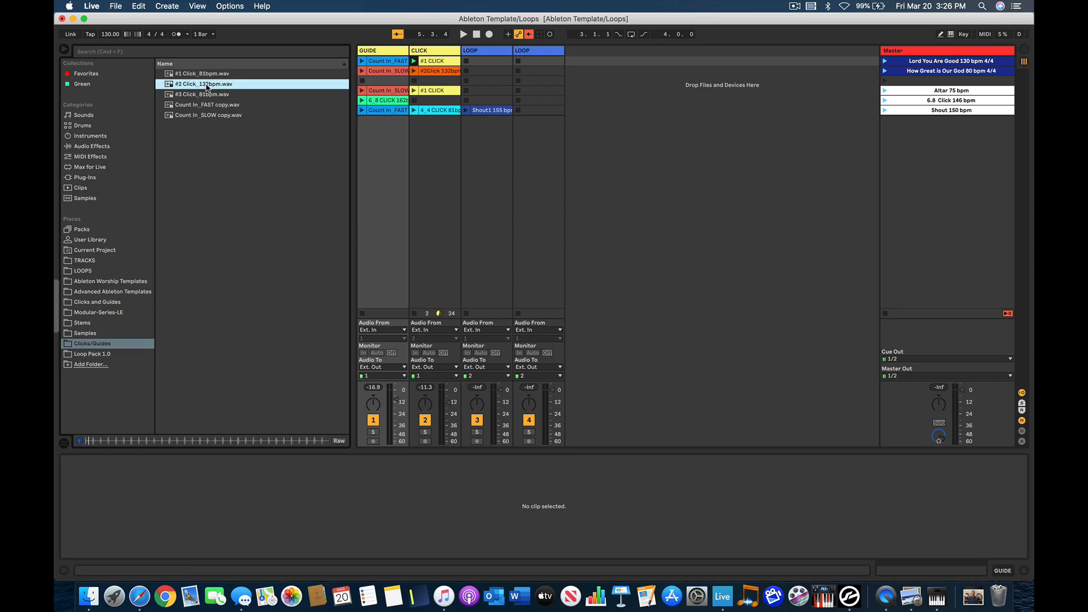
click(204, 97)
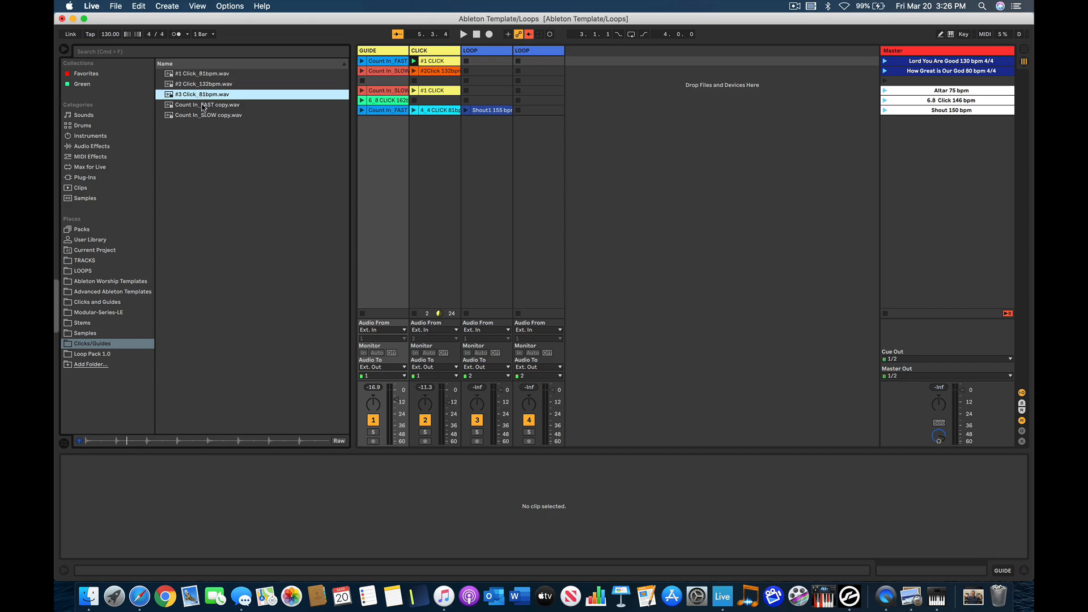
click(204, 106)
click(203, 116)
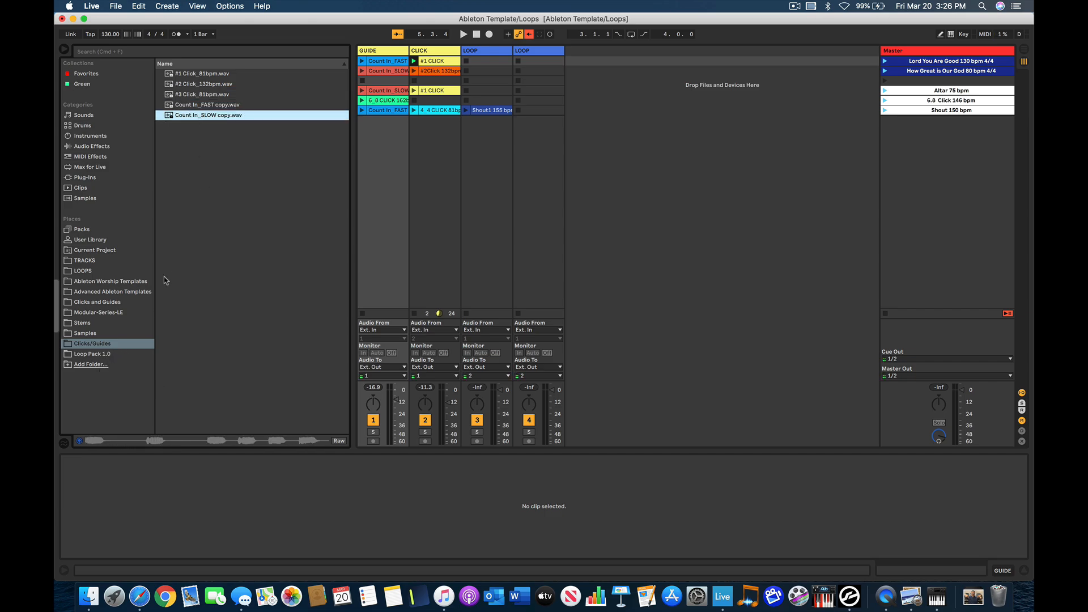
click(102, 355)
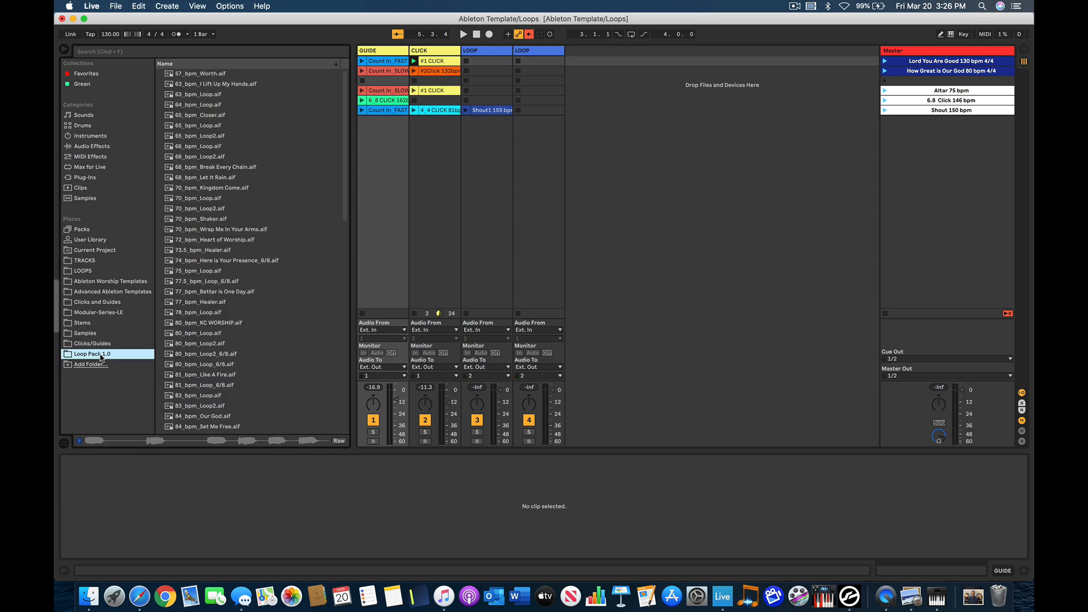
click(101, 345)
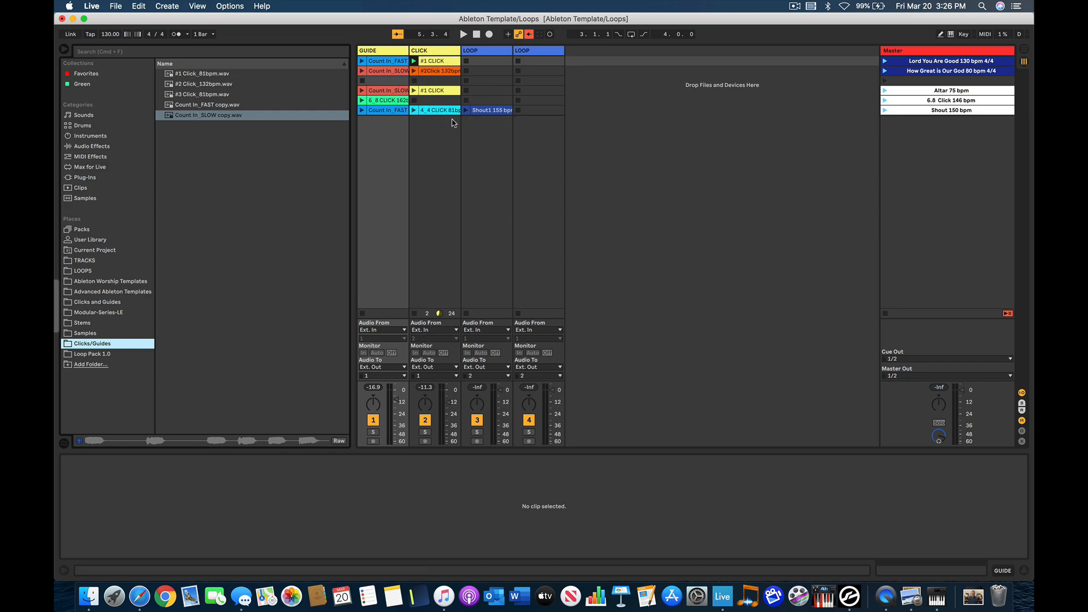
Select the first #1 CLICK clip on the CLICK track, deactivate it and activate it again.
click(445, 62)
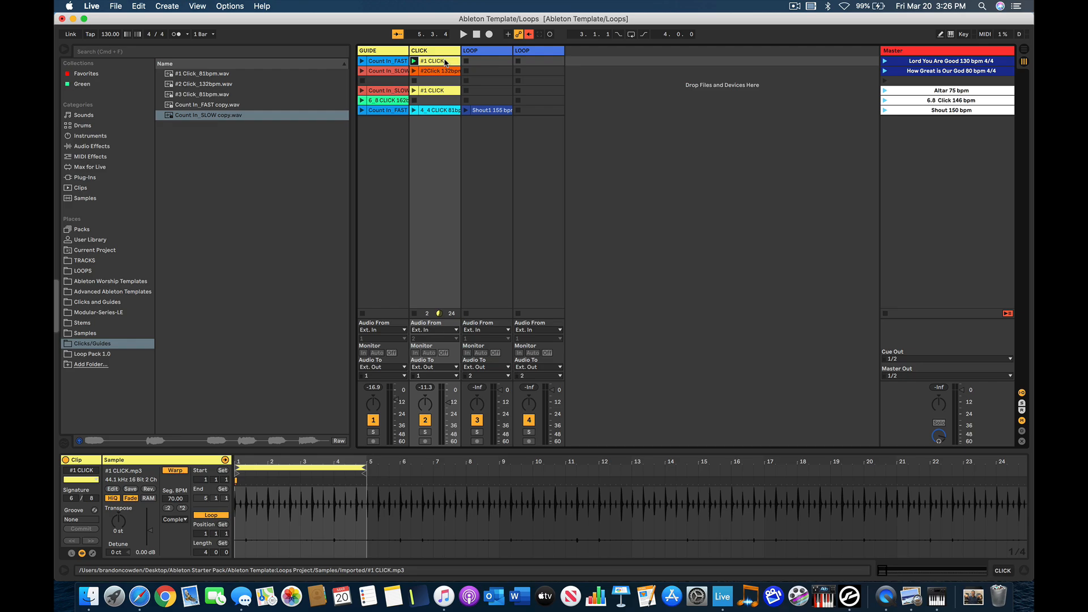
key(0)
key(0)
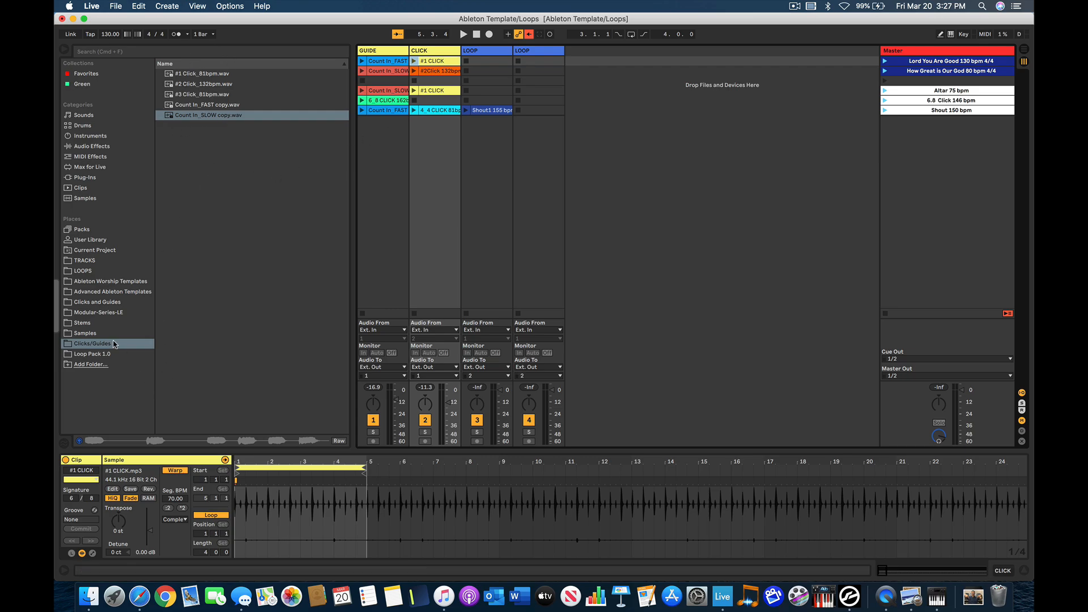
Look through the whole list of loop files in the Loop Pack 1.0 place and return to its beginning.
click(102, 354)
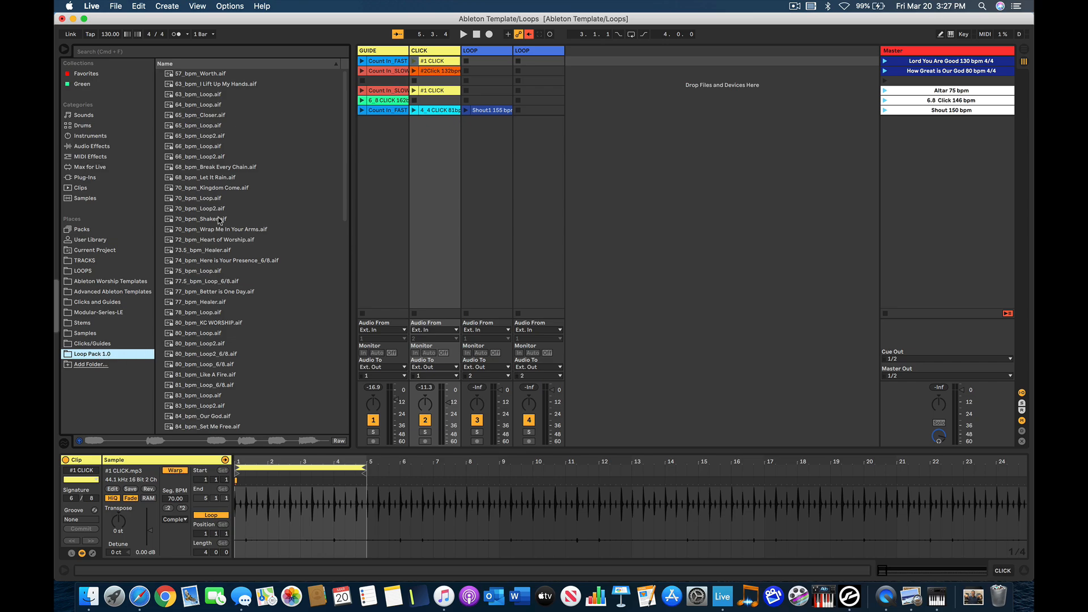
scroll(219, 221, down, 10)
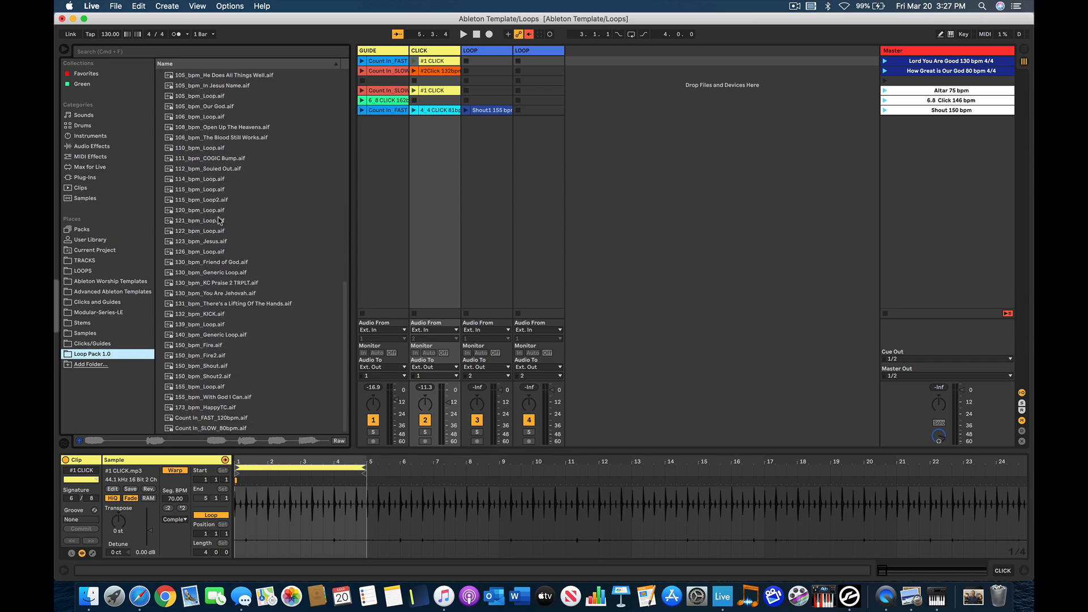
scroll(219, 220, up, 10)
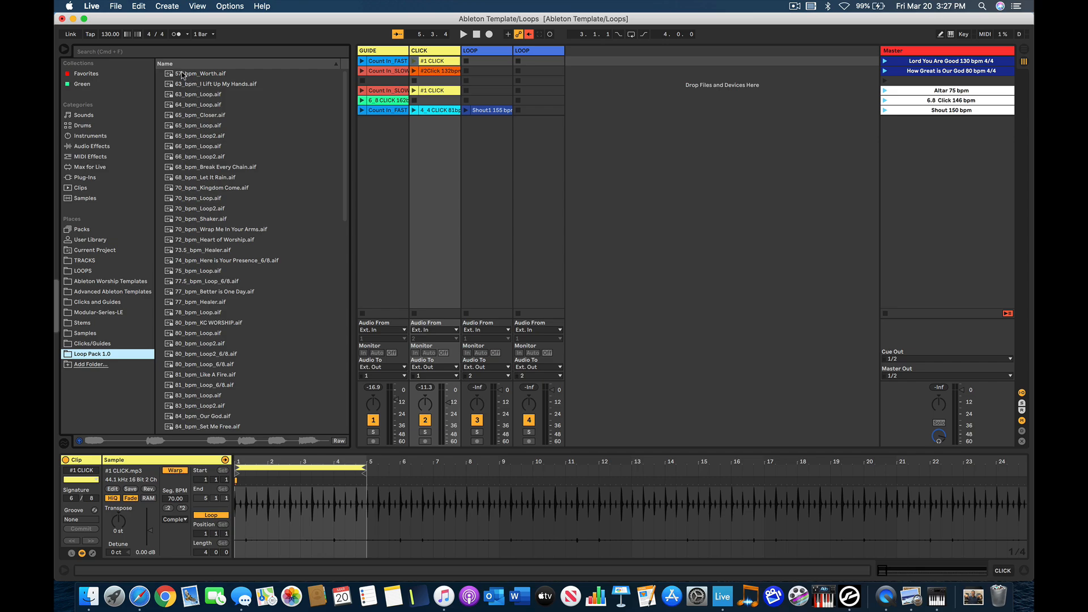
scroll(198, 432, down, 3)
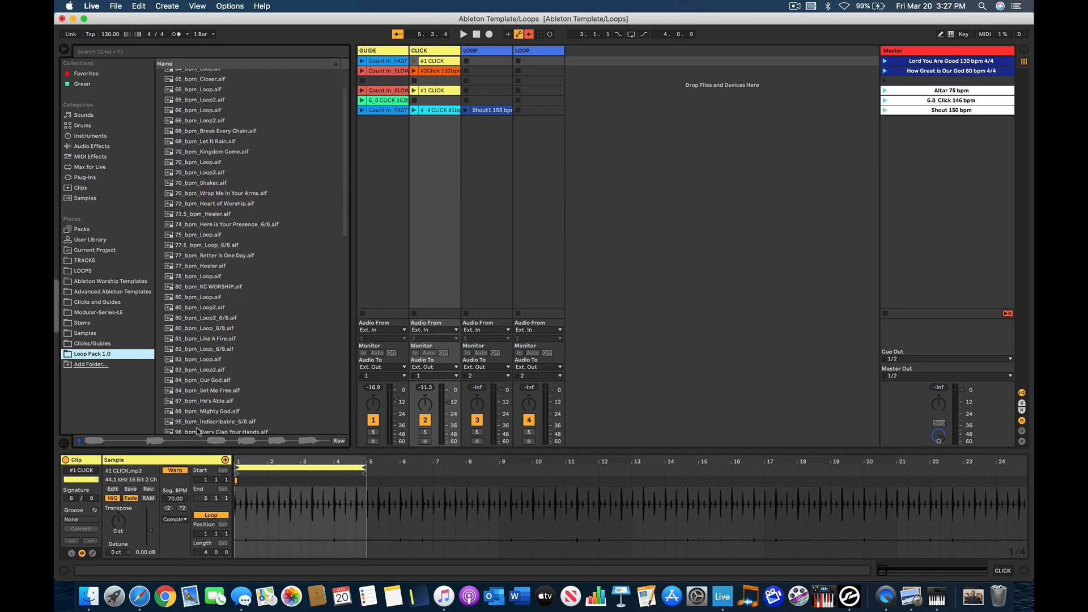
scroll(197, 432, down, 10)
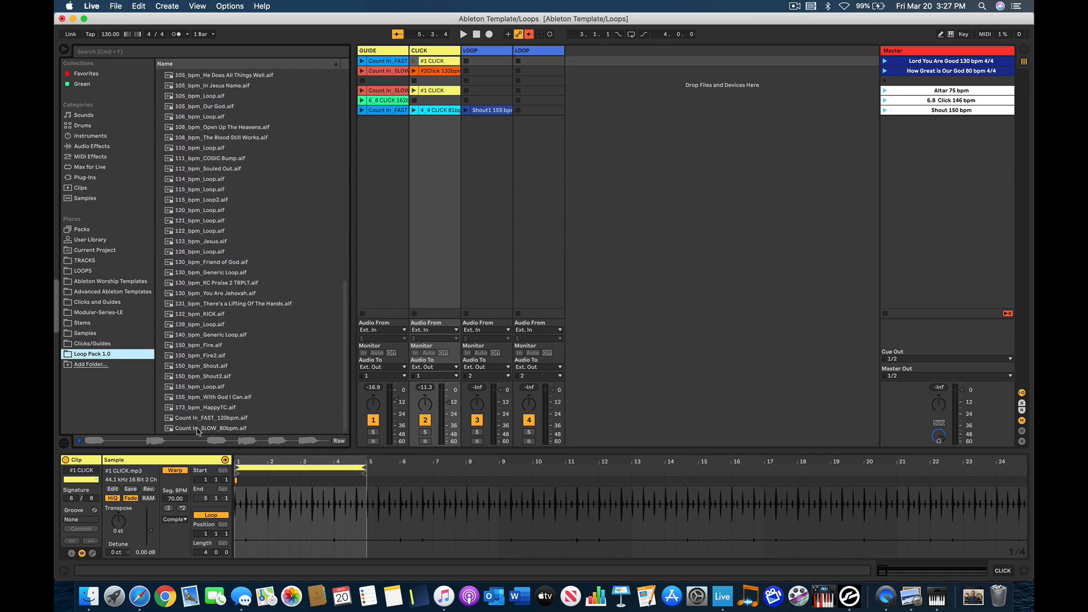
scroll(198, 430, up, 12)
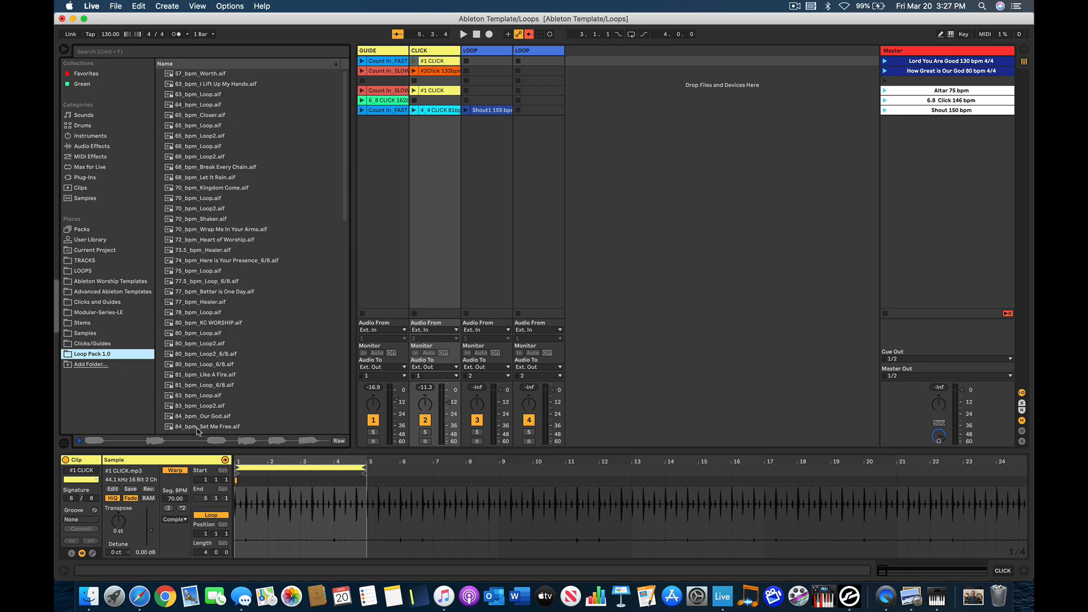
Audition the scene Lord You Are Good 130 bpm 4/4.
click(921, 61)
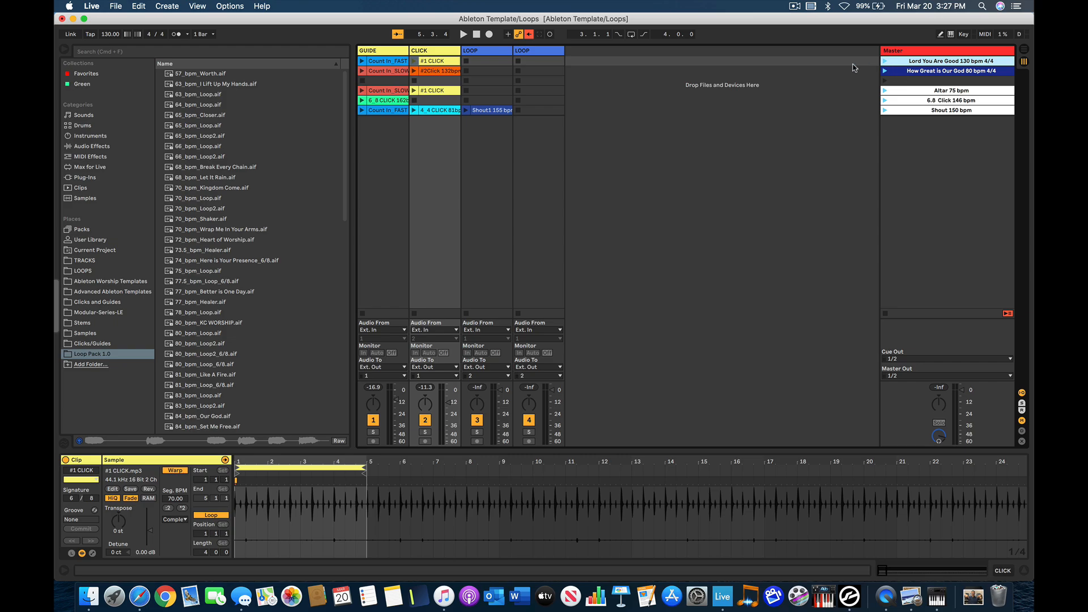
click(885, 62)
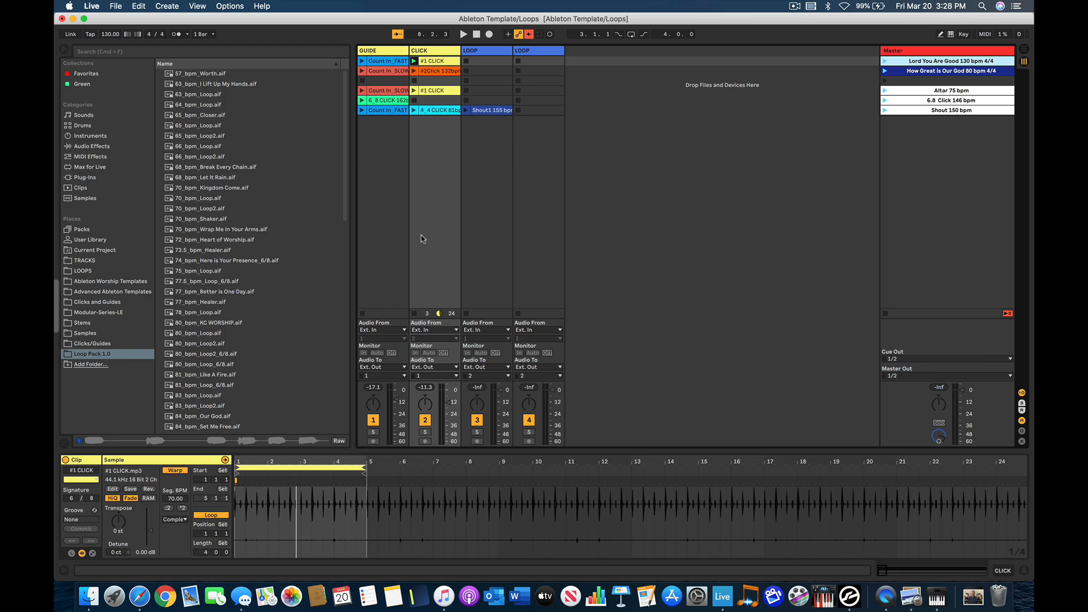
Preview several 120 to 130 bpm loops in Loop Pack 1.0, including 130_bpm_Generic Loop.aif, 122_bpm_Loop.aif and 120_bpm_Loop.aif.
scroll(200, 300, down, 8)
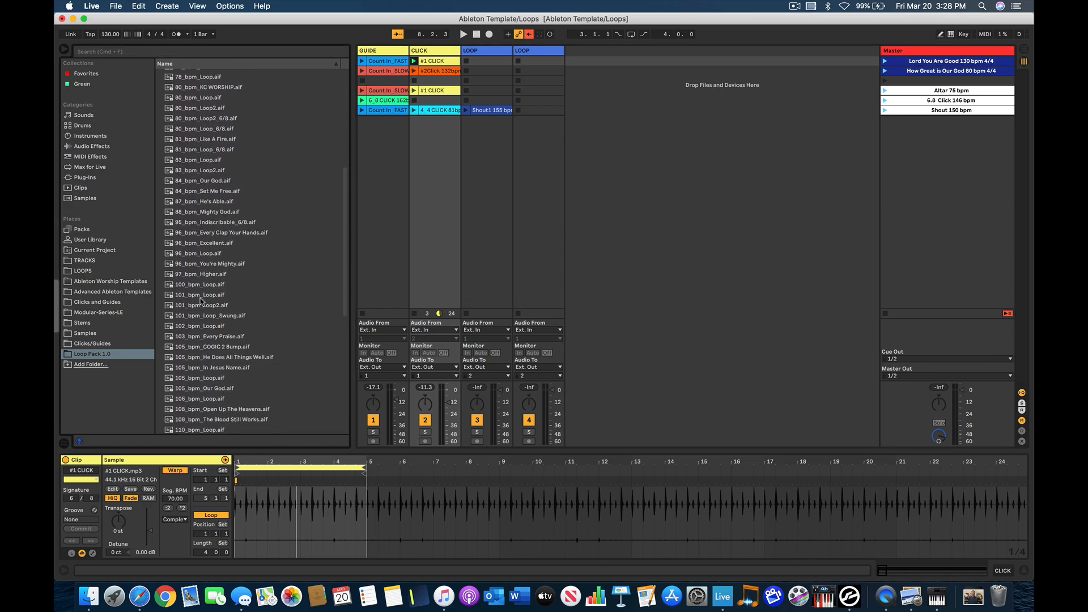
scroll(201, 301, down, 8)
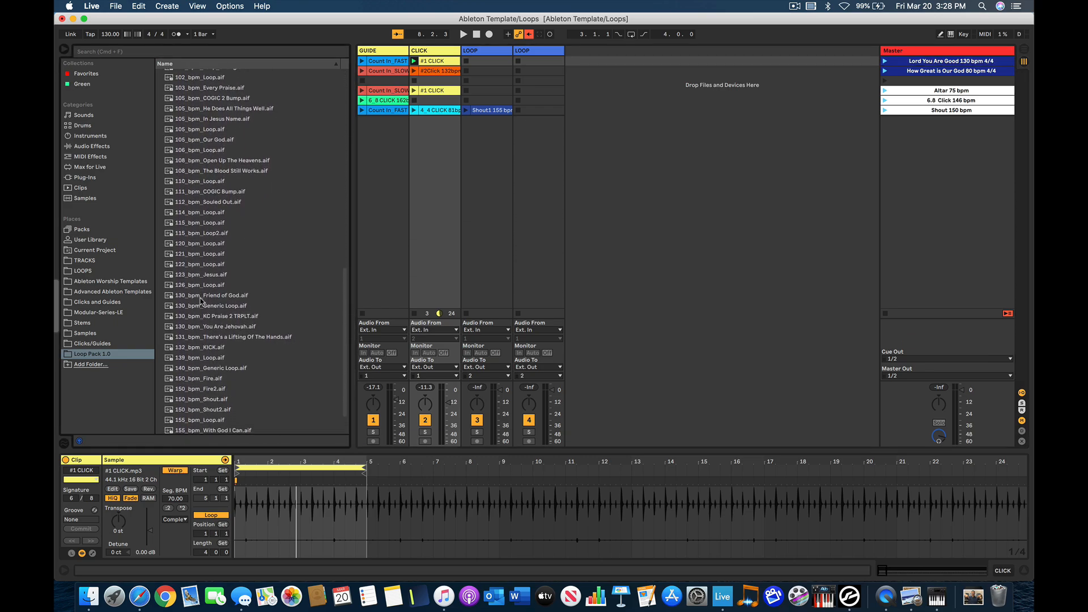
scroll(200, 301, down, 2)
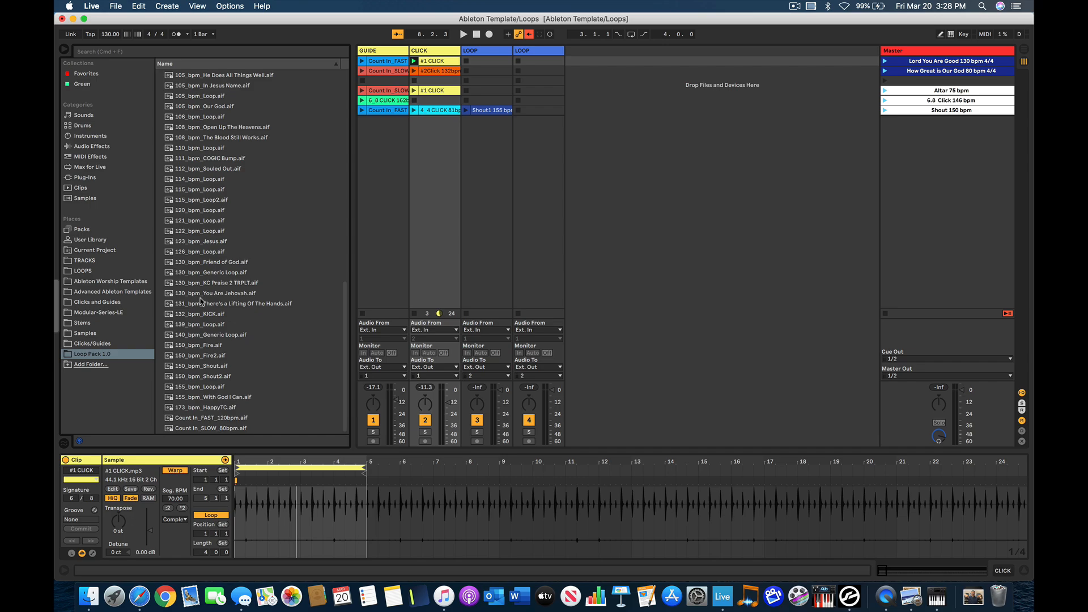
click(201, 285)
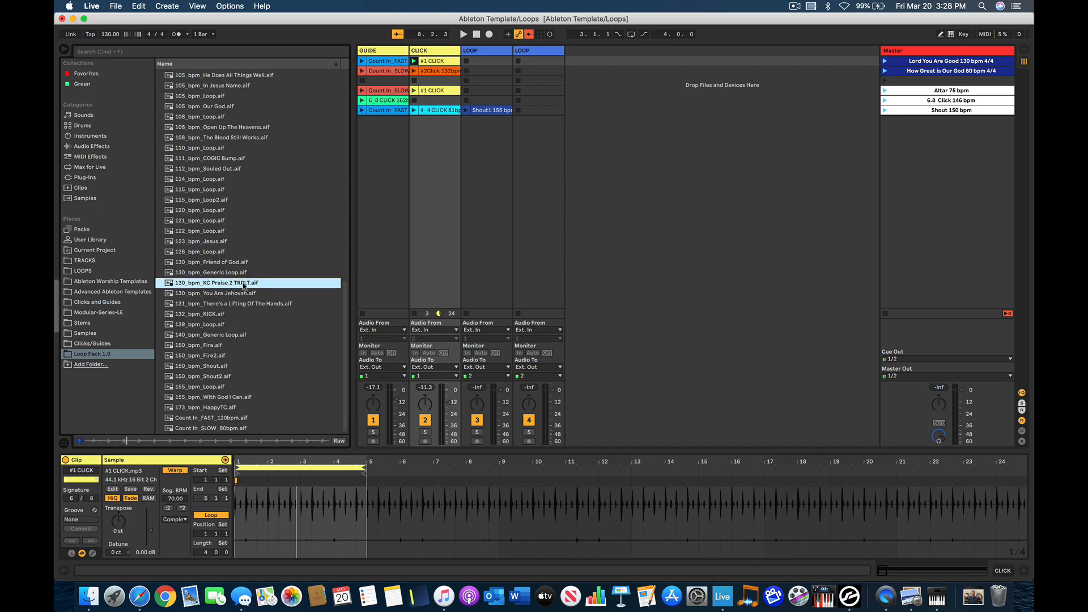
click(192, 273)
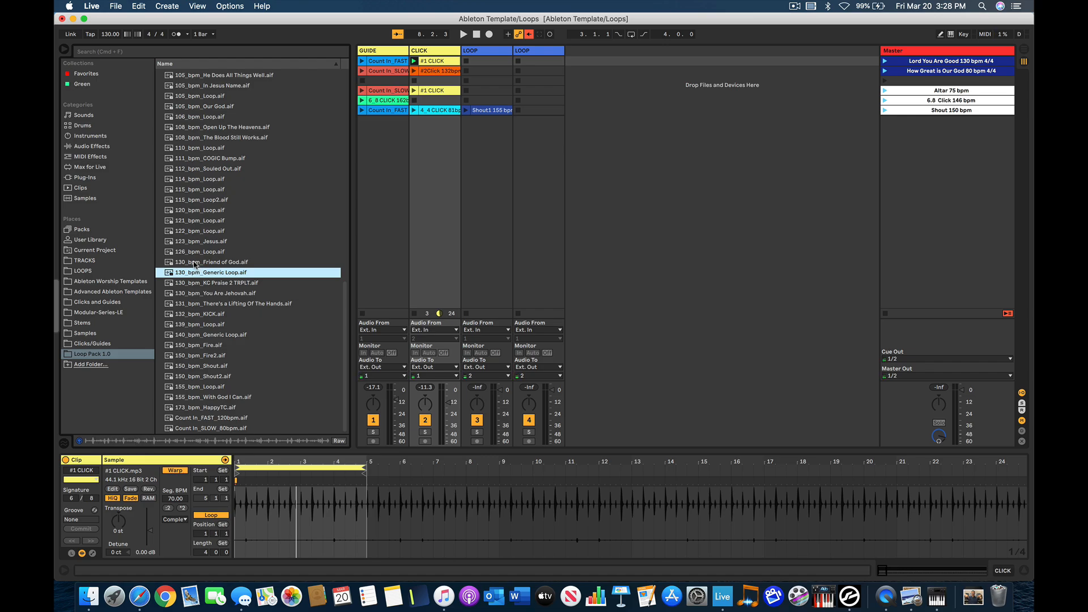
click(193, 264)
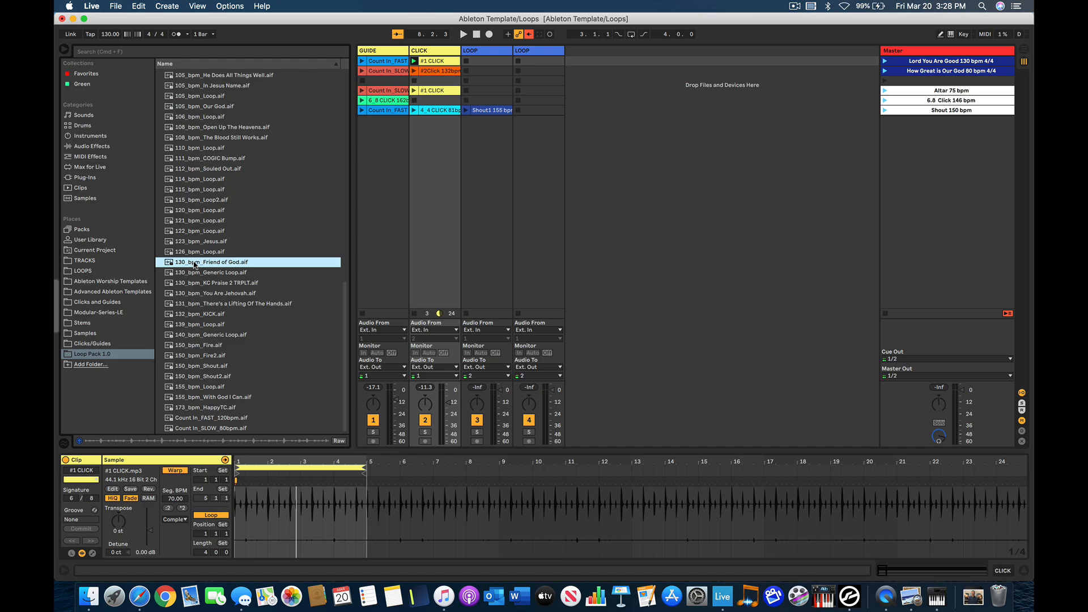
click(197, 243)
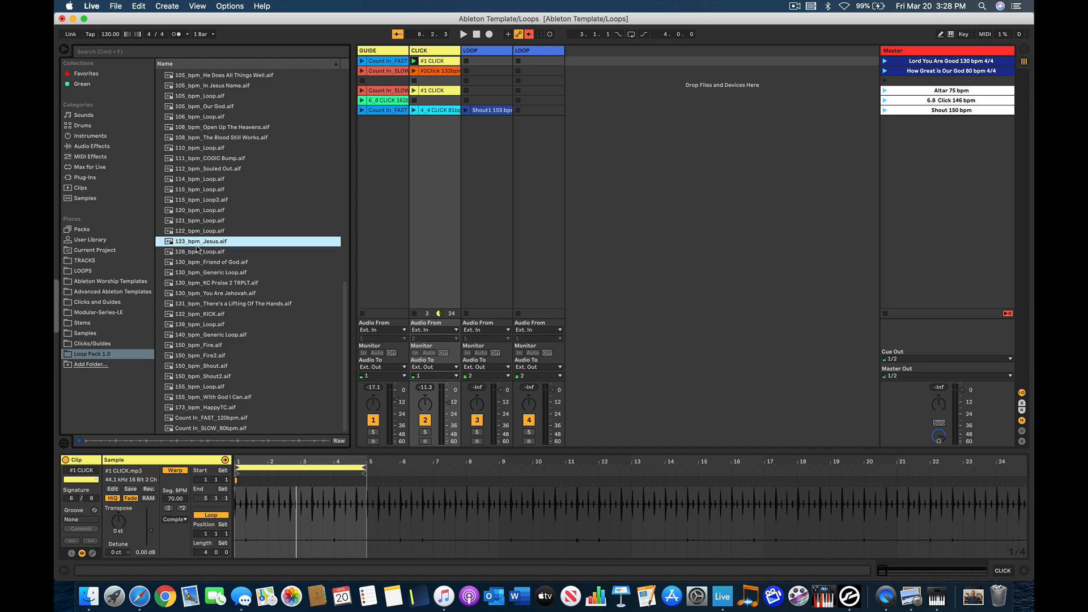
click(198, 253)
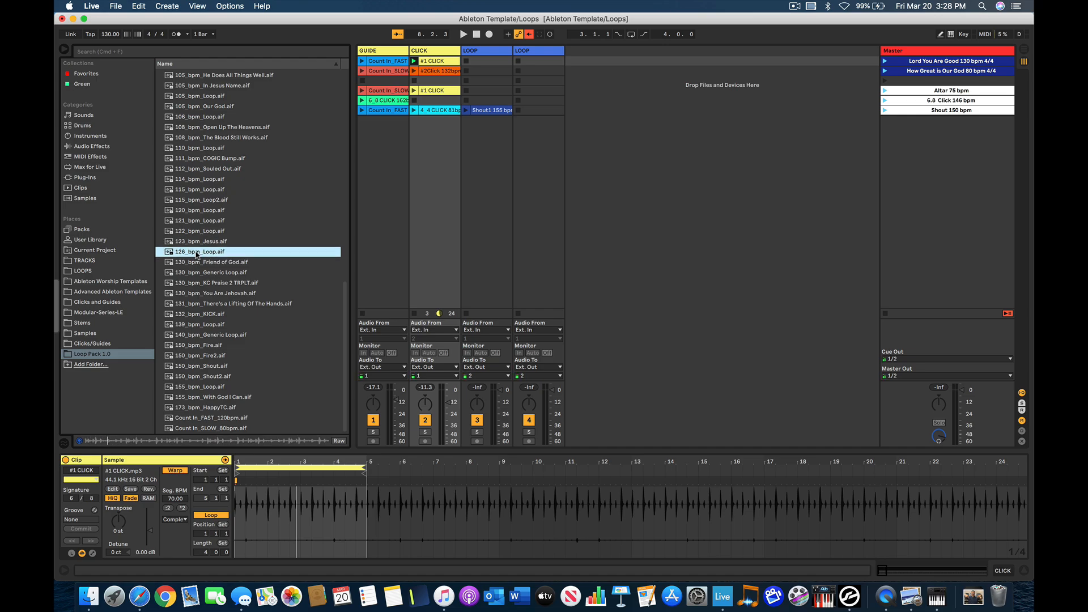
click(203, 232)
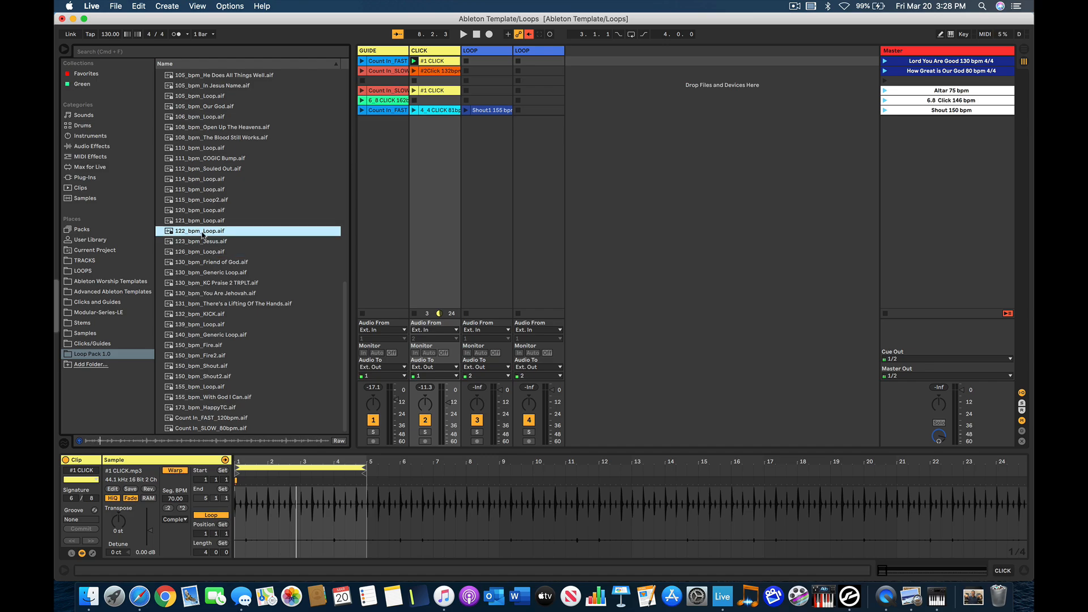
click(201, 211)
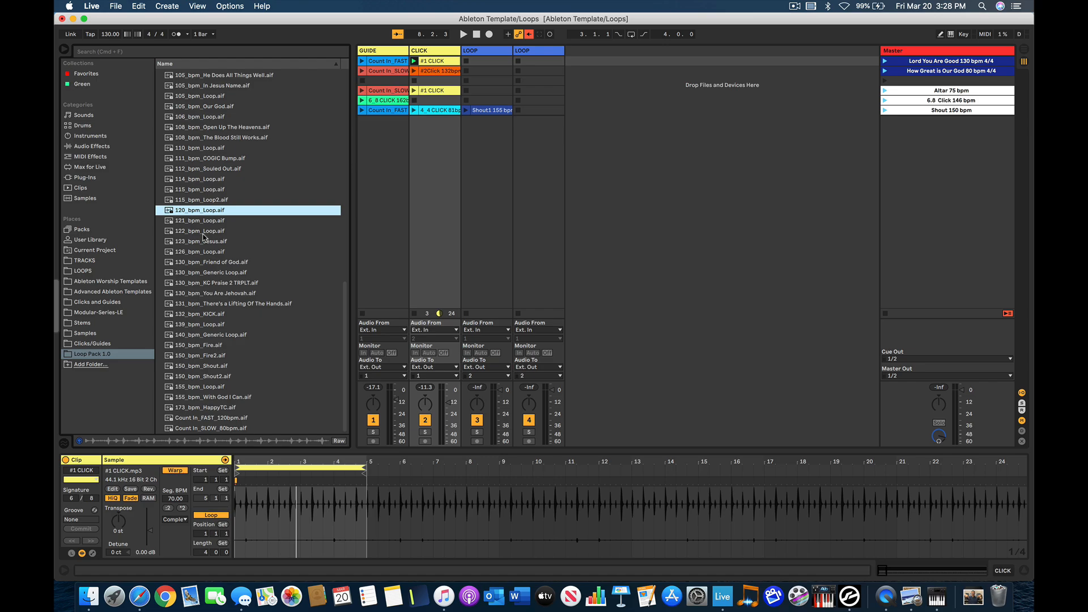
Add 120_bpm_Loop.aif to the first LOOP track in the Lord You Are Good 130 bpm 4/4 scene.
scroll(203, 237, up, 5)
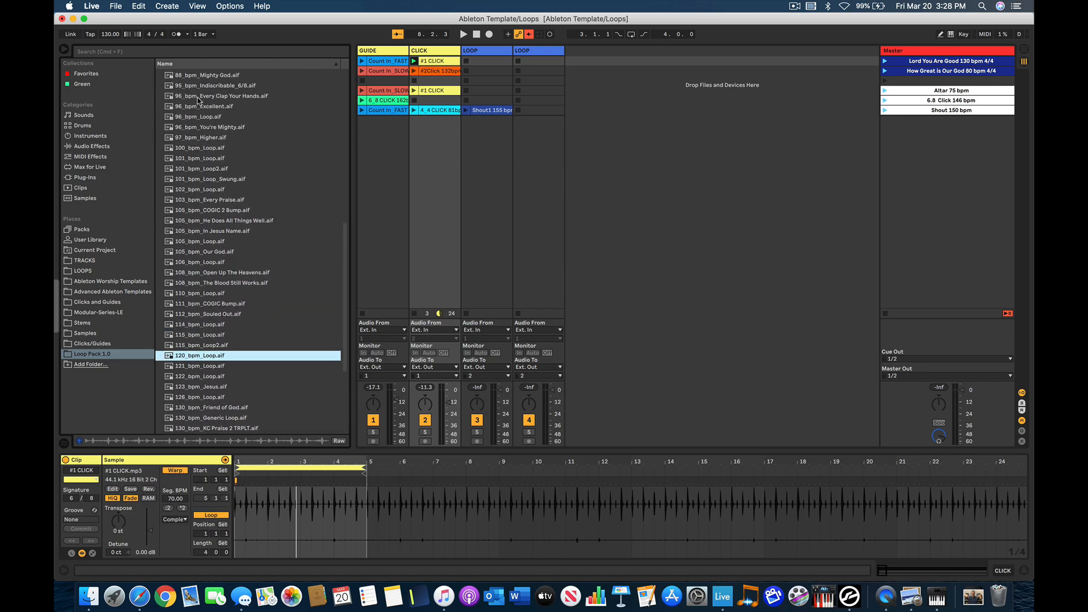
scroll(197, 101, up, 1)
scroll(201, 164, down, 6)
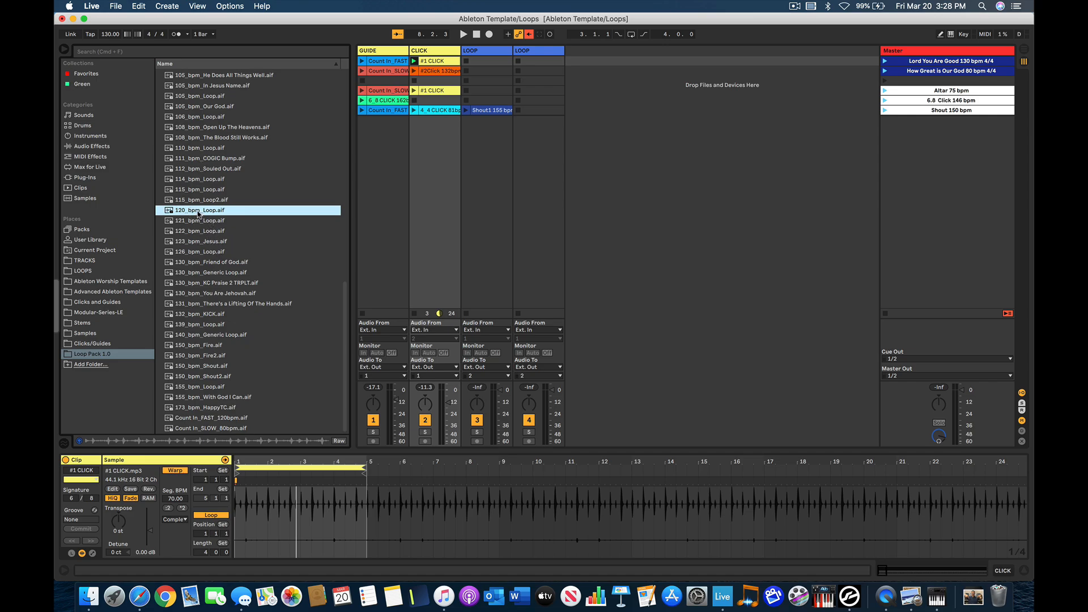
drag(195, 213, 498, 61)
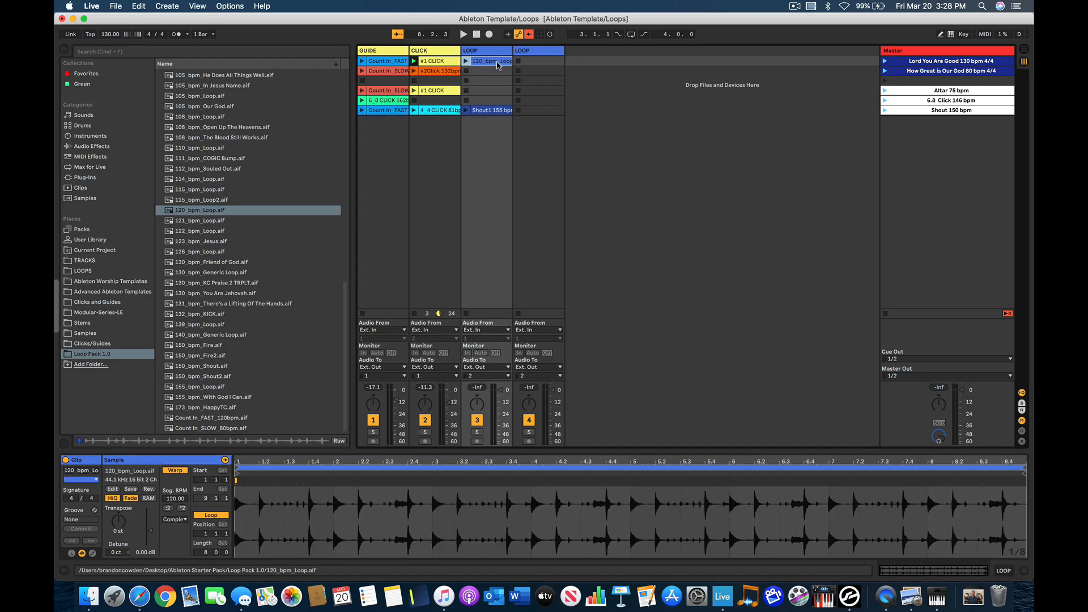
Select the Lord You Are Good scene, and go through its guide, click and loop slots one by one.
click(935, 61)
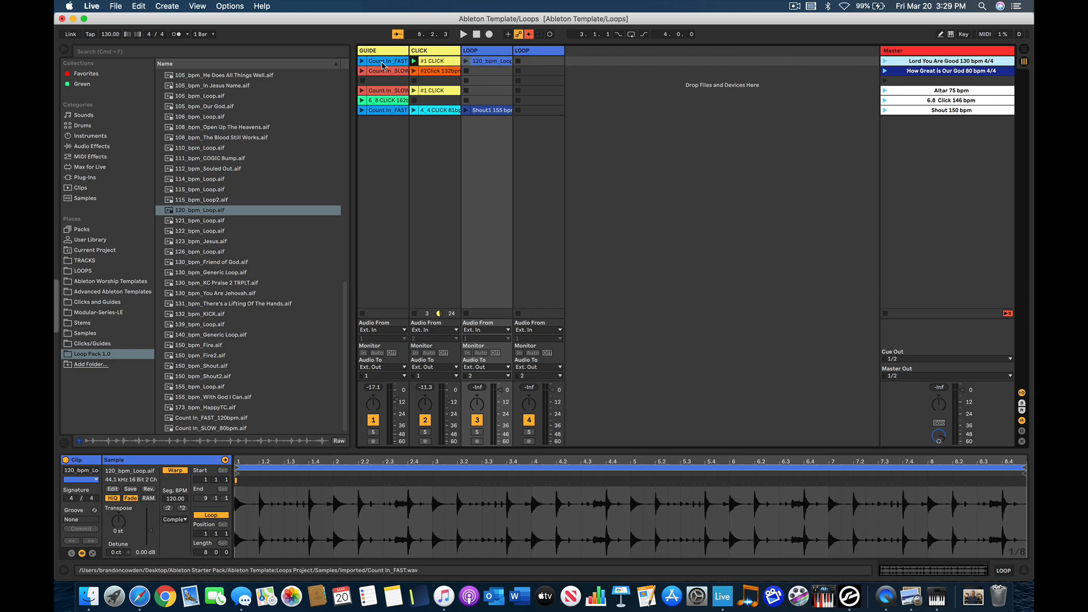
click(402, 62)
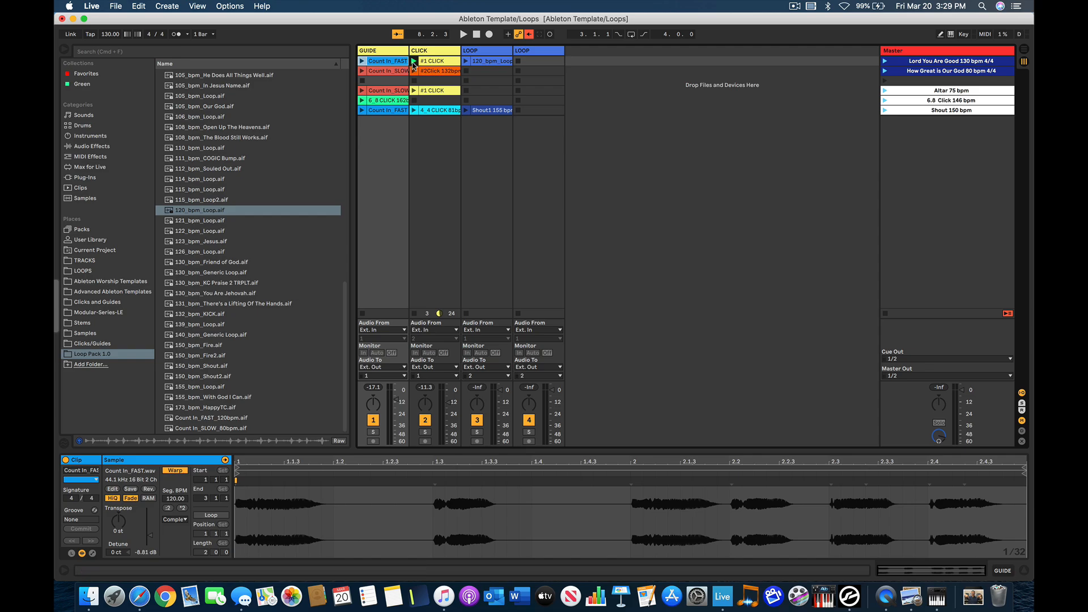
click(439, 61)
click(488, 61)
click(538, 60)
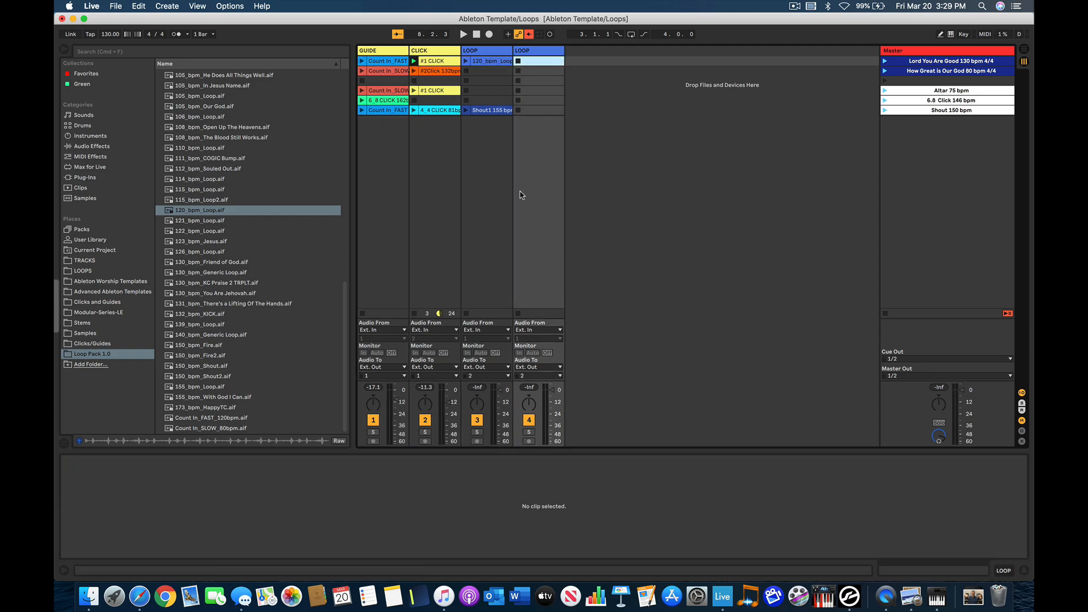
Play the Lord You Are Good scene and lower the first LOOP track's volume to about -9.7 dB.
click(915, 62)
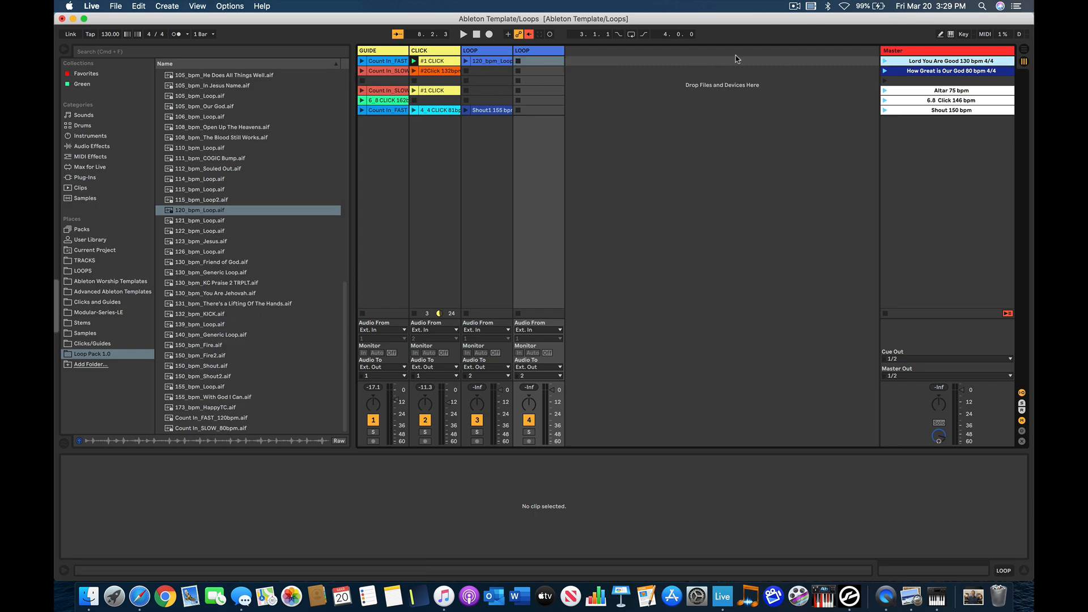
click(885, 61)
key(space)
click(500, 390)
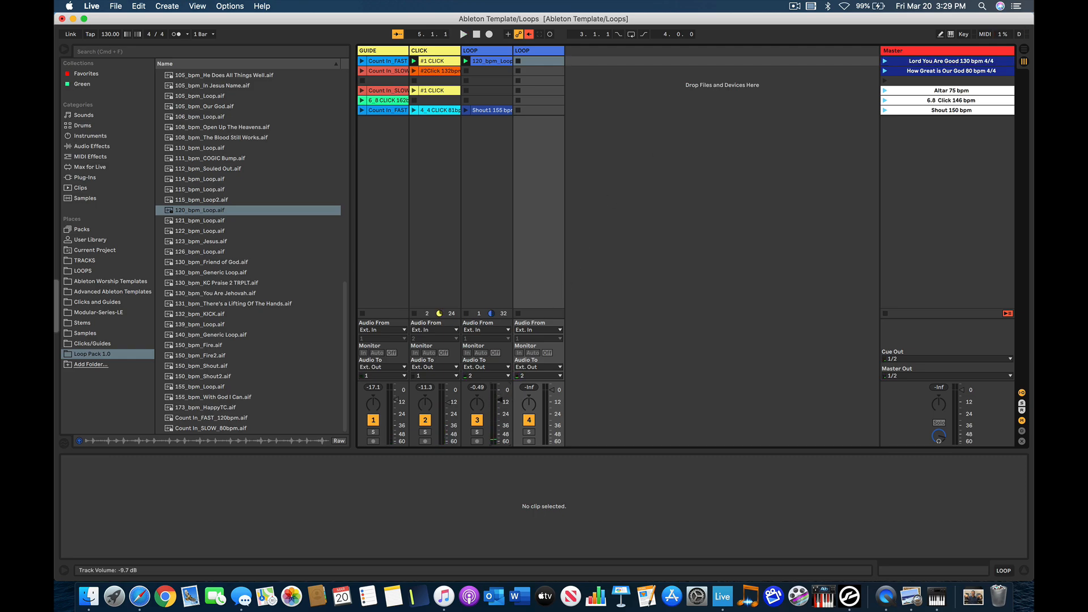
click(886, 61)
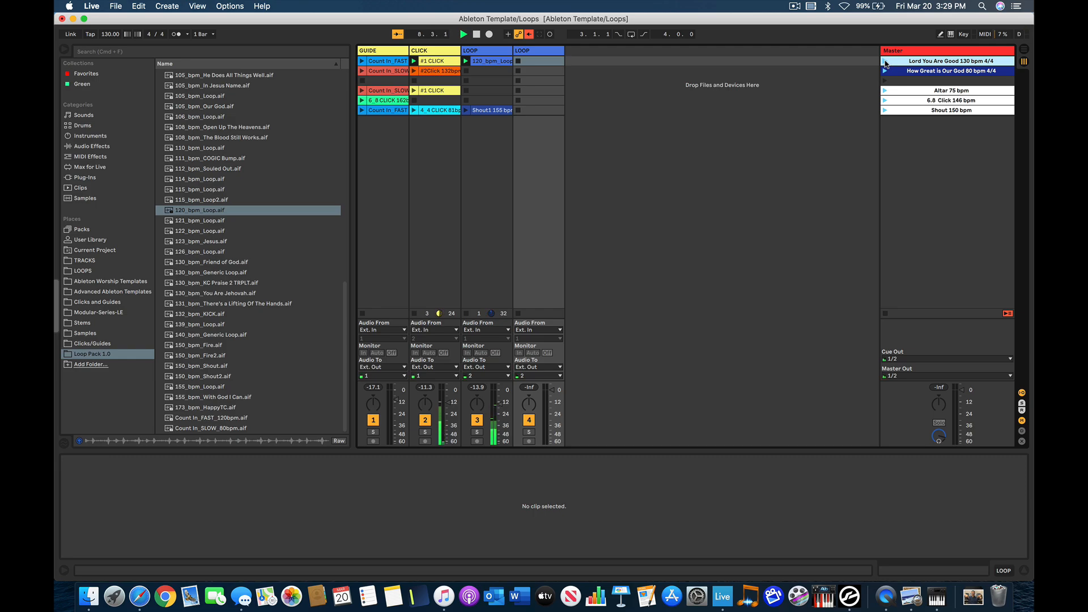
Add 130_bpm_Generic Loop.aif to the second LOOP track in the Lord You Are Good scene and lower that track to about -12.4 dB.
click(488, 63)
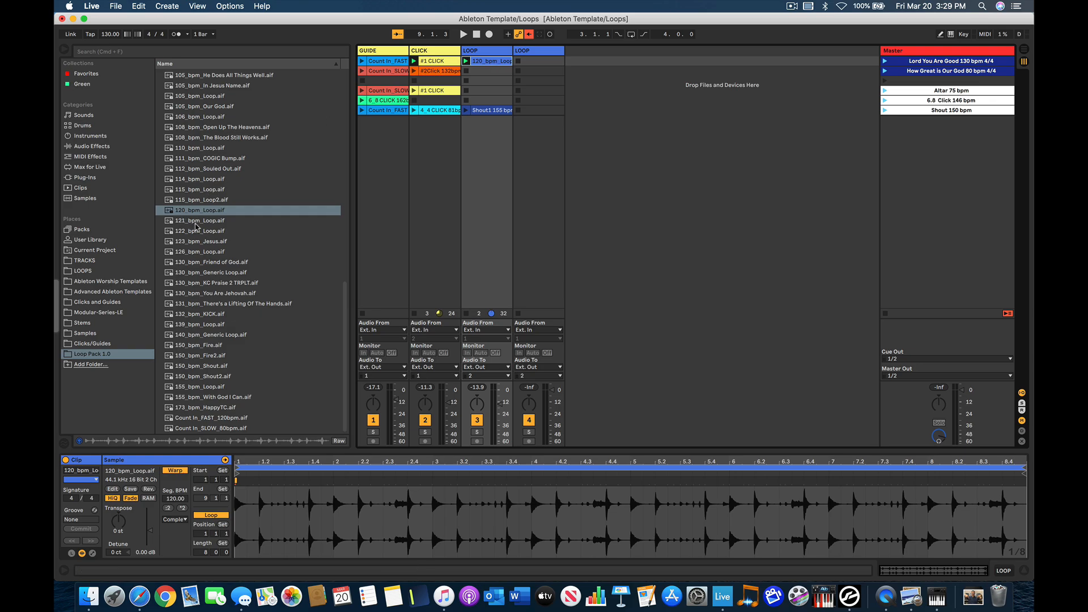
click(198, 274)
drag(198, 275, 544, 67)
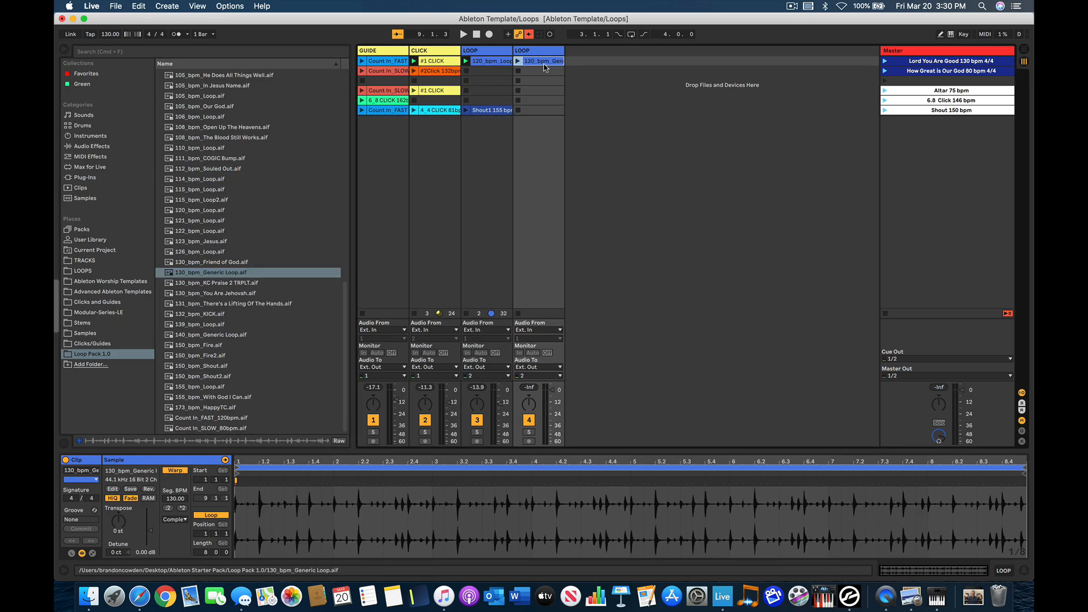
click(552, 391)
drag(553, 390, 552, 399)
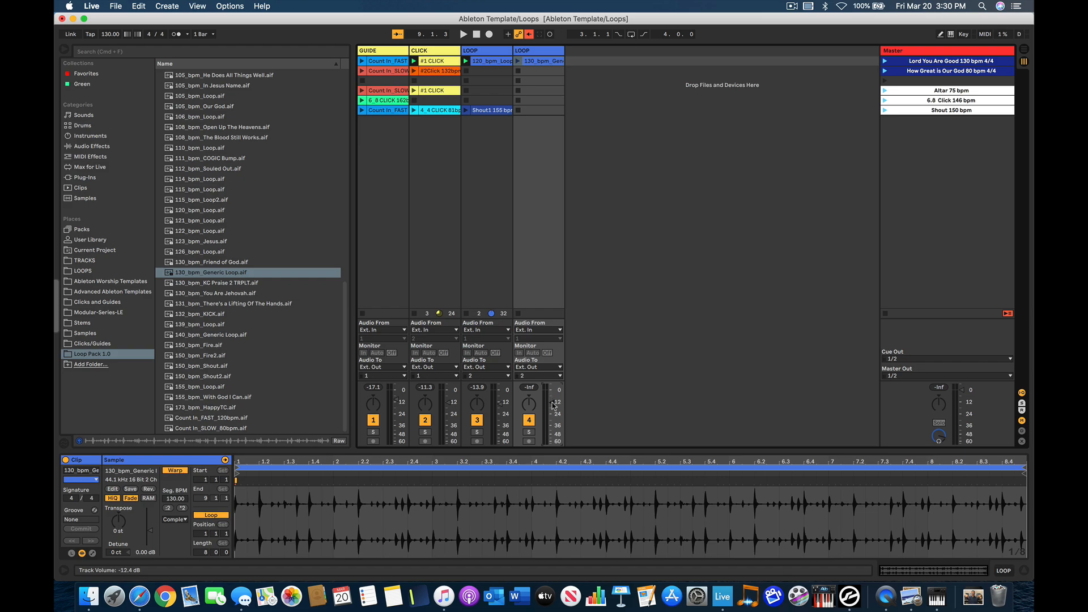
Play the Lord You Are Good scene and solo the second and first LOOP tracks in turn, ending with no track soloed.
click(885, 61)
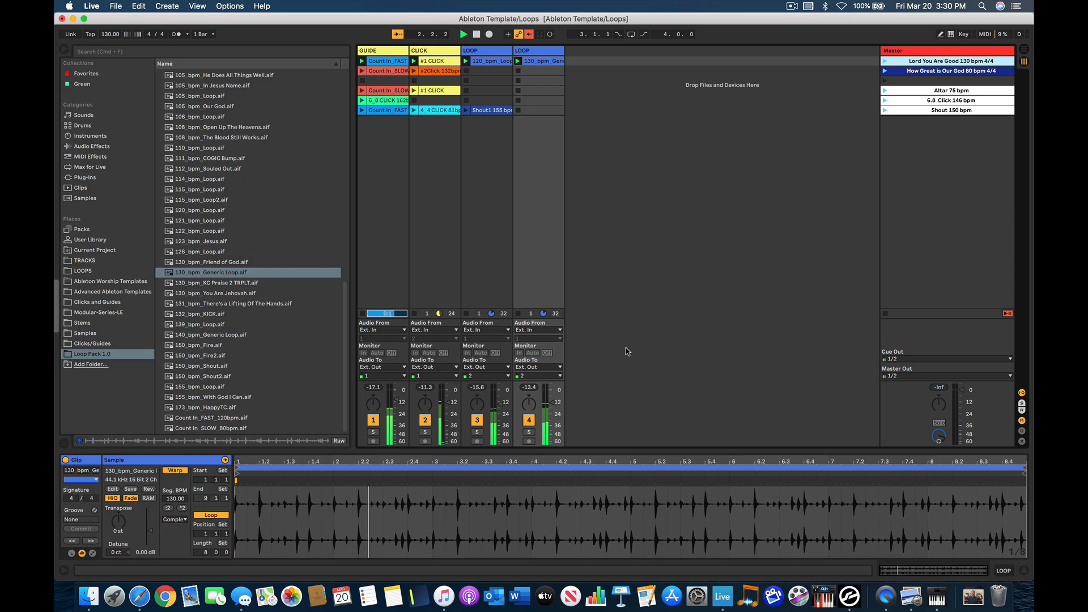
click(529, 433)
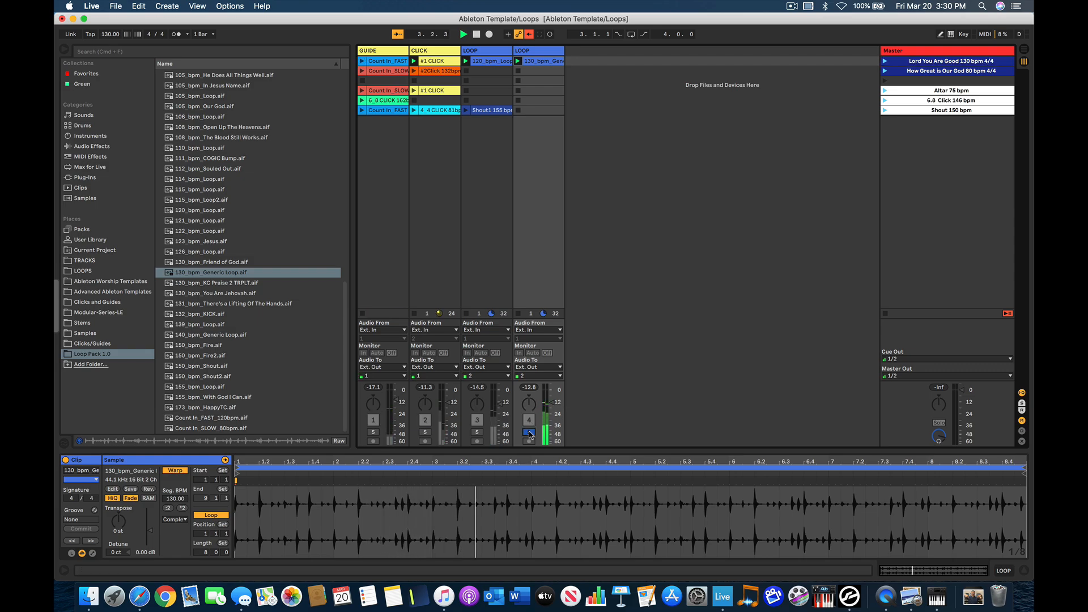
click(477, 433)
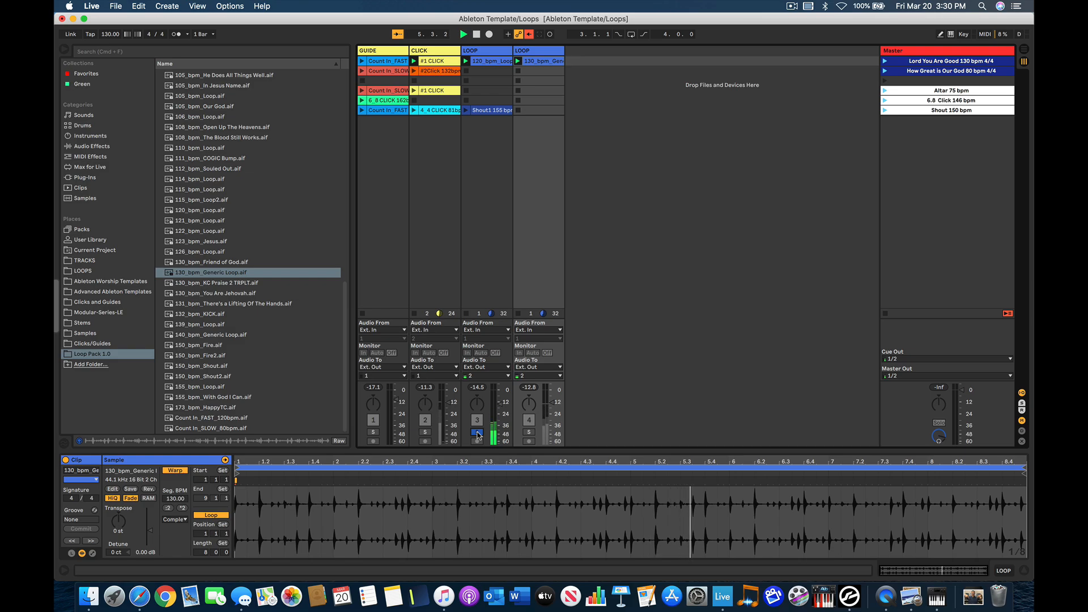
click(477, 433)
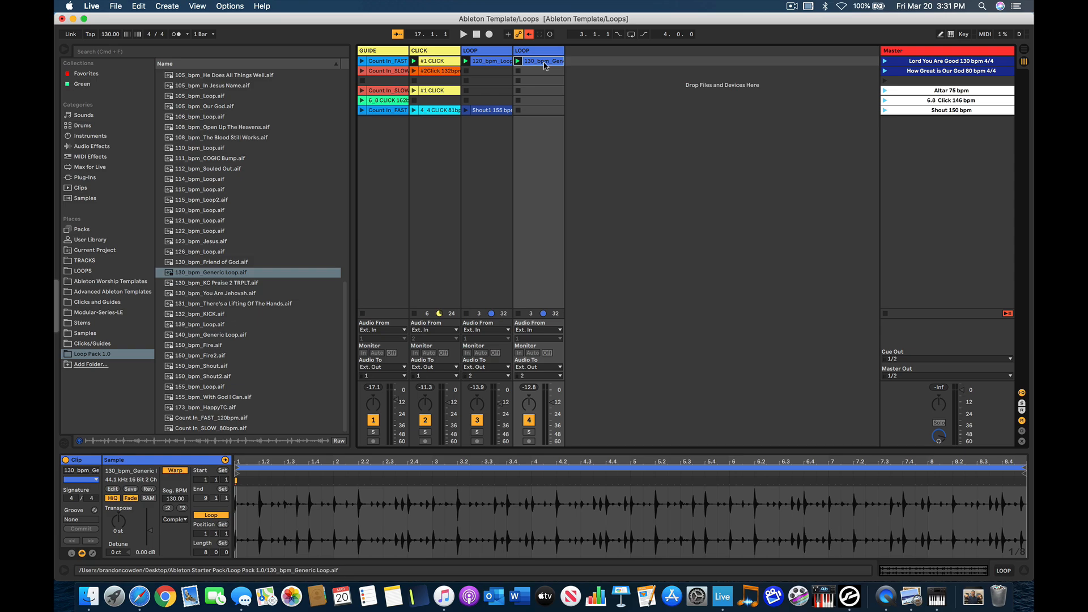
Delete the 130 bpm and 120 bpm loop clips from the Lord You Are Good scene.
key(Delete)
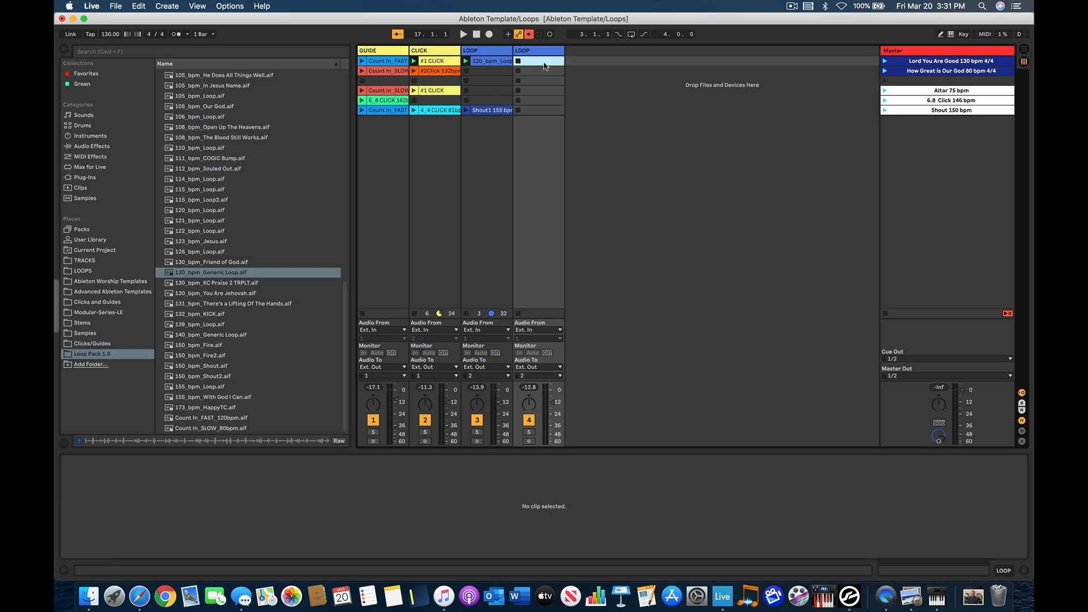
click(482, 62)
key(Delete)
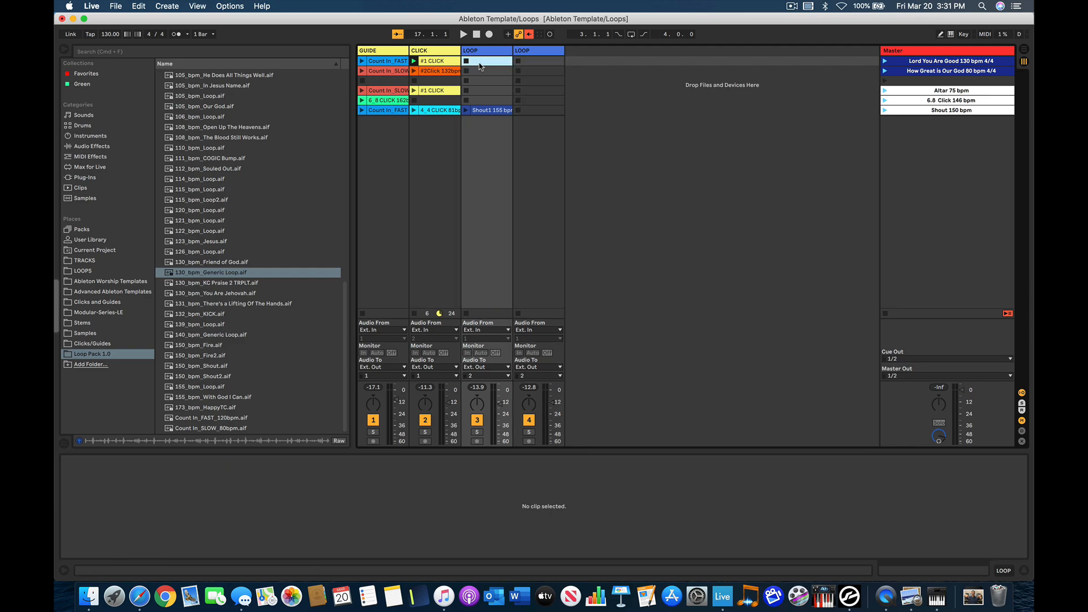
Insert an empty scene directly below the Lord You Are Good 130 bpm 4/4 scene.
mouse_move(55, 296)
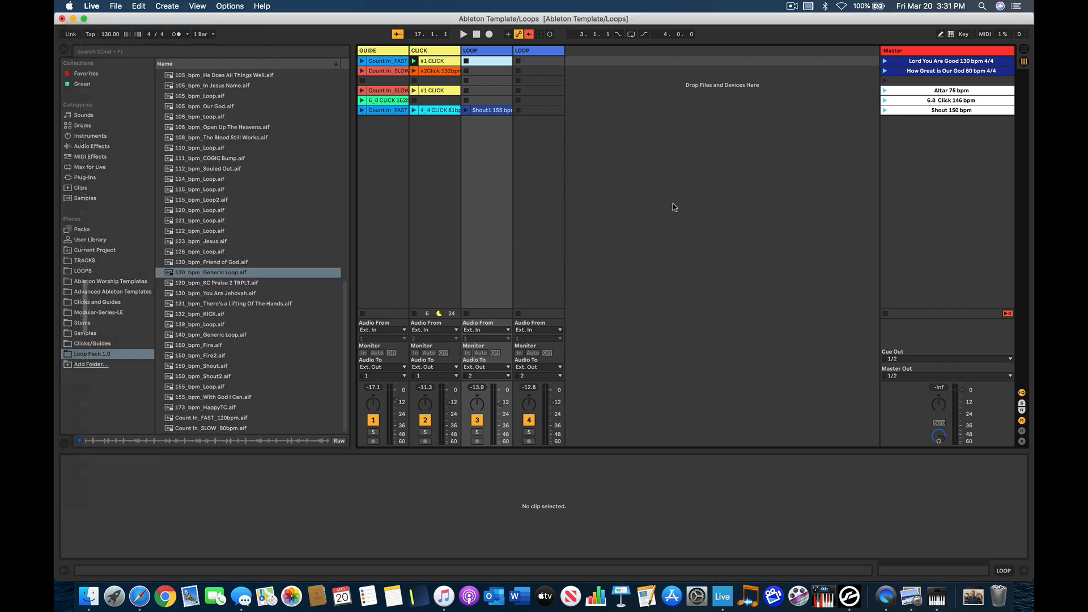
click(671, 204)
click(945, 61)
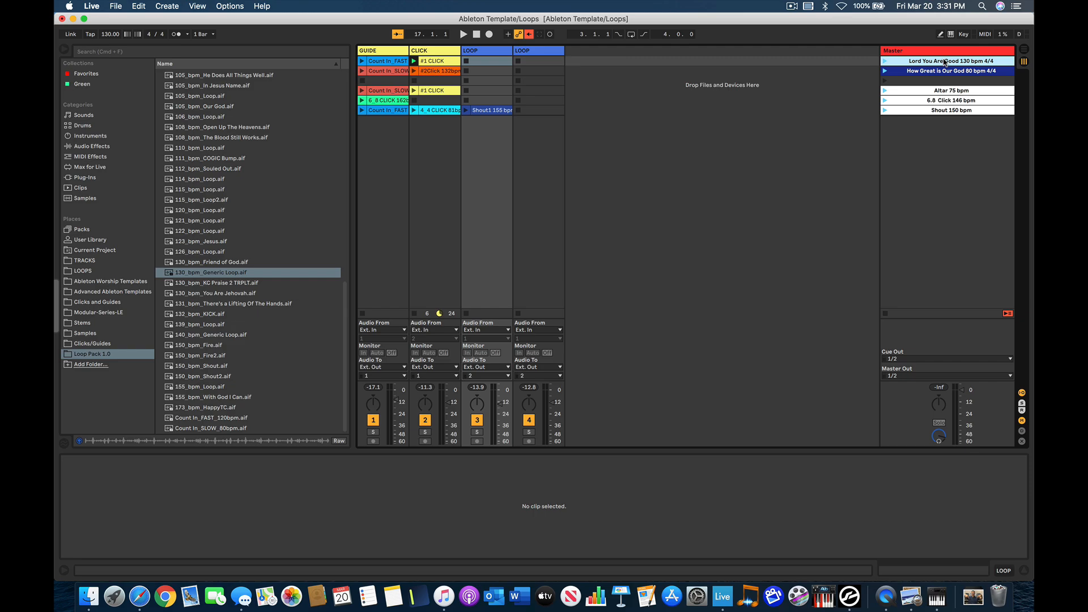
key(super+d)
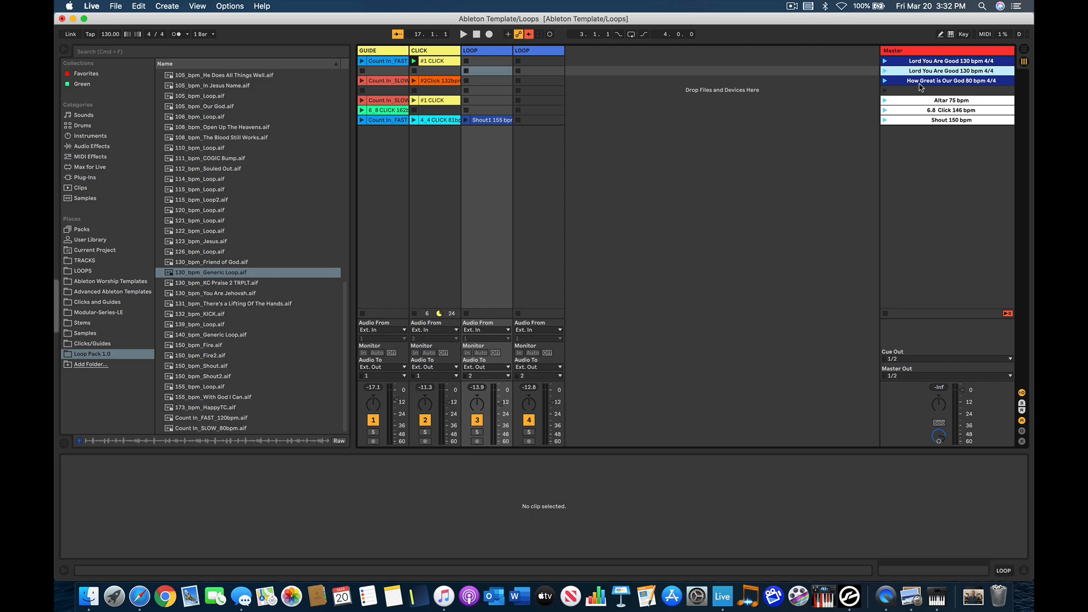
Rename the new empty scene as 107 bpm 4/4 and check the song list in the notes overlay.
key(super+r)
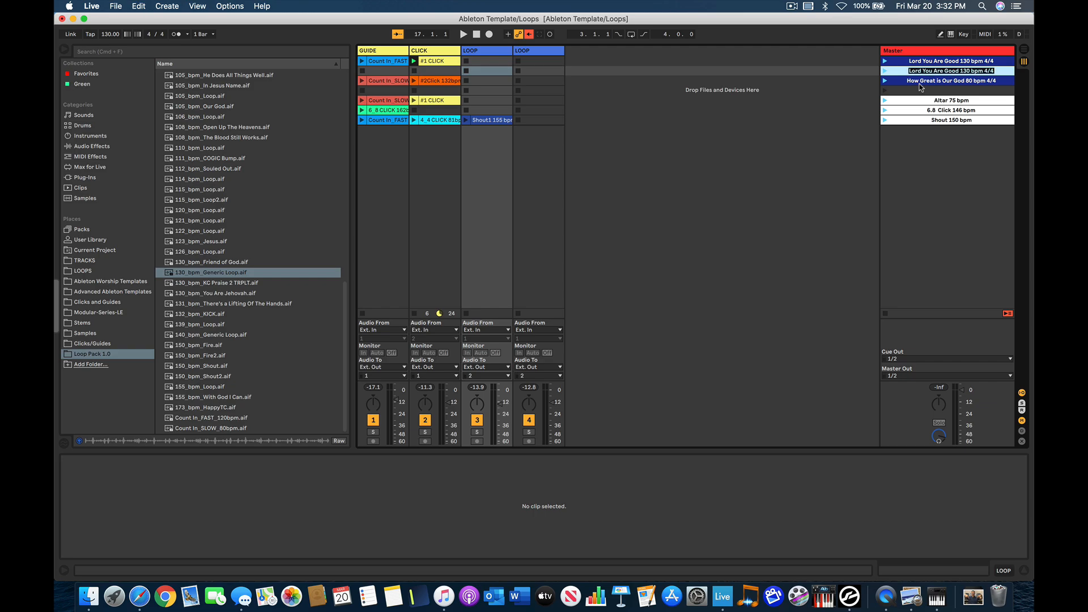
key(Return)
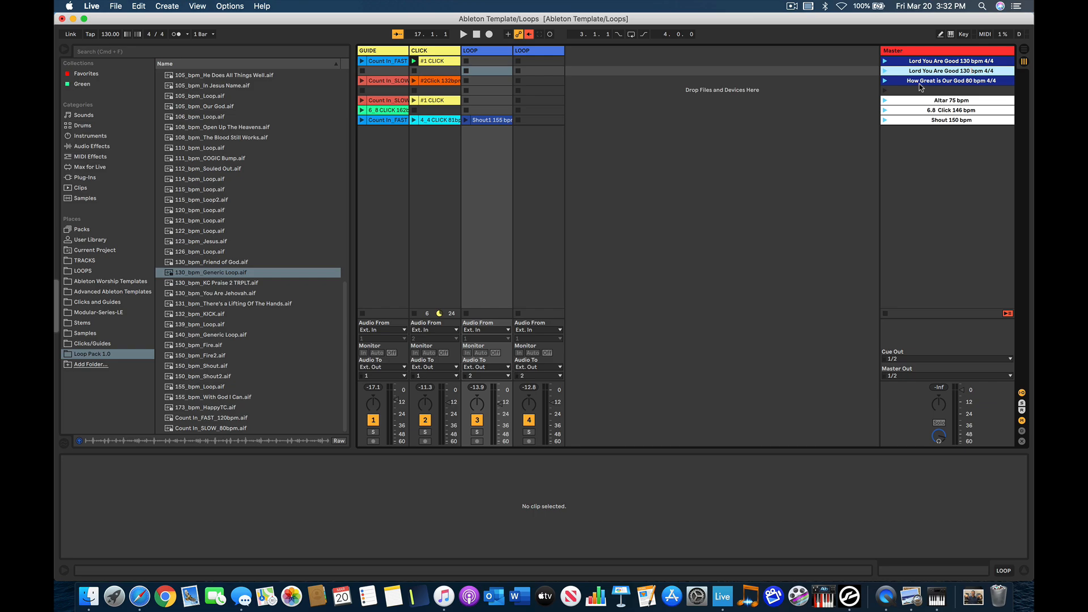
key(BackSpace)
key(BackSpace)
key(BackSpace)
key(BackSpace)
key(BackSpace)
key(BackSpace)
key(BackSpace)
key(BackSpace)
key(BackSpace)
key(BackSpace)
key(BackSpace)
key(BackSpace)
key(BackSpace)
key(BackSpace)
key(BackSpace)
key(BackSpace)
key(BackSpace)
key(BackSpace)
key(BackSpace)
key(BackSpace)
key(BackSpace)
key(BackSpace)
text(107)
click(55, 301)
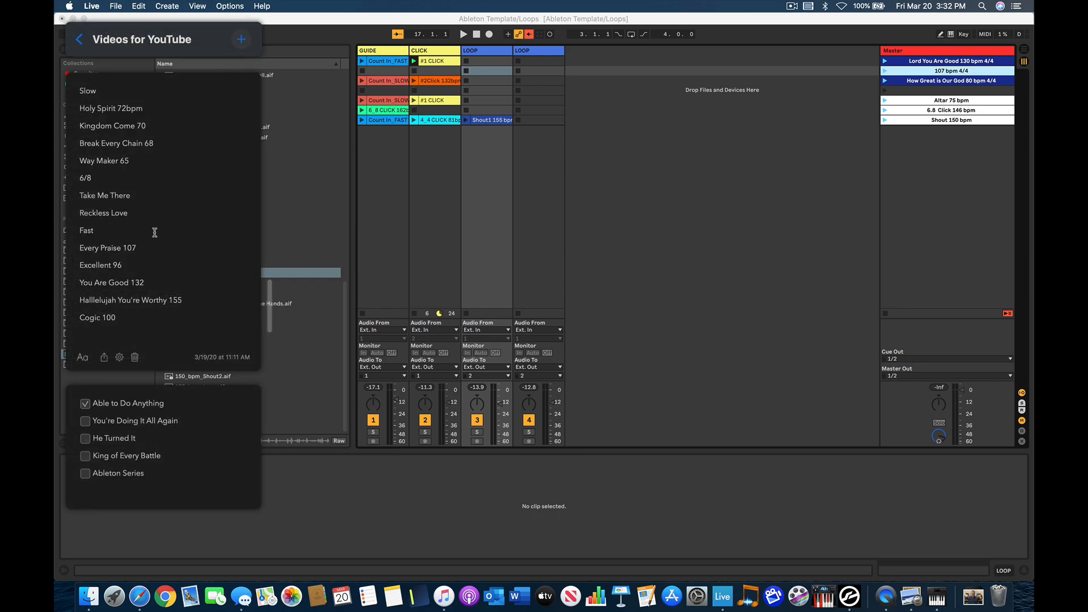
click(442, 226)
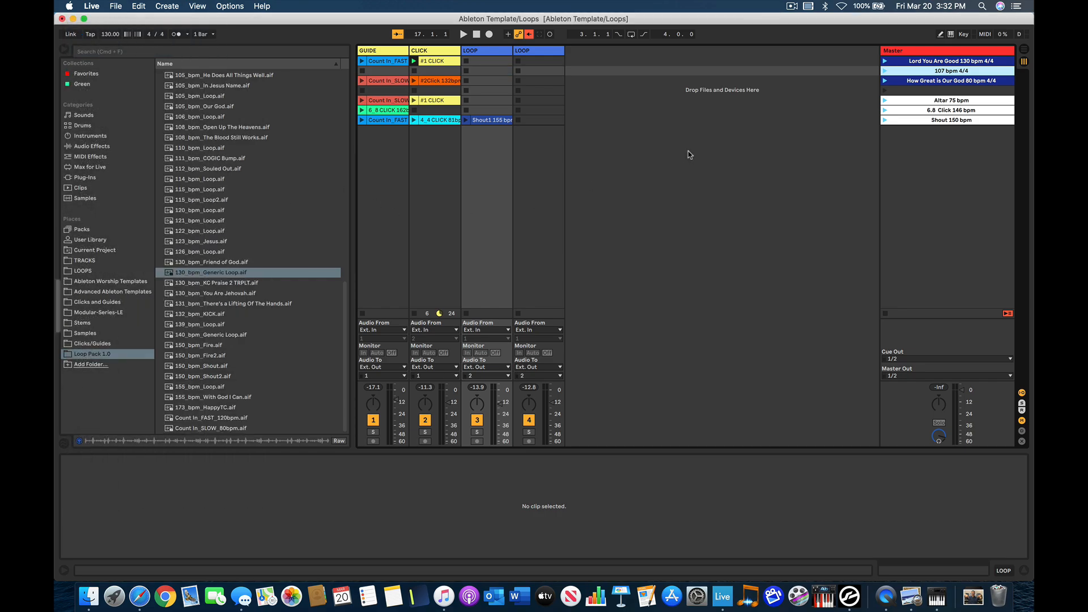
Colour the 107 bpm 4/4 scene dark red and copy the Count In_FAST and #1 CLICK clips from the scene above into it.
right_click(916, 74)
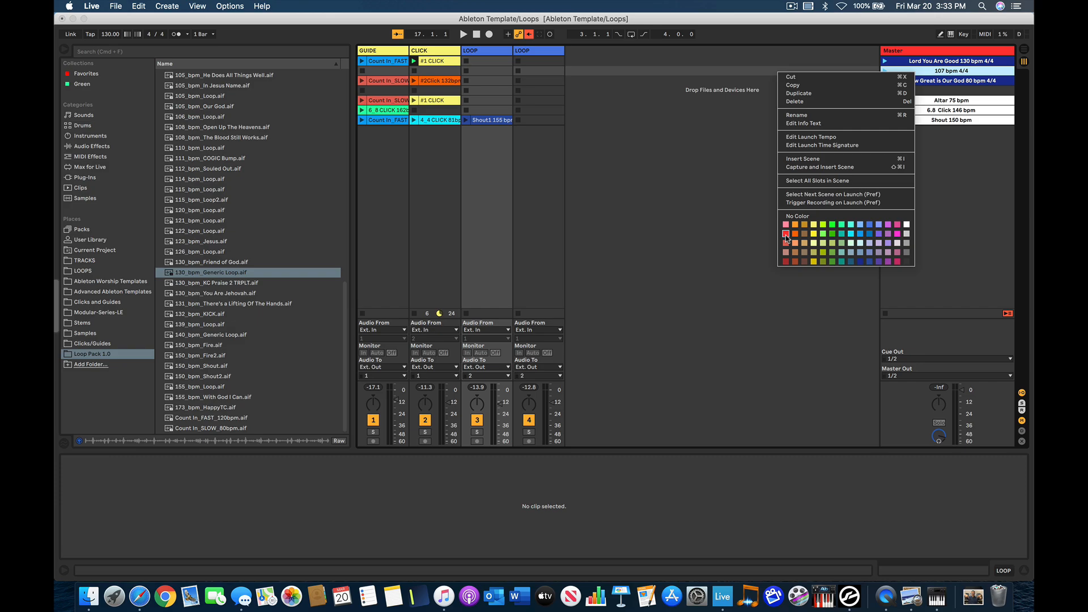
click(786, 262)
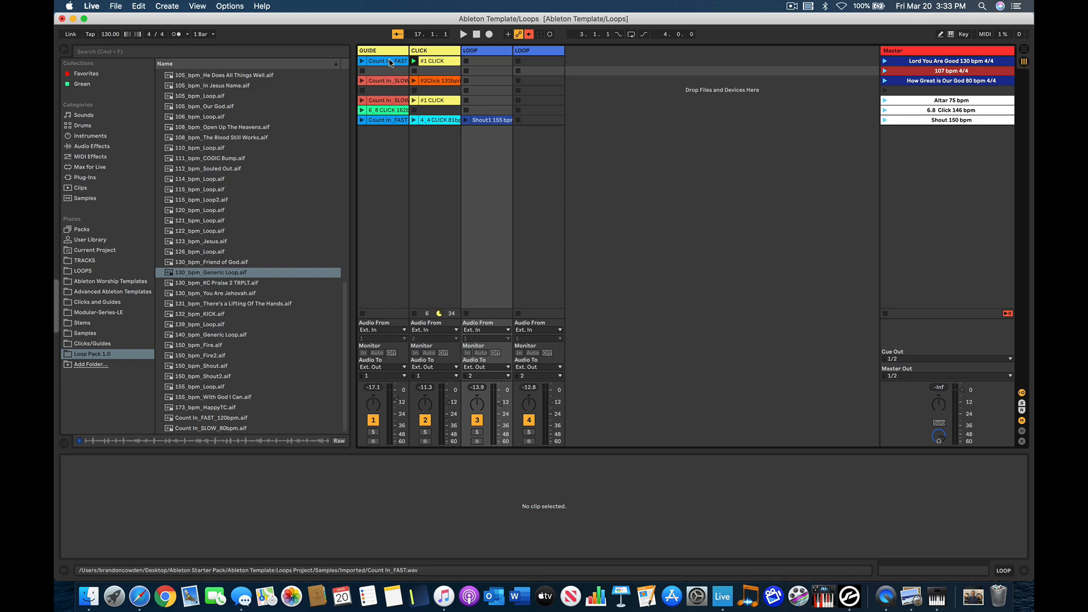
drag(390, 62, 391, 64)
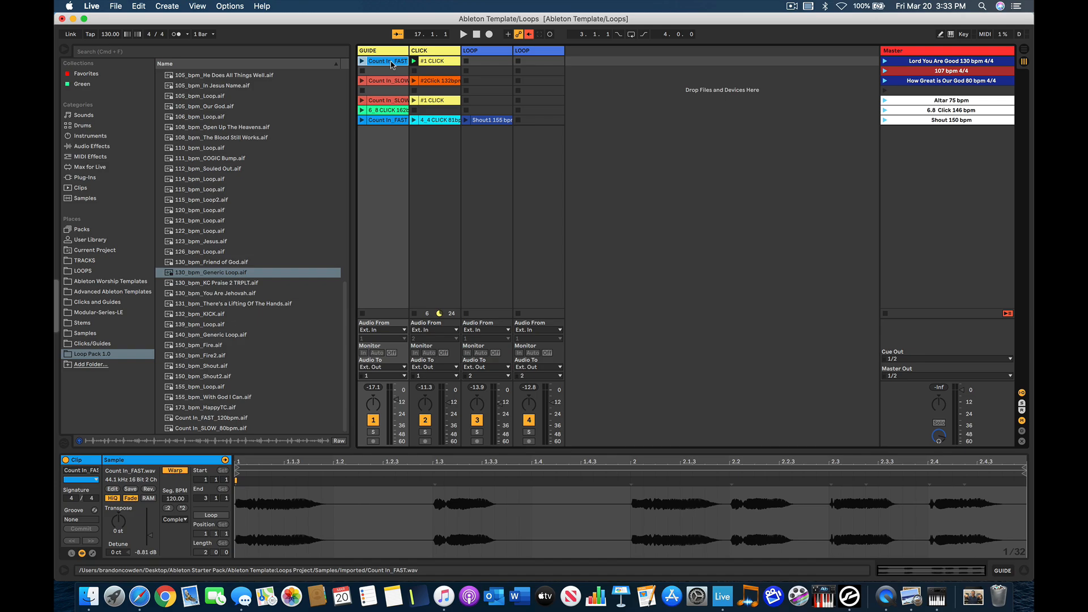
click(391, 72)
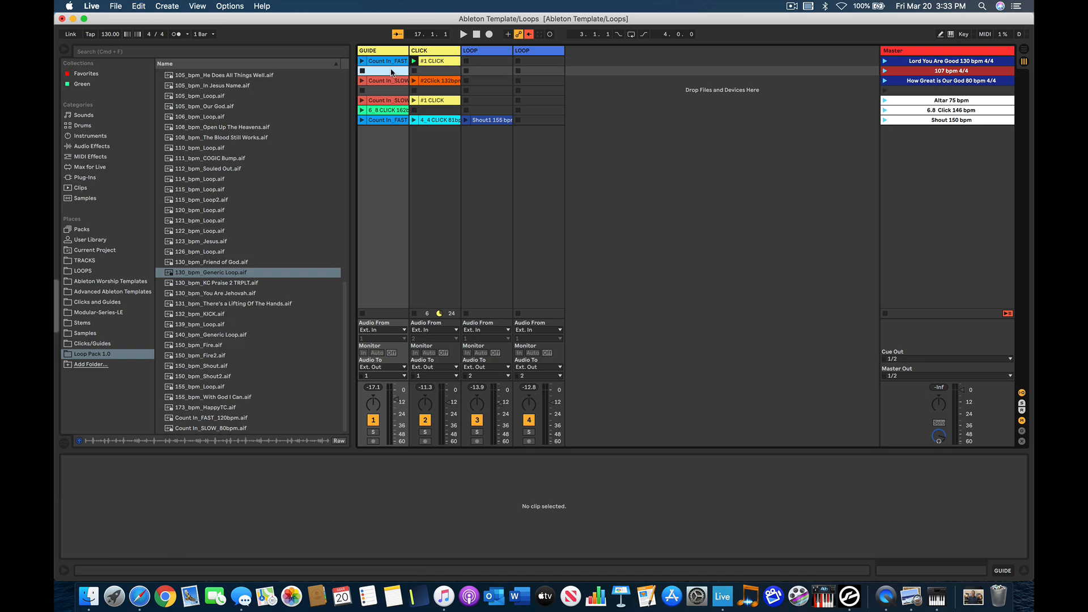
key(super+v)
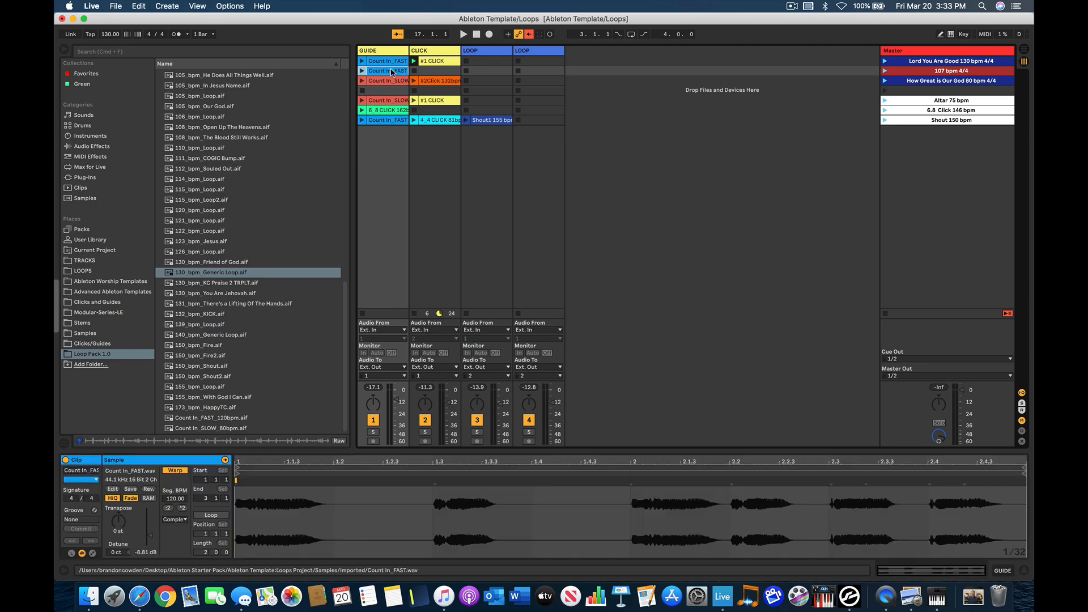
click(434, 62)
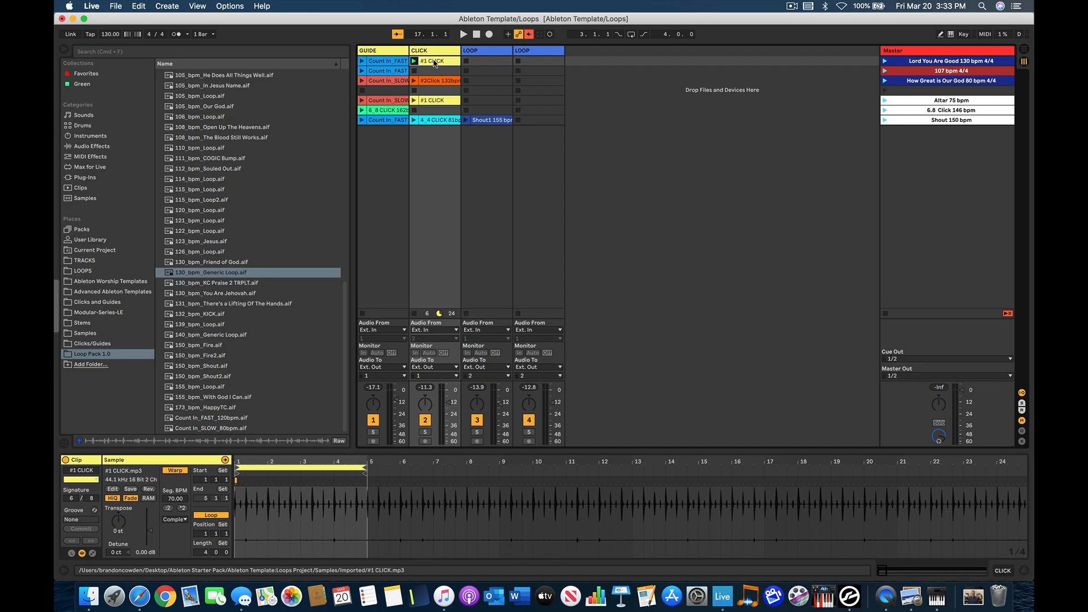
click(434, 71)
key(super+v)
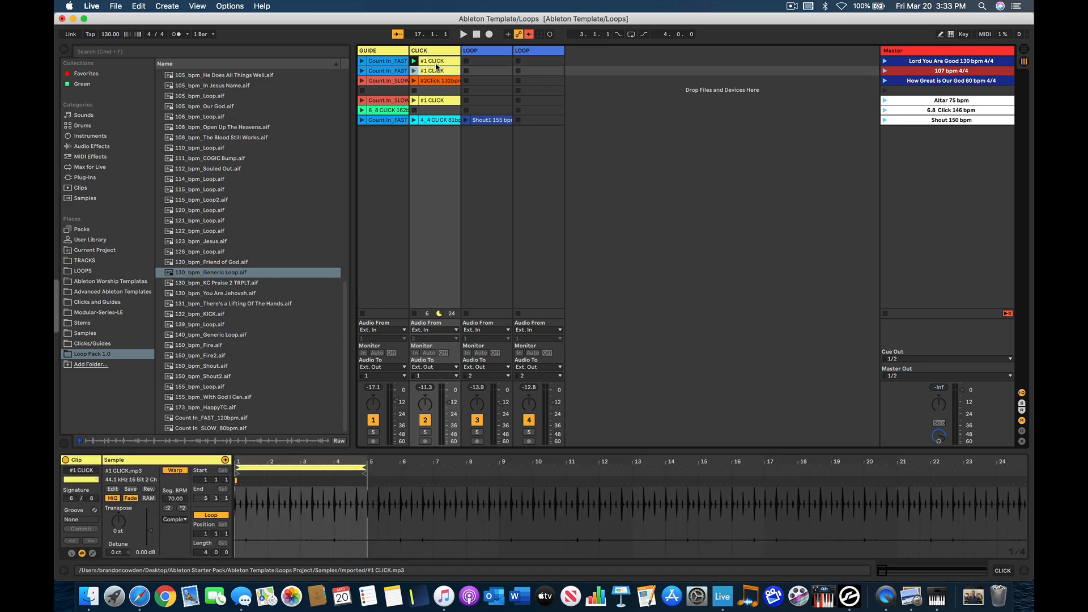
Play the 107 bpm scene, switch to the Lord You Are Good scene to compare the tempos, and stop playback.
click(885, 70)
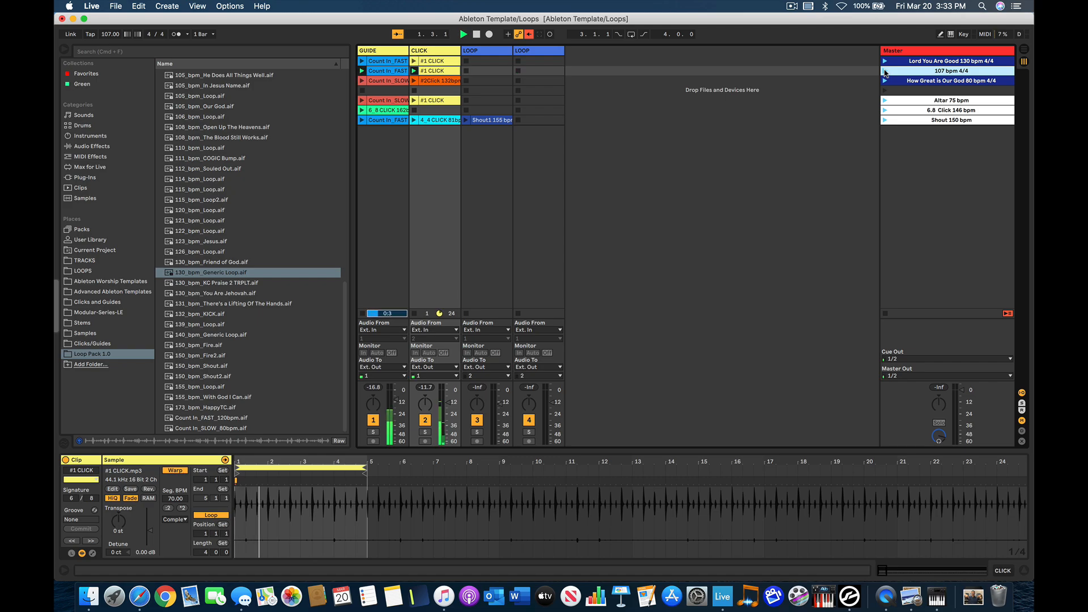
click(885, 62)
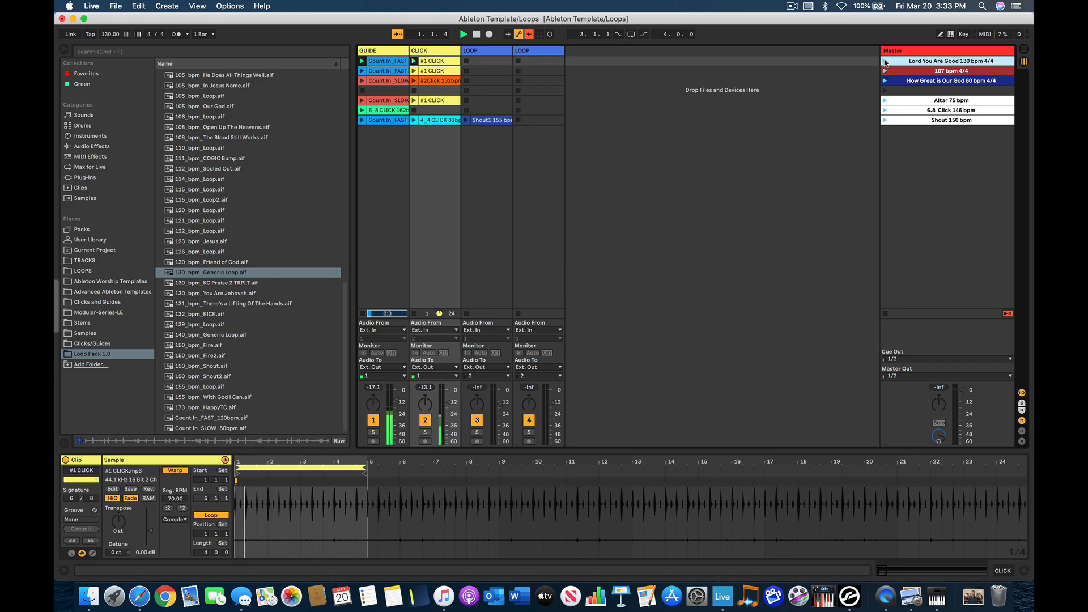
key(space)
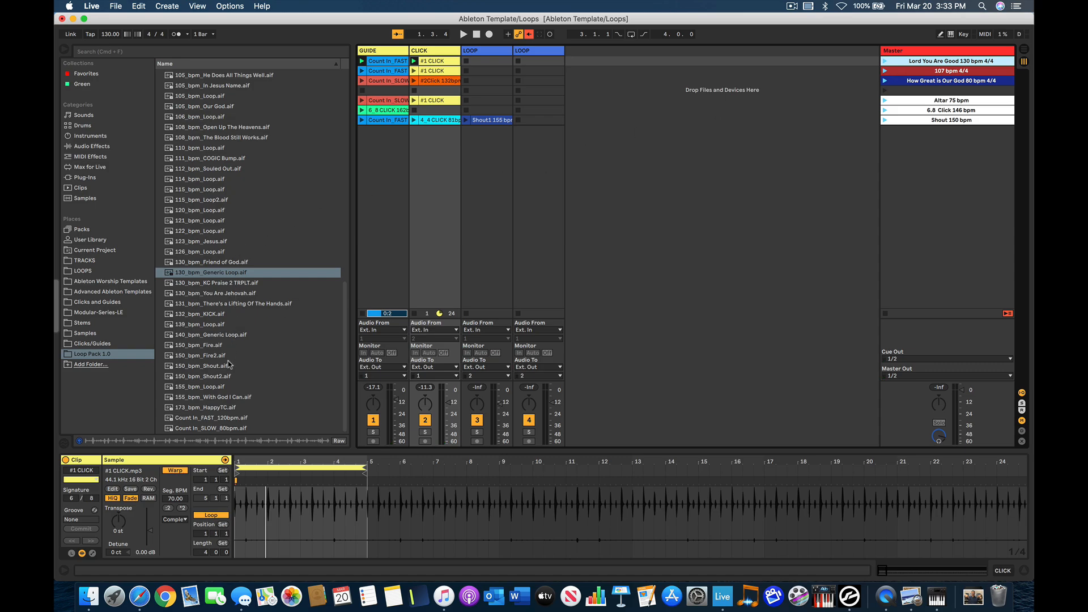
Search Loop Pack 1.0 for "ever" and place 103_bpm_Every Praise.aif on the first LOOP track of the 107 bpm scene.
scroll(229, 364, up, 3)
click(164, 53)
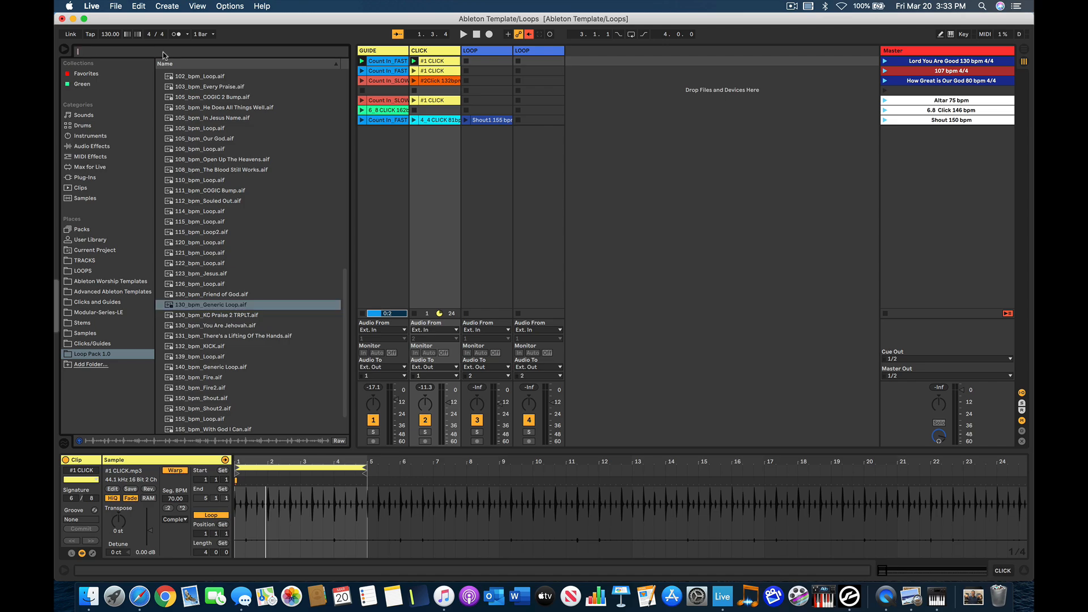
text(ever)
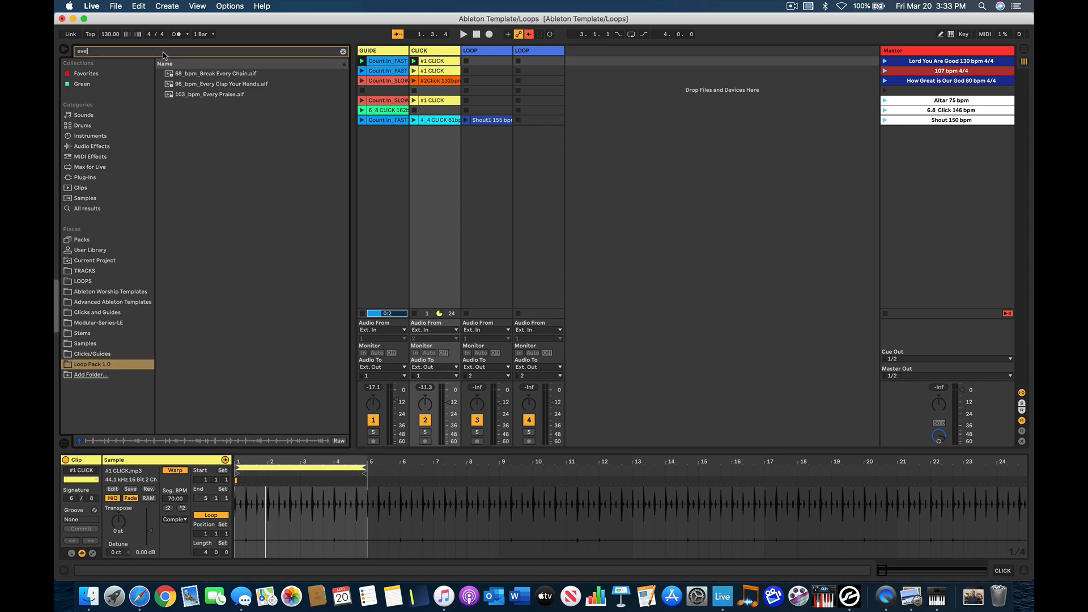
click(216, 95)
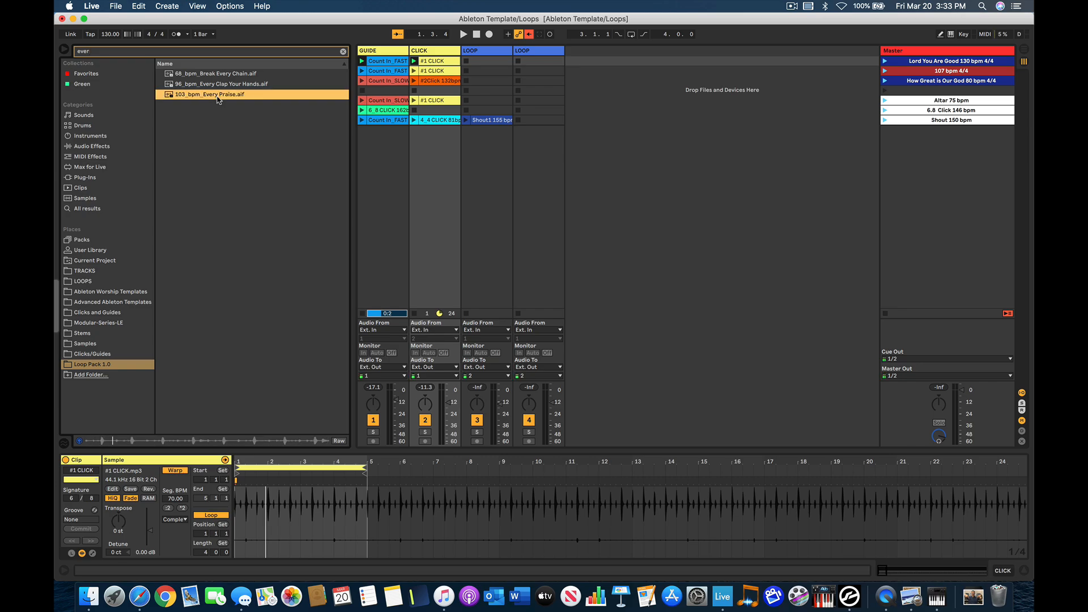
drag(218, 101, 491, 72)
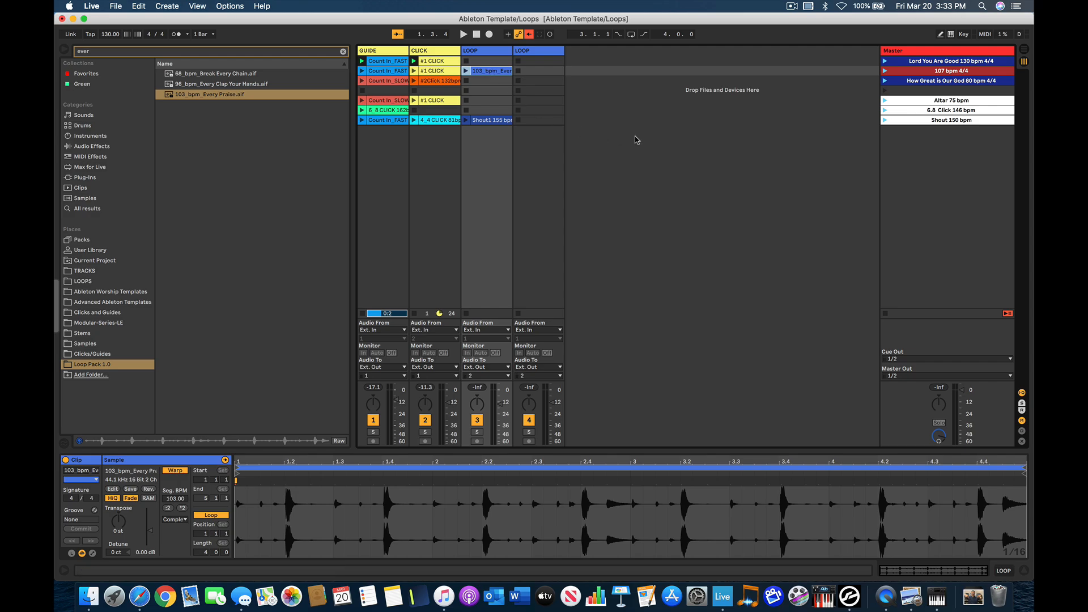
Play the 107 bpm scene twice with the Every Praise loop, inspecting the loop clip between the two playbacks.
click(884, 71)
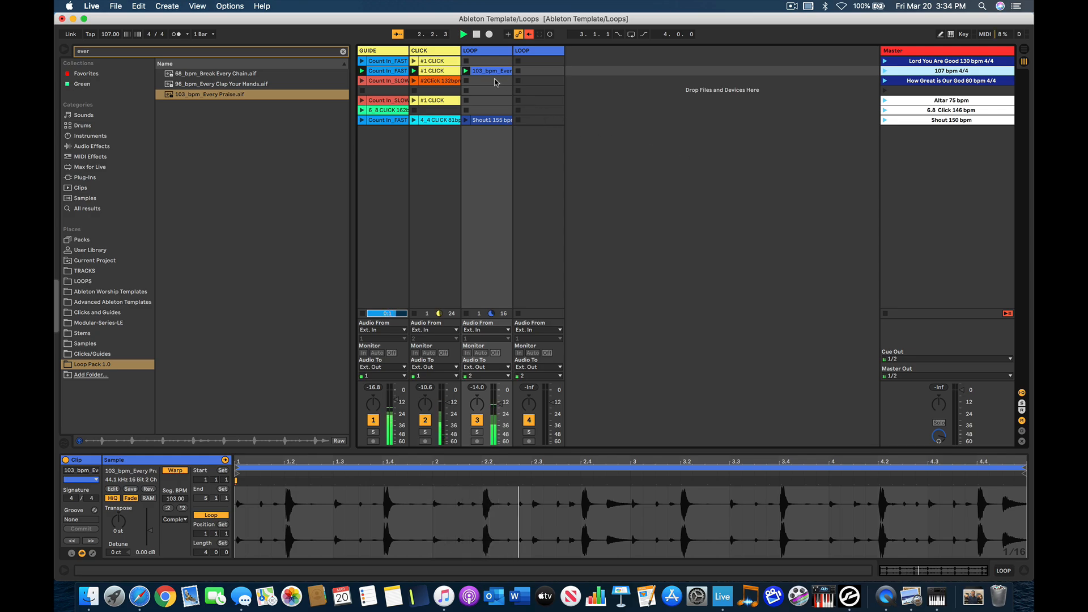
key(space)
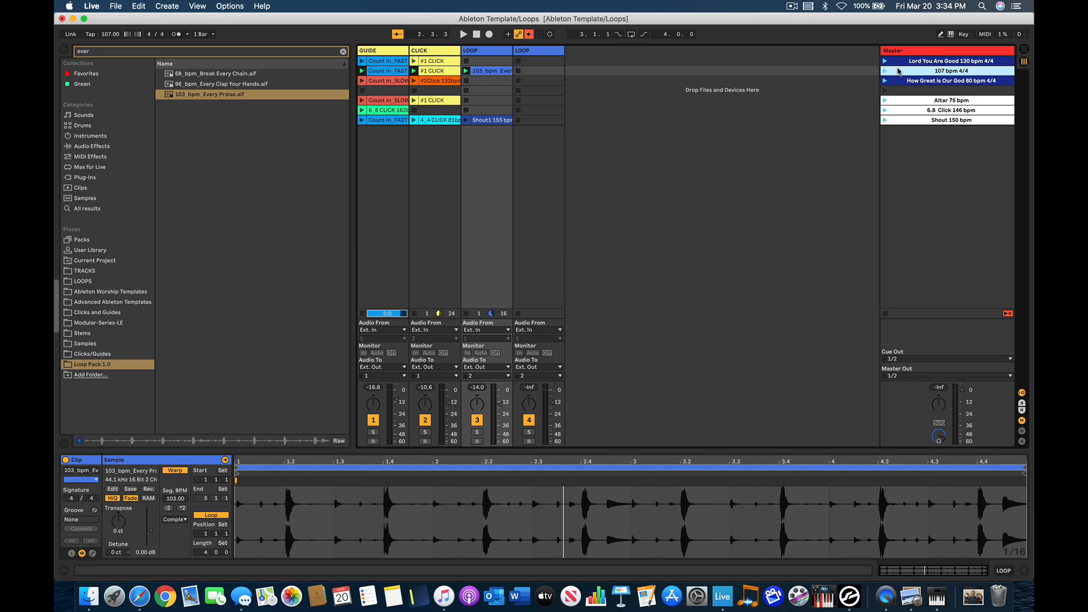
click(499, 74)
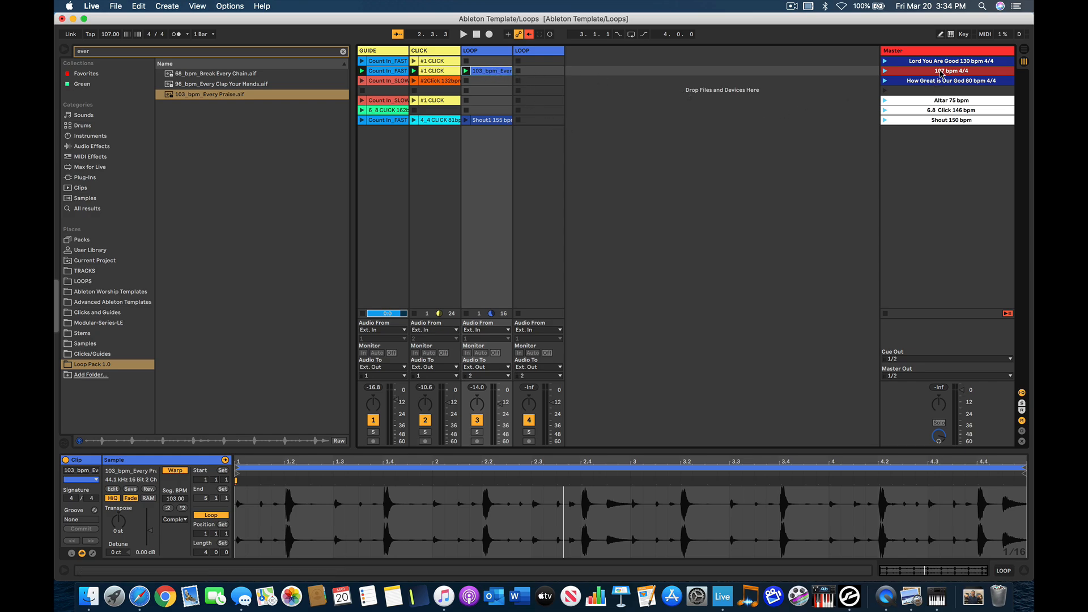
click(885, 71)
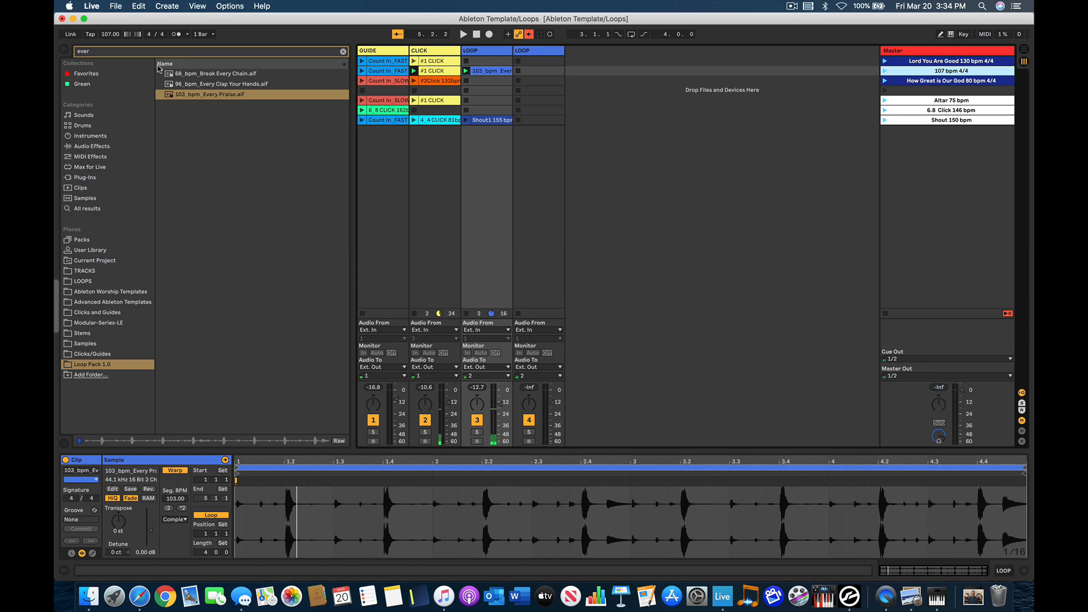
Clear the browser search to review the full loop list, and audition the 107 bpm scene and its Every Praise clip again.
click(343, 51)
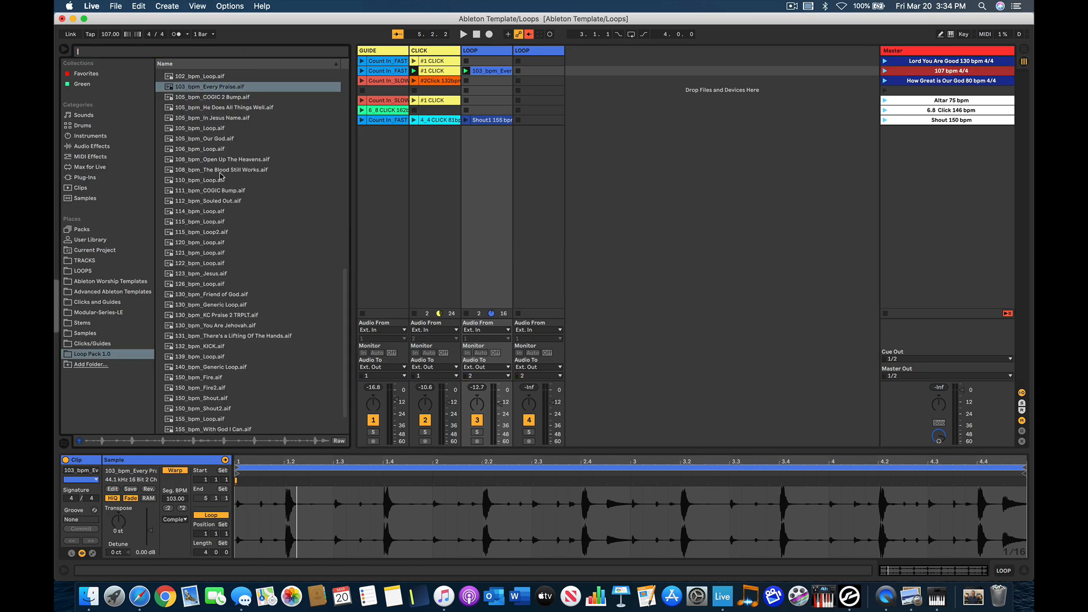
scroll(213, 227, down, 3)
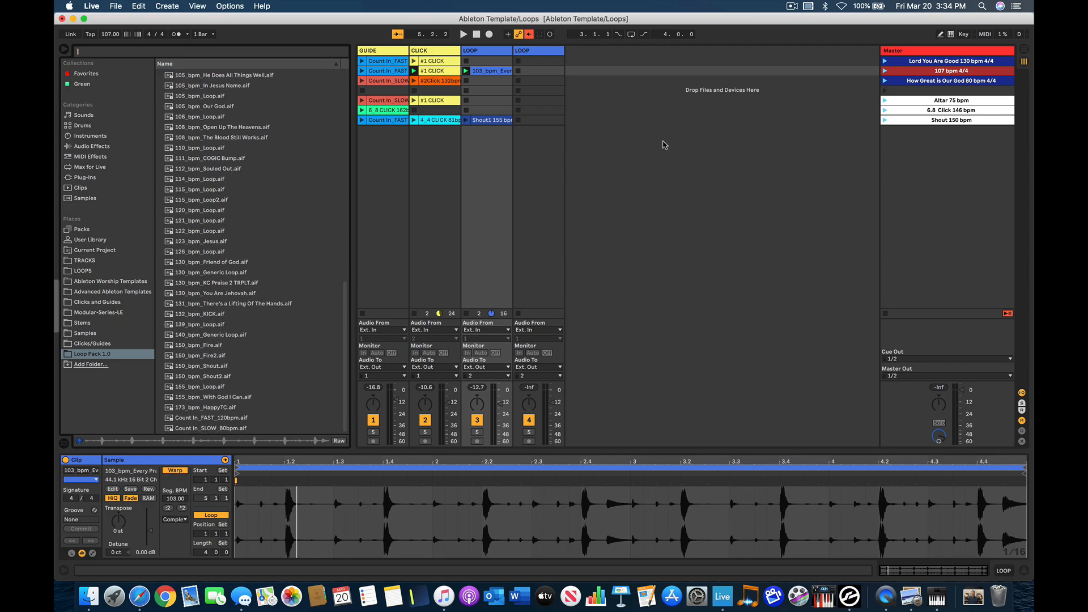
click(885, 72)
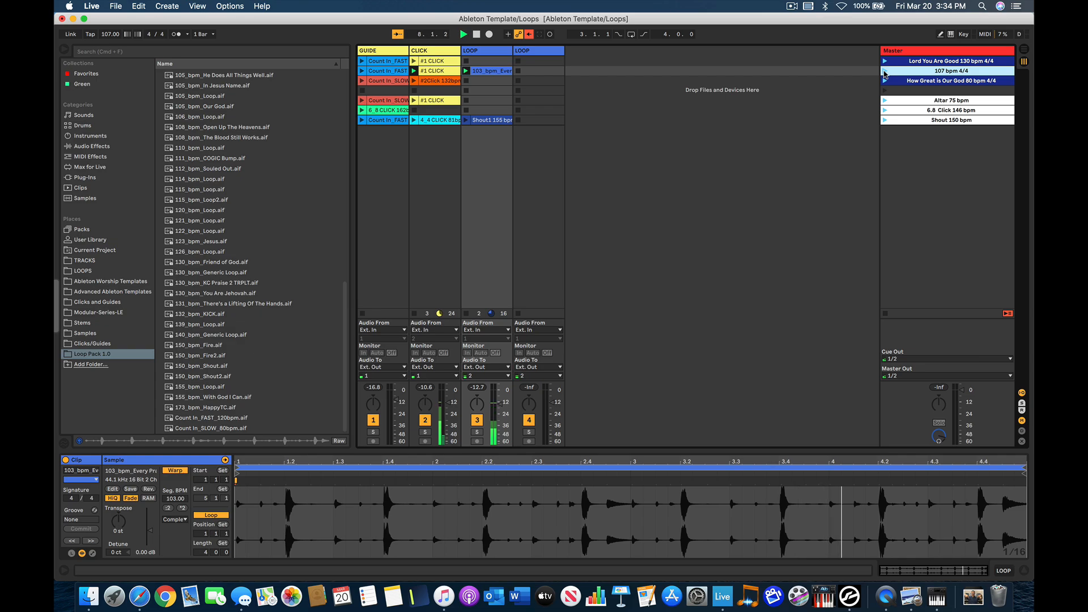
key(space)
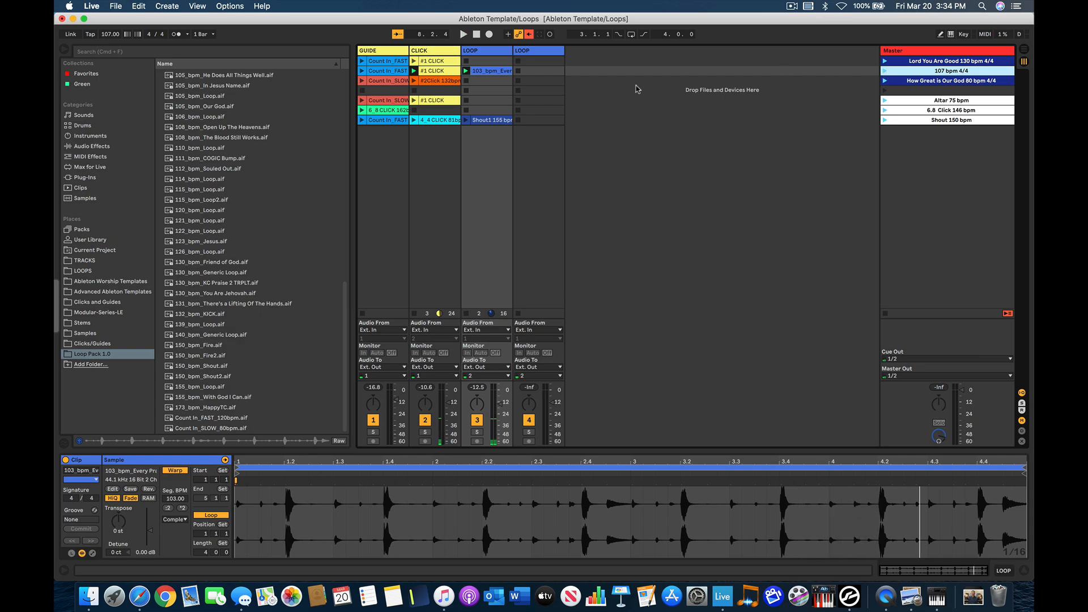
click(497, 72)
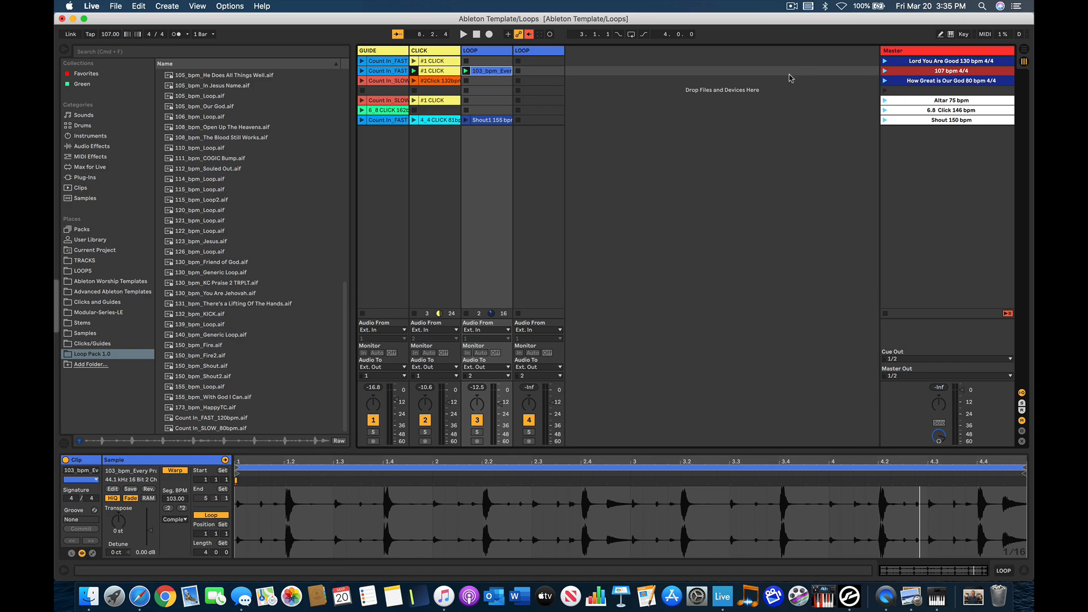
Rename the 107 bpm 4/4 scene as 96 bpm 4/4 for the song Excellent and play it at the new tempo.
mouse_move(54, 290)
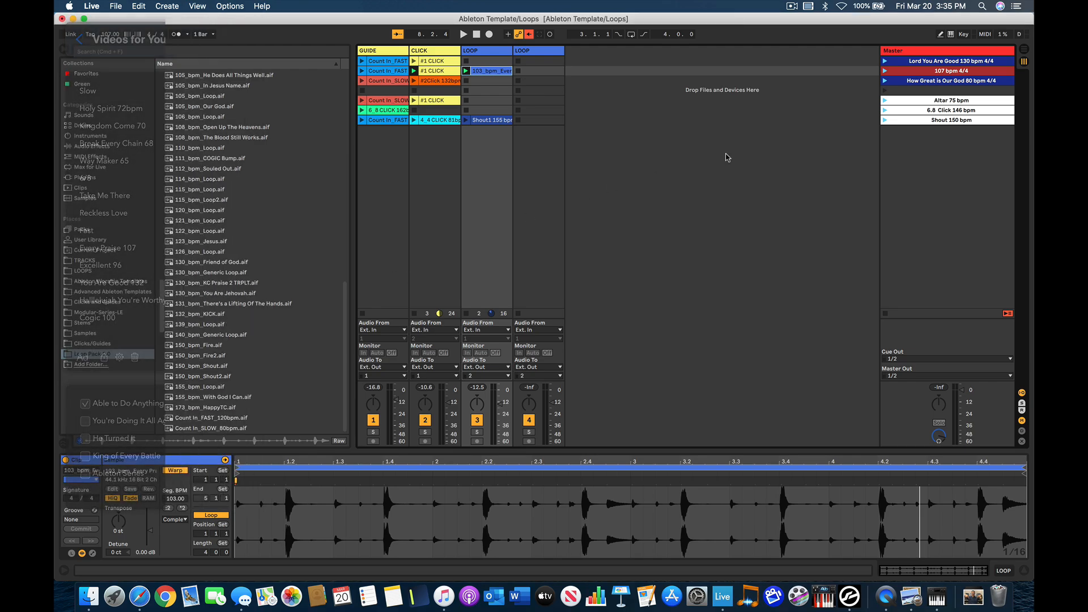
click(911, 80)
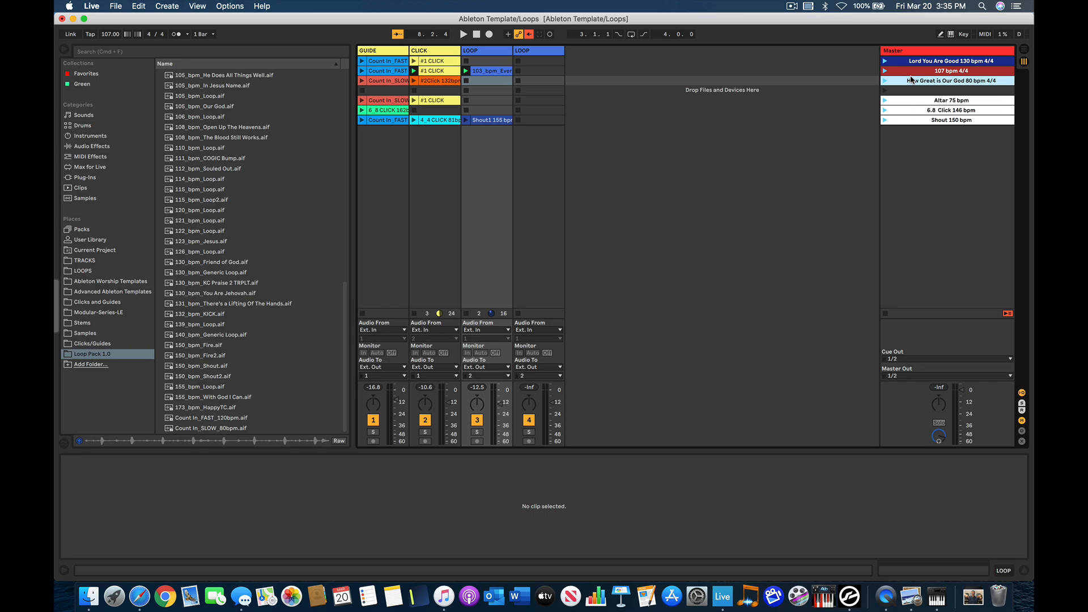
click(925, 72)
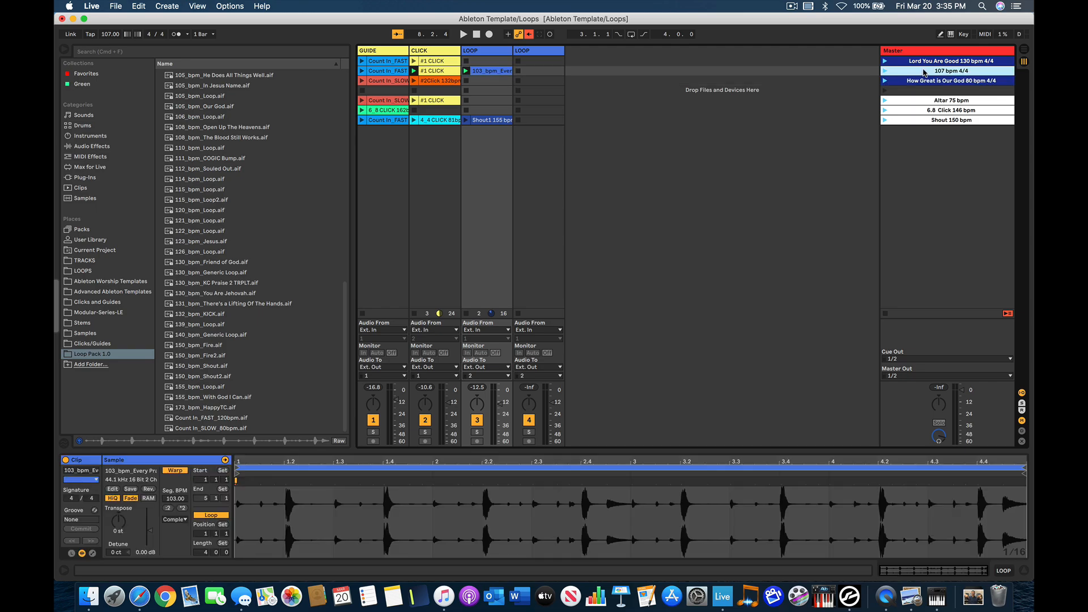
key(super+r)
key(Left)
key(BackSpace)
key(BackSpace)
key(BackSpace)
text(96)
click(885, 71)
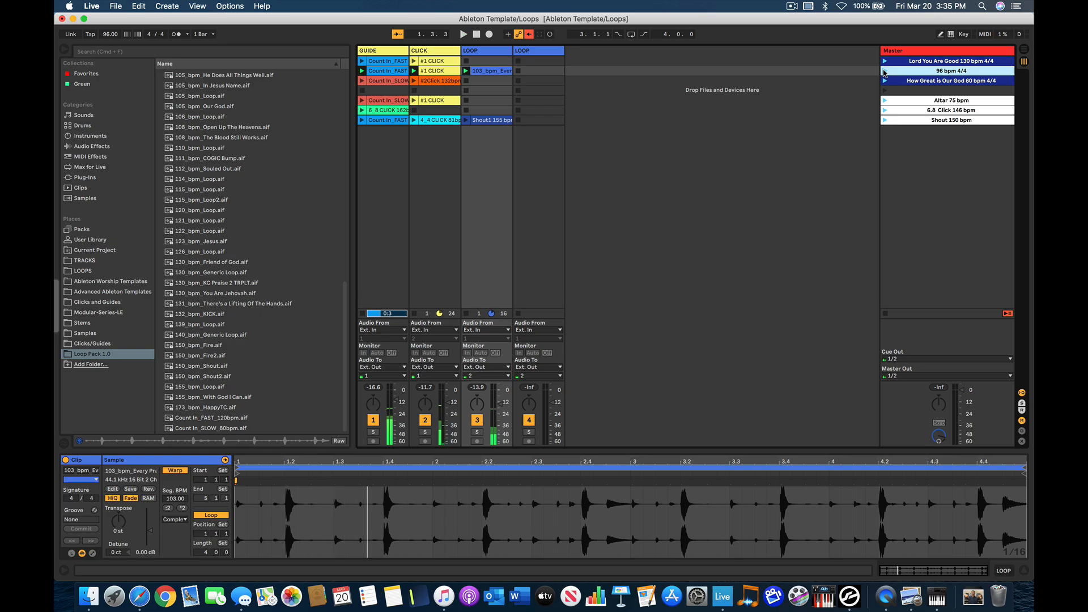
Replace the Every Praise loop in the 96 bpm scene with 96_bpm_Excellent.aif, found by searching the loop pack for "ex".
click(496, 72)
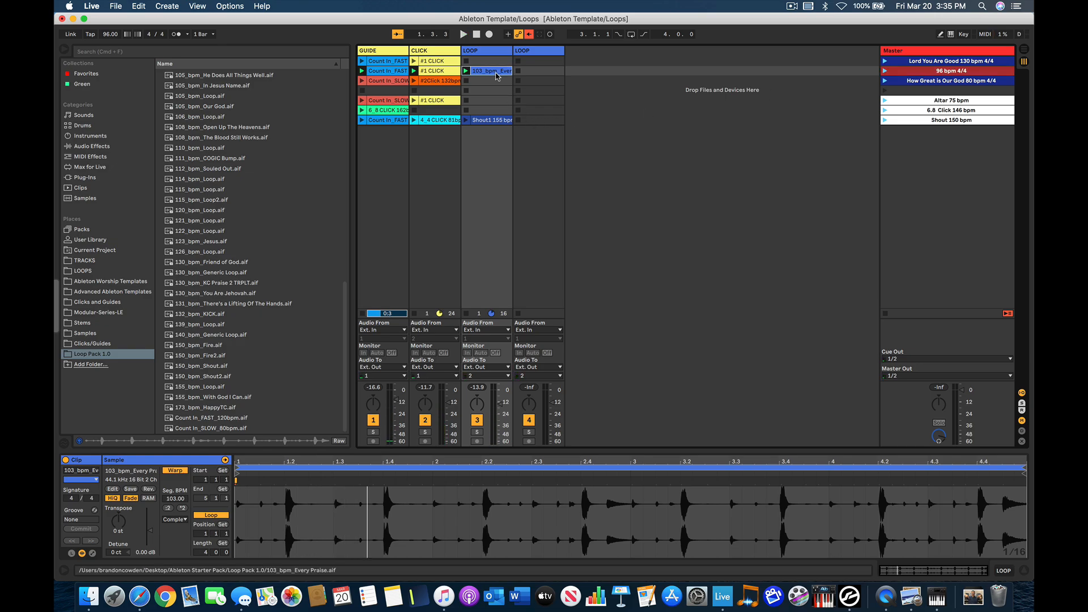
key(Delete)
click(150, 50)
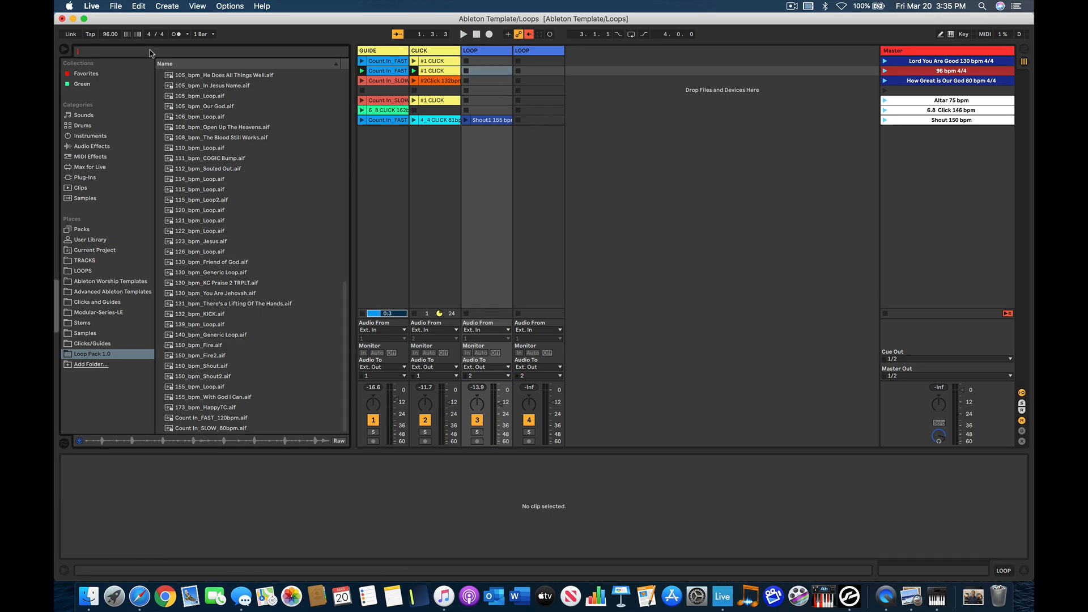
text(ex)
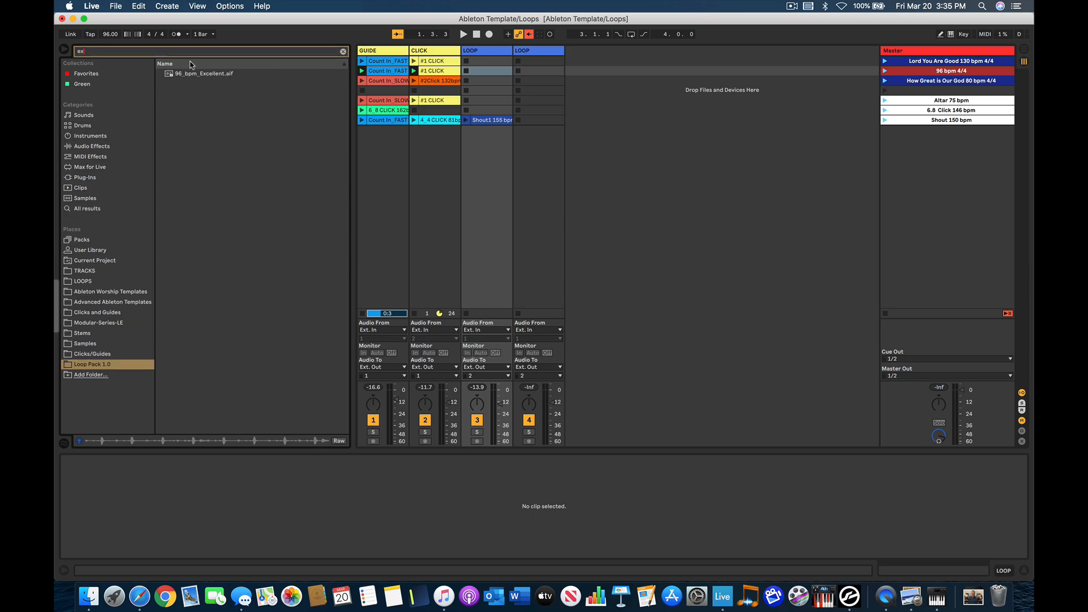
drag(205, 75, 495, 77)
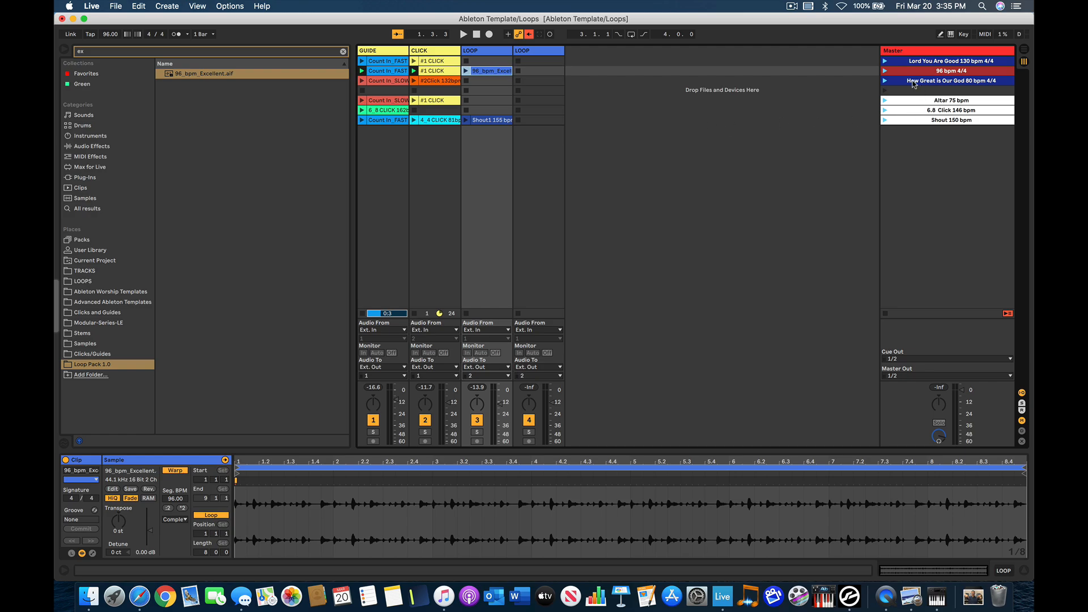
Play the 96 bpm scene with the Excellent loop, stop it, and check the song list in the notes overlay.
click(885, 72)
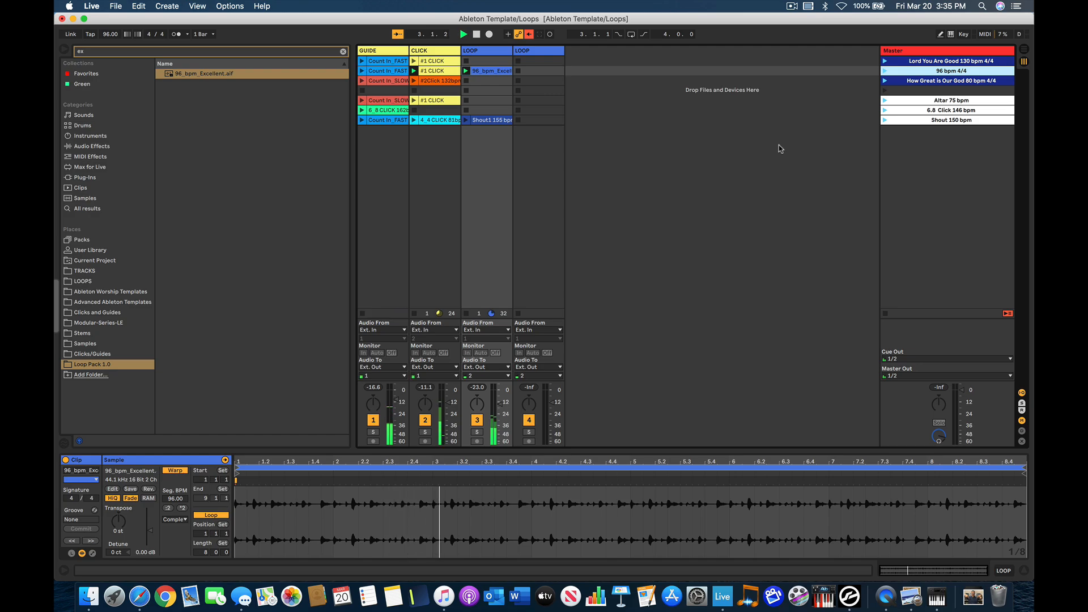
key(space)
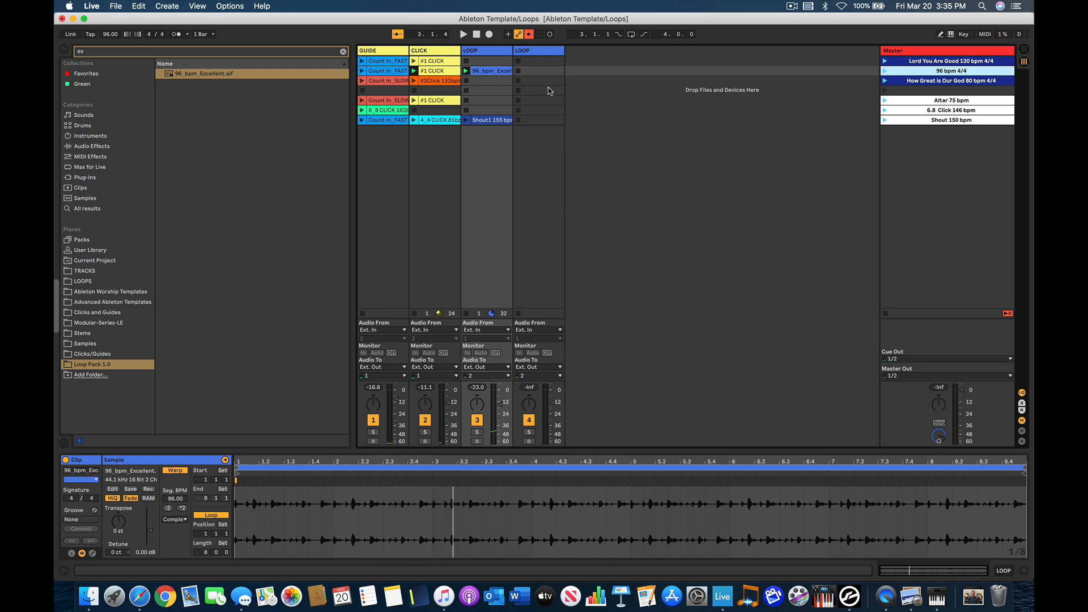
mouse_move(57, 298)
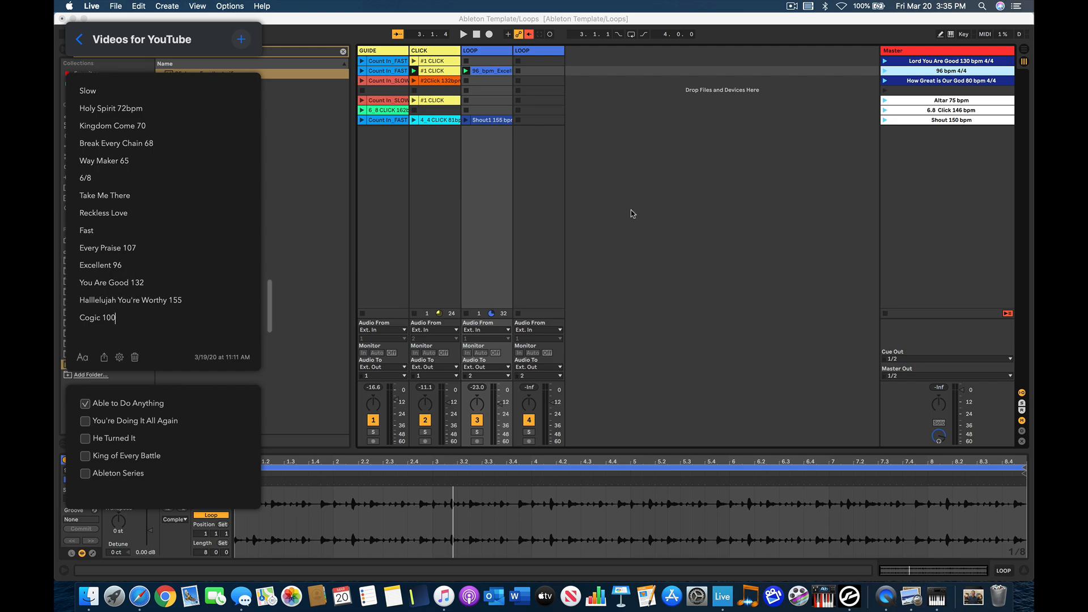
click(662, 202)
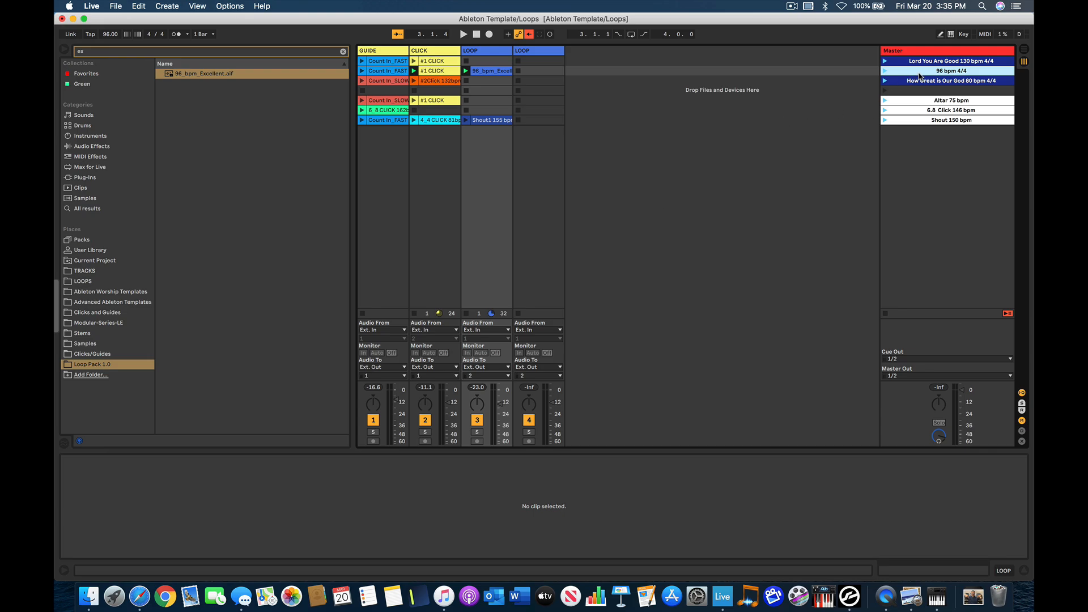
Rename the 96 bpm 4/4 scene as 155 bpm 4/4.
key(super+r)
key(Return)
key(BackSpace)
key(BackSpace)
text(155)
Clear the browser search and audition fast loops from the pack, including 150_bpm_Fire, 150_bpm_Fire2, 150_bpm_Shout, 139_bpm_Loop and 140_bpm_Generic Loop.
click(342, 53)
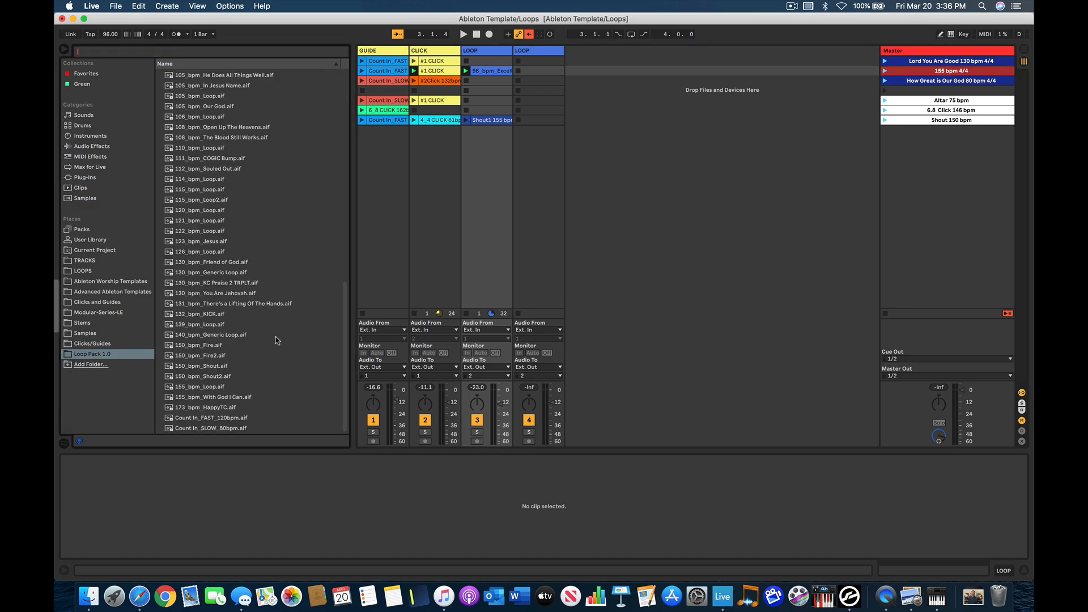
click(198, 347)
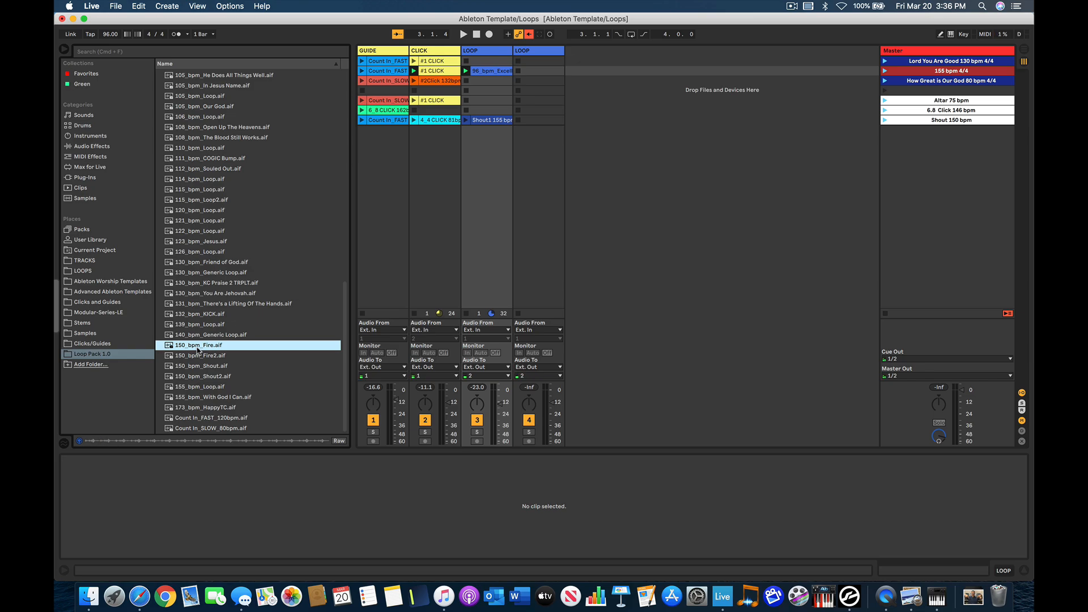
click(200, 356)
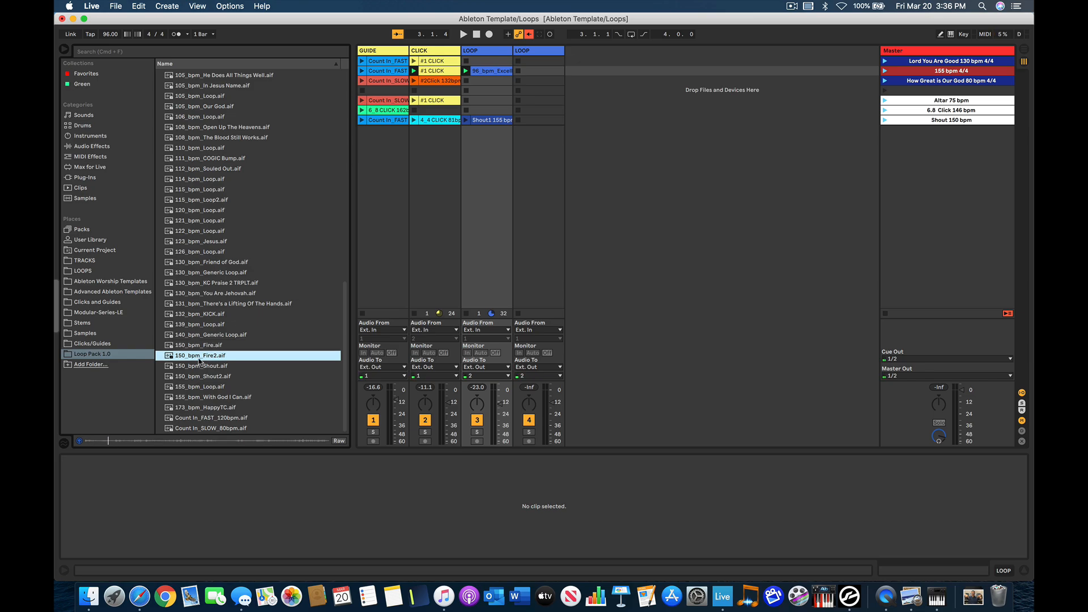
click(200, 367)
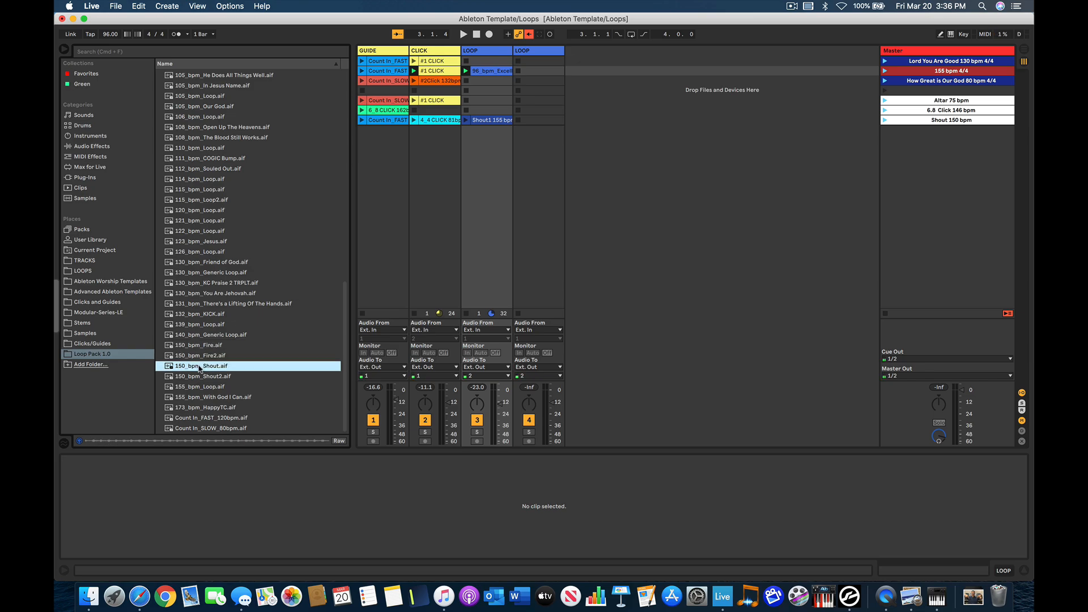
click(214, 327)
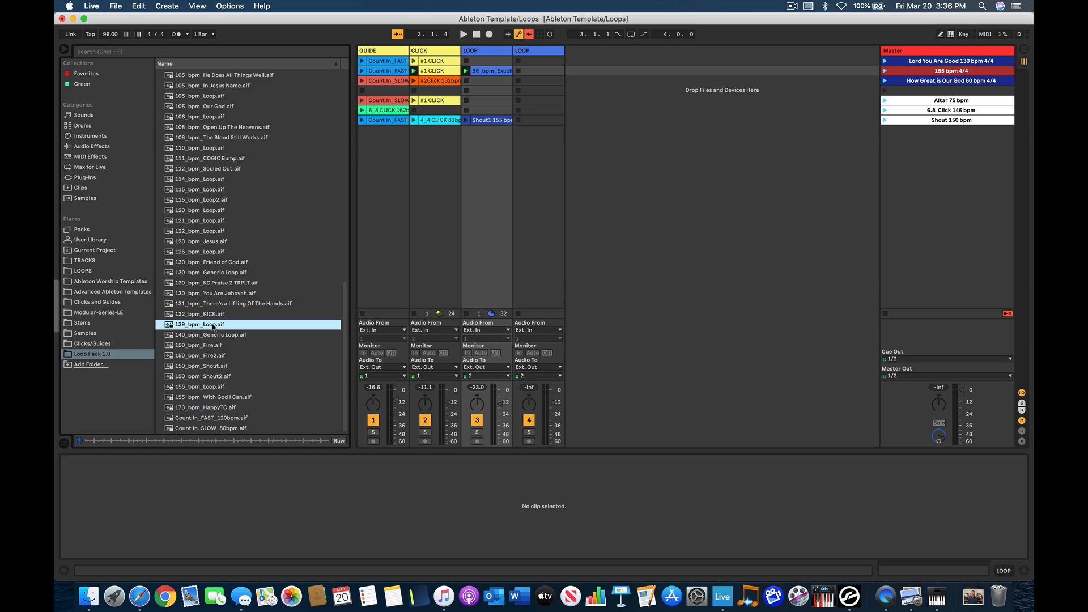
click(210, 337)
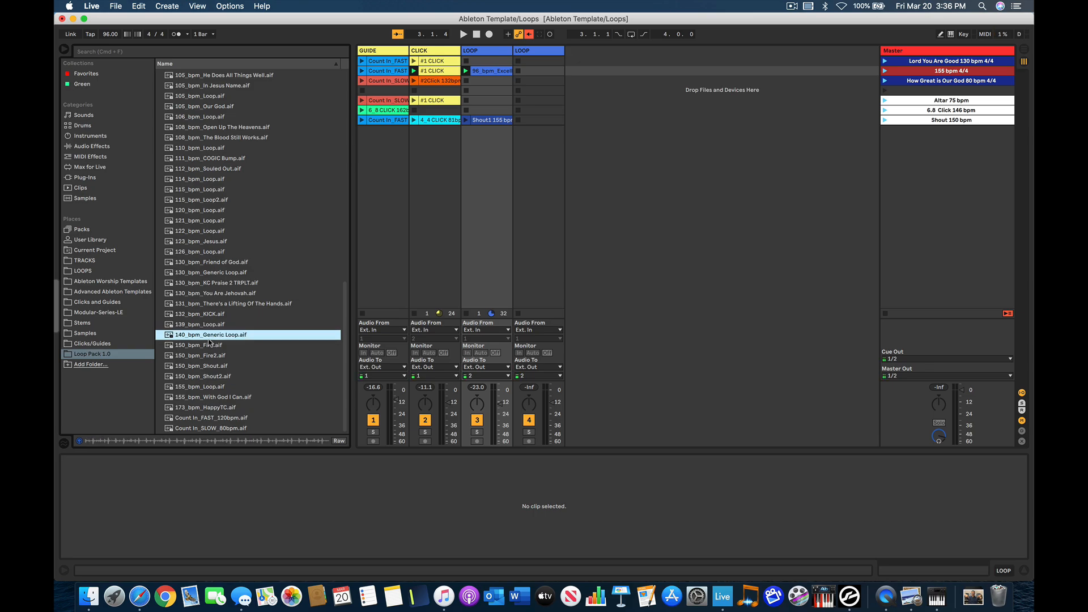
Replace the Excellent loop in the 155 bpm scene with 140_bpm_Generic Loop.aif, then play the scene and stop it.
drag(208, 338, 530, 71)
click(492, 72)
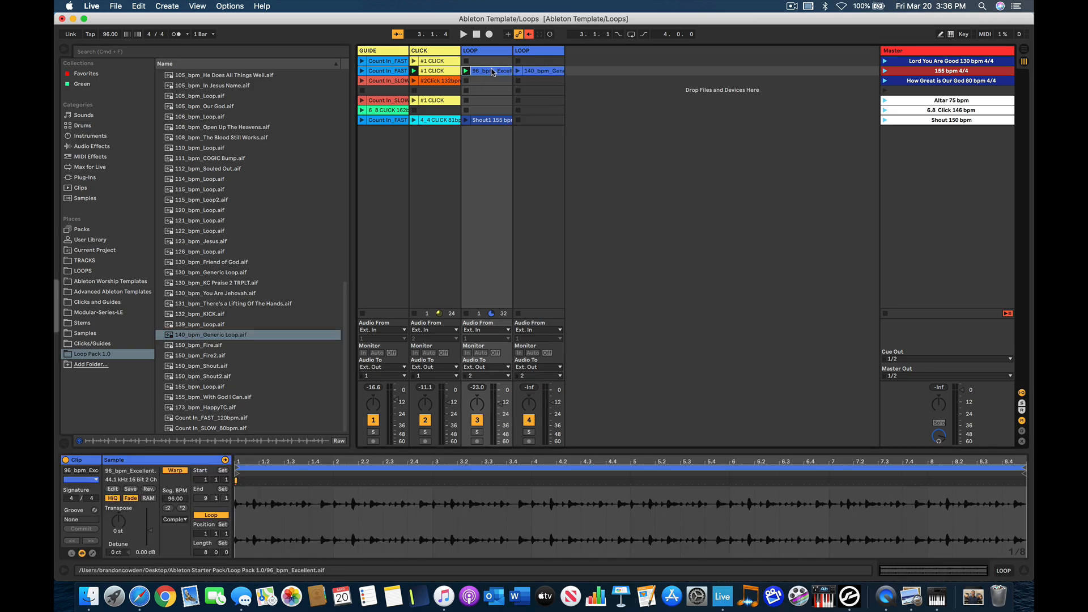
key(Delete)
click(514, 72)
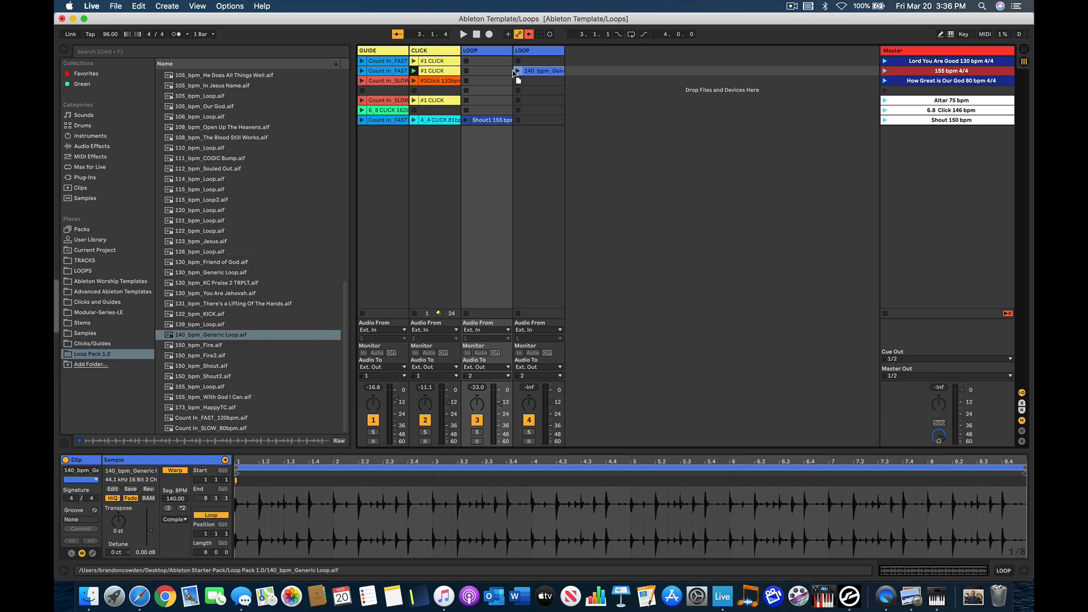
drag(514, 72, 488, 71)
click(885, 71)
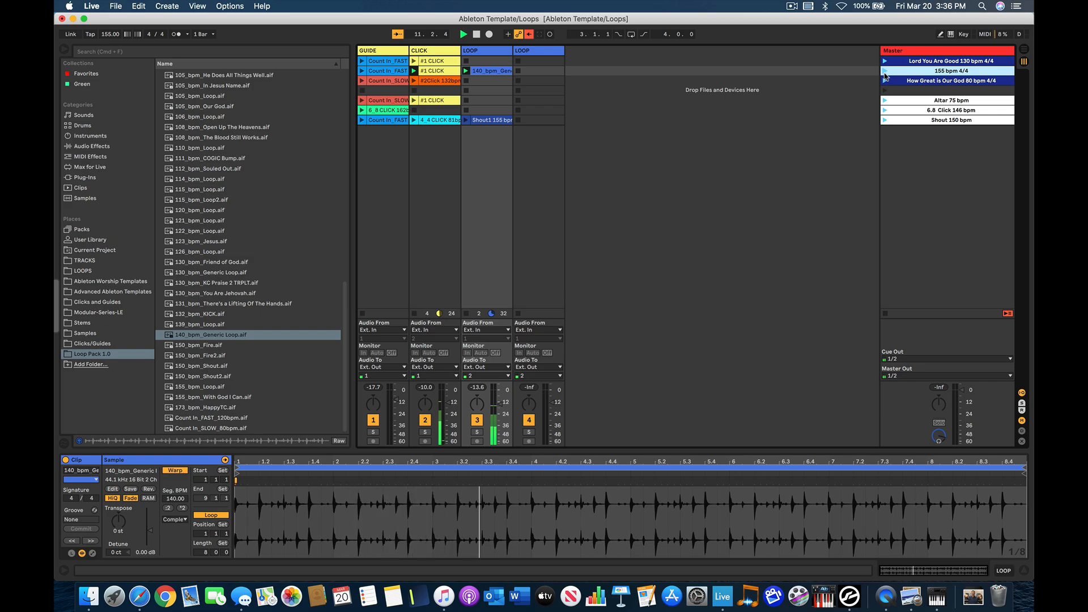
key(space)
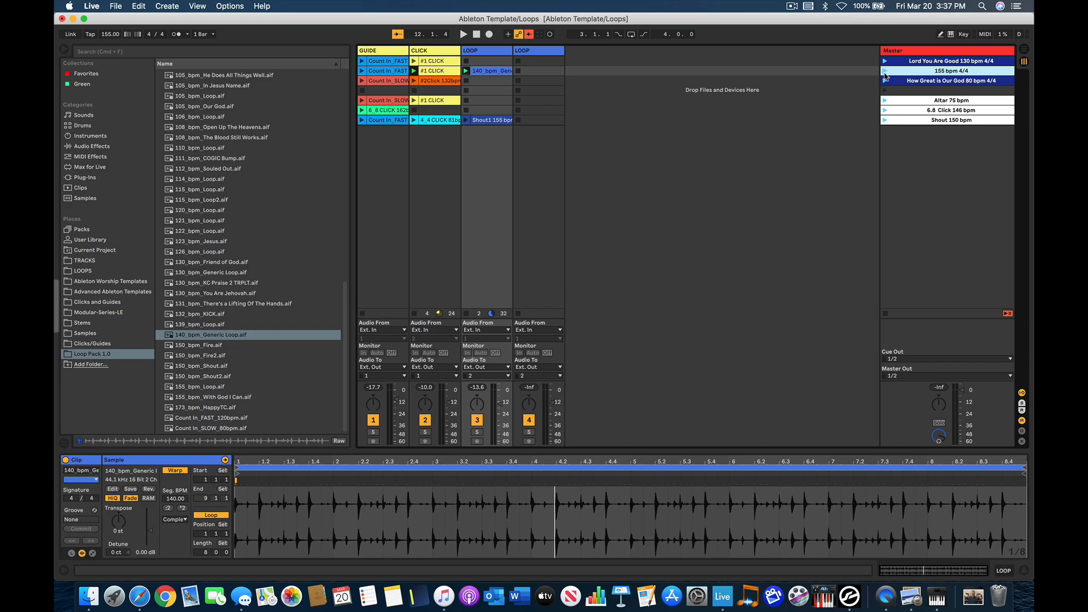
Delete the generic loop clip and the 155 bpm 4/4 scene.
click(492, 72)
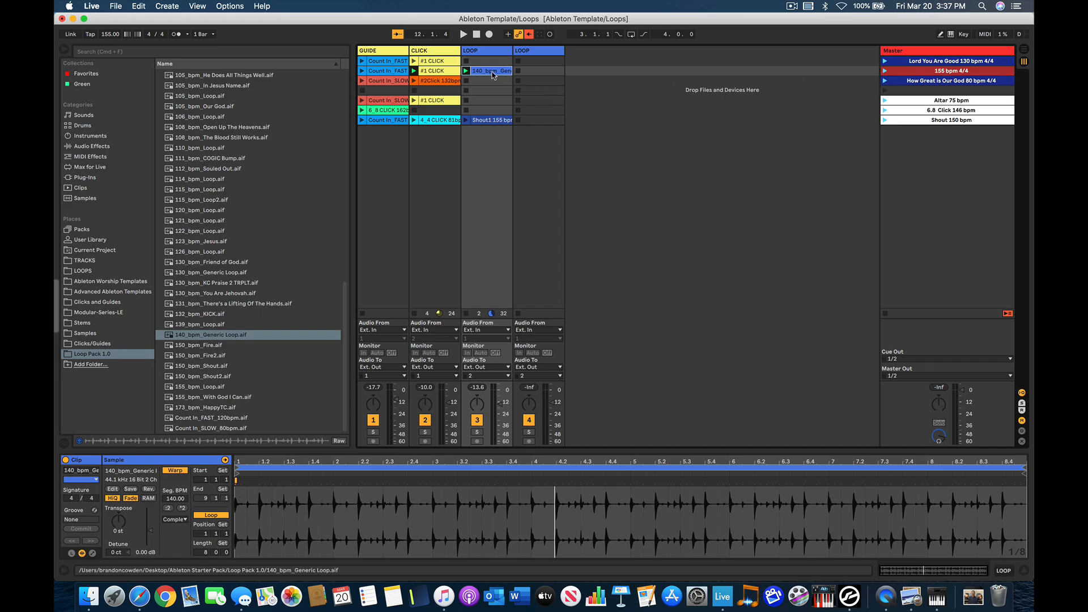
key(Delete)
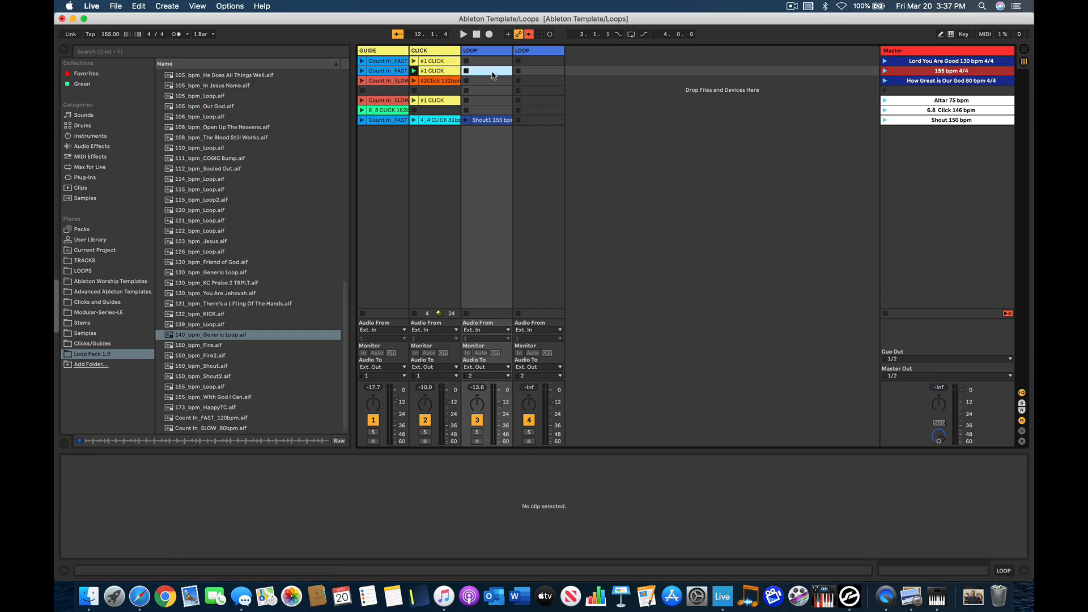
click(927, 71)
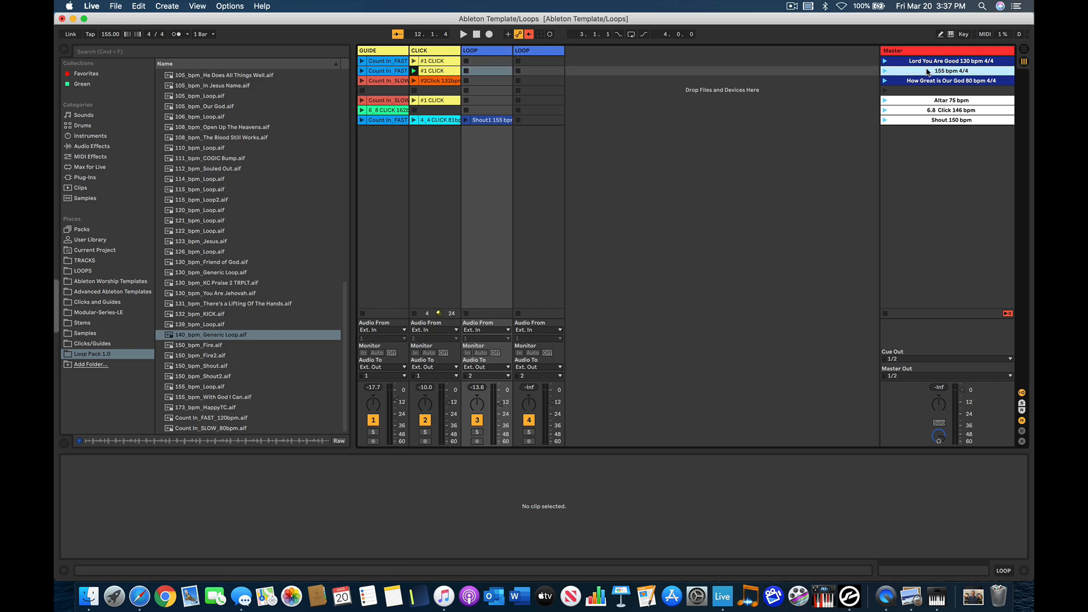
key(Delete)
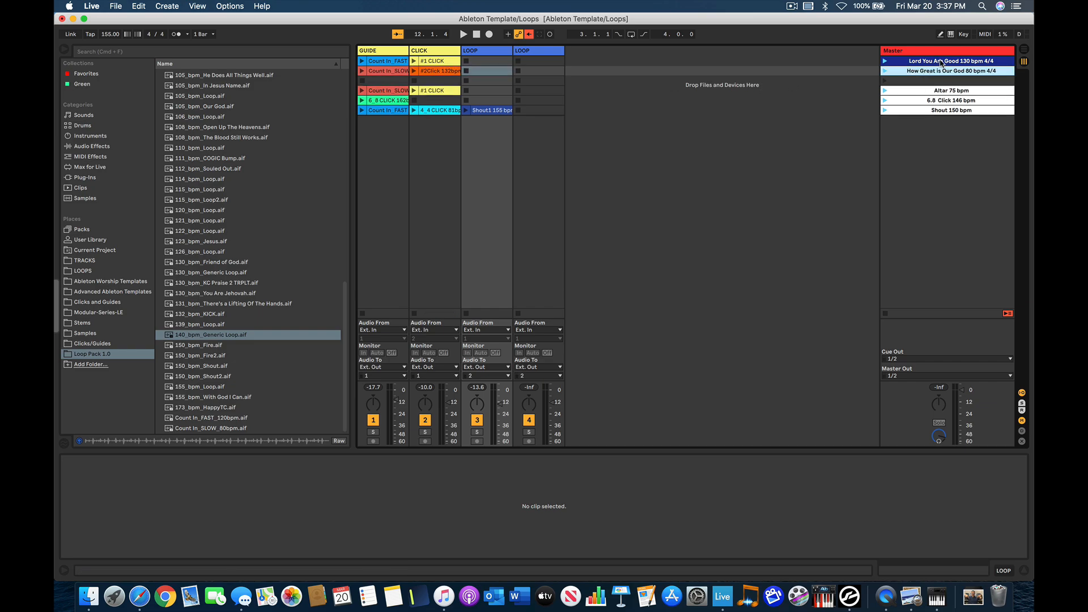
Insert seven new scenes below the Lord You Are Good 130 bpm scene.
click(941, 63)
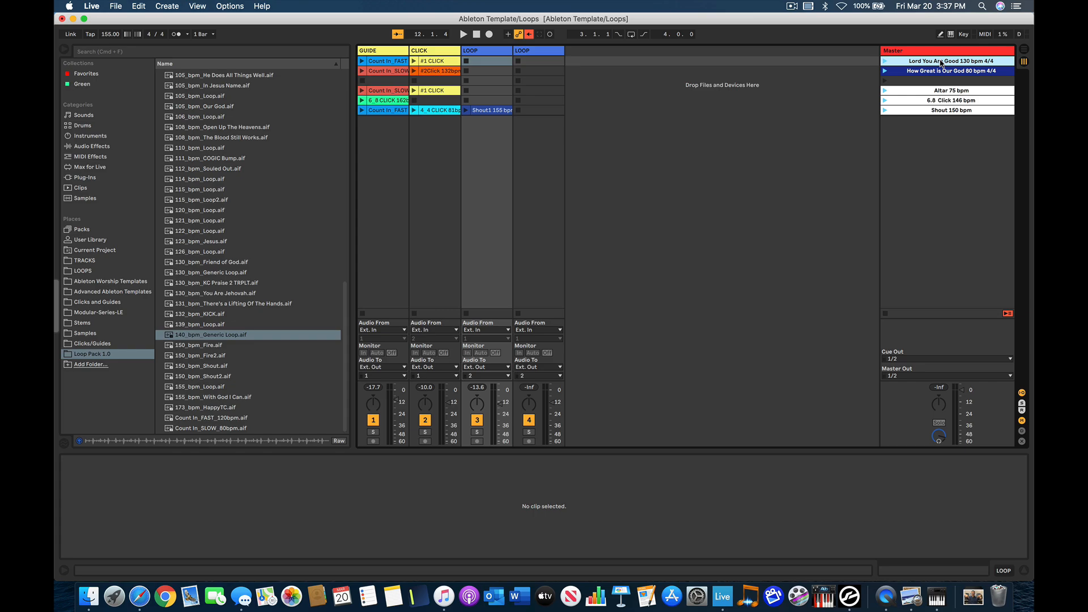
key(super+shift+i)
key(super+shift+i)
key(super+shift+i)
key(super+shift+i)
key(super+shift+i)
key(super+shift+i)
key(super+shift+i)
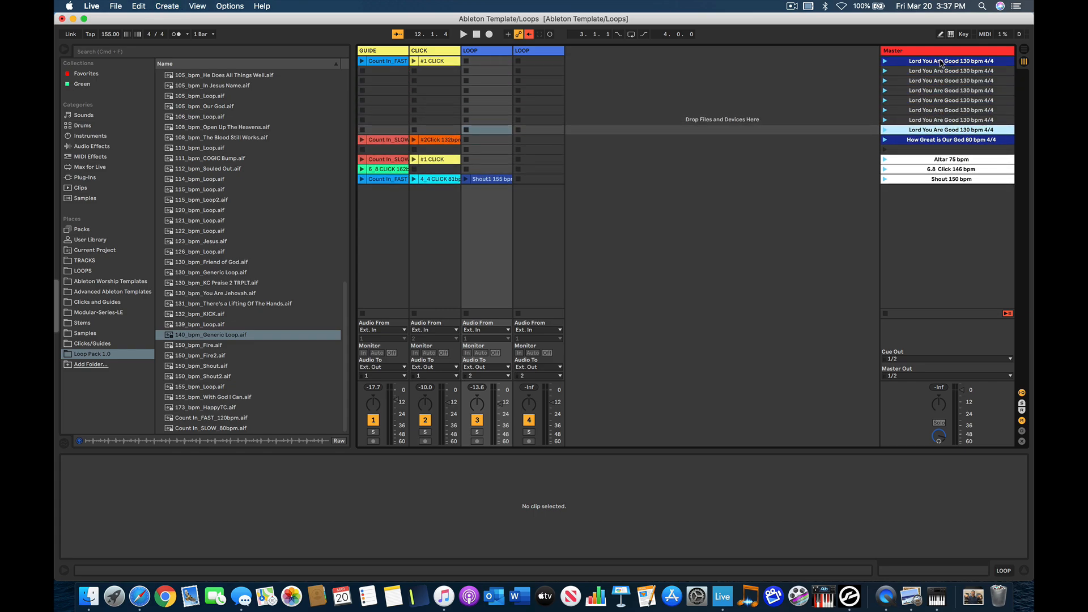
Delete the seven extra scenes between Lord You Are Good and How Great is Our God.
click(941, 70)
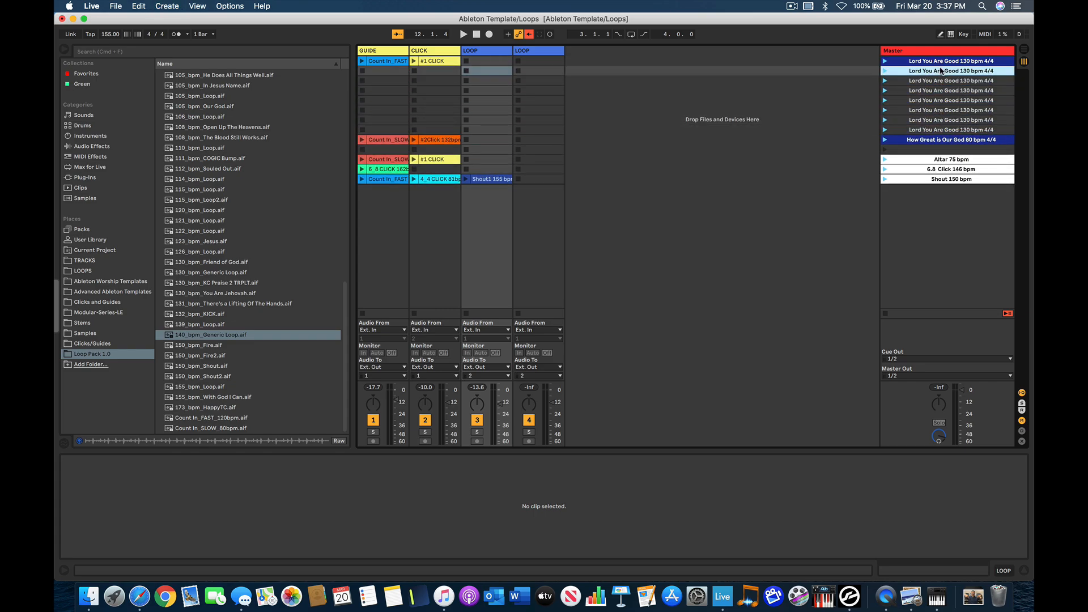
key(Delete)
key(Delete)
key(Delete)
key(Delete)
key(Delete)
key(Delete)
key(Delete)
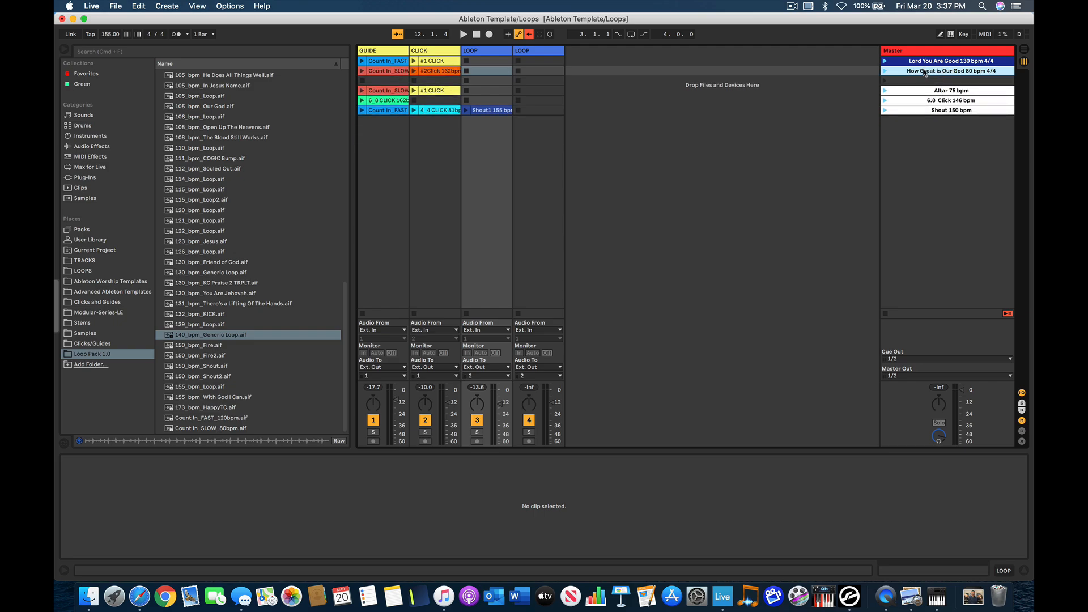
Play the How Great is Our God 80 bpm scene to hear its count-in and click, then stop it.
click(924, 81)
click(919, 72)
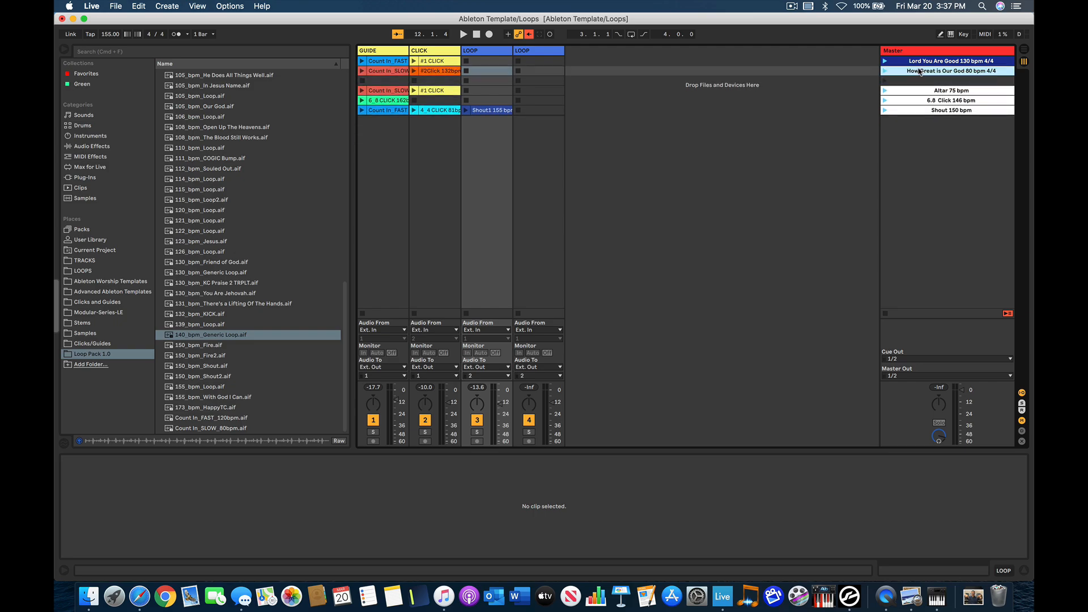
click(885, 71)
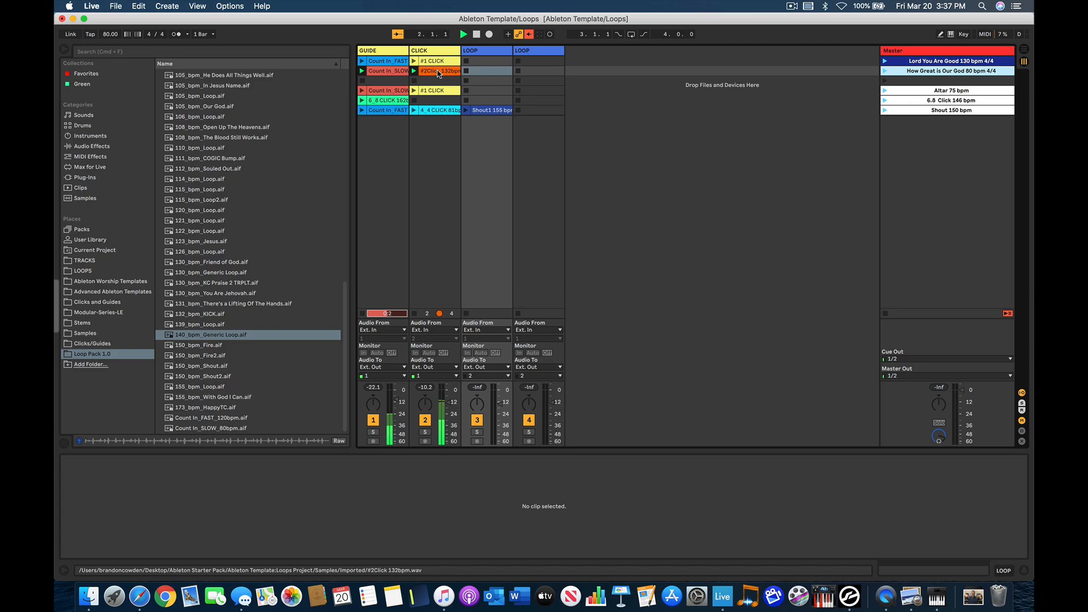
key(space)
Swap the How Great is Our God click for a copy of #1 CLICK, moving the #2Click clip one slot down, and play the scene.
drag(439, 72, 440, 82)
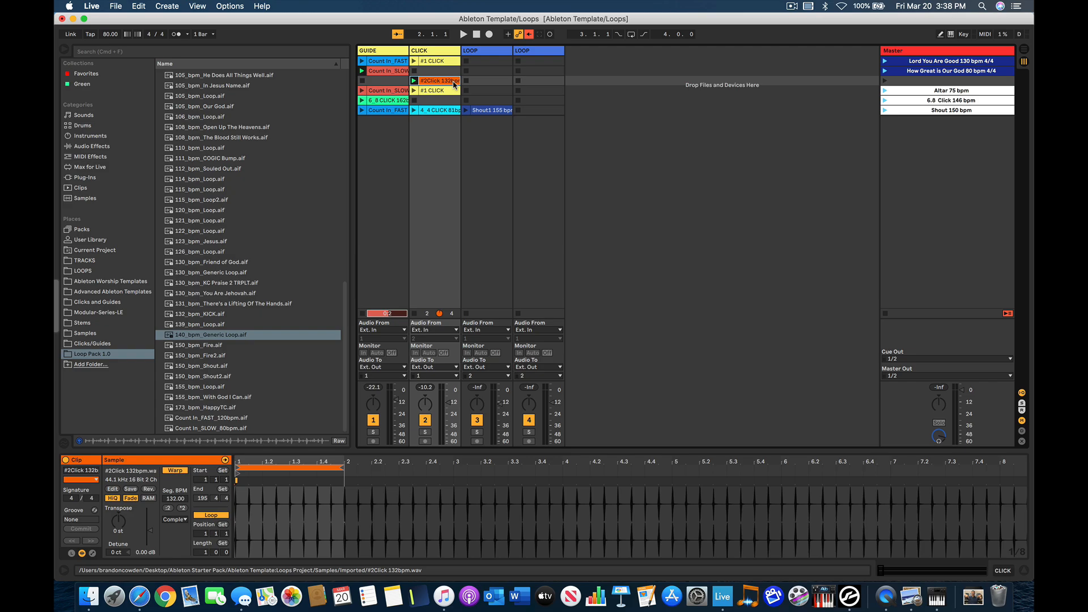
mouse_move(54, 334)
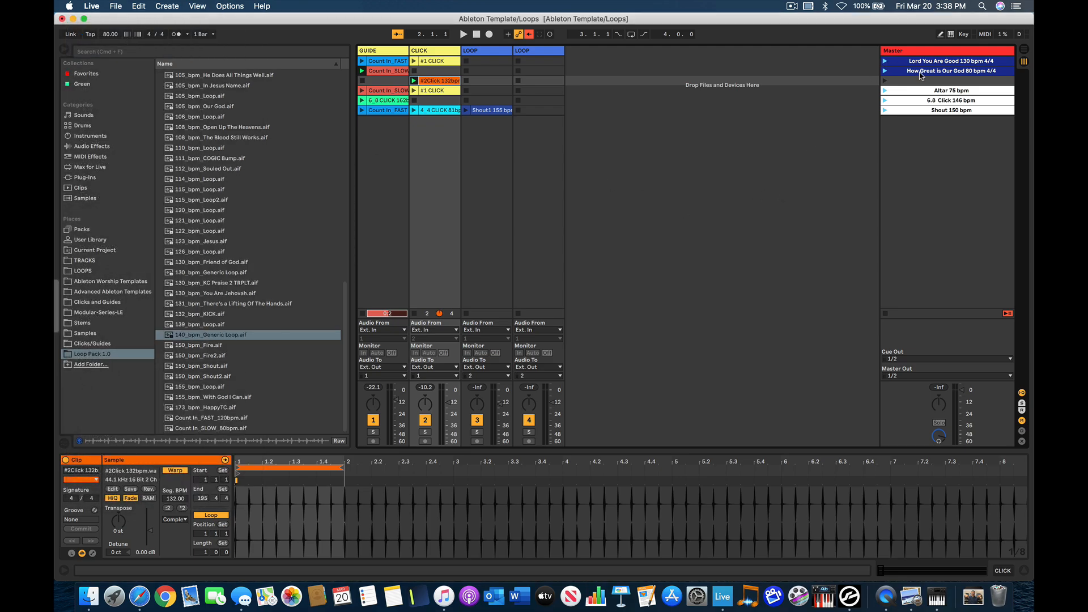
click(926, 72)
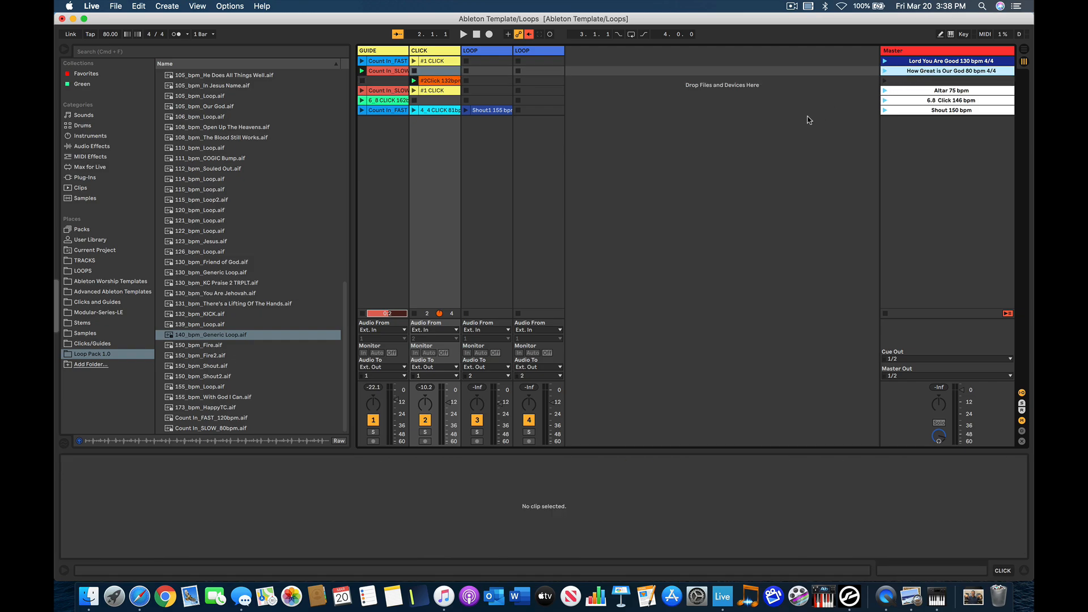
click(439, 62)
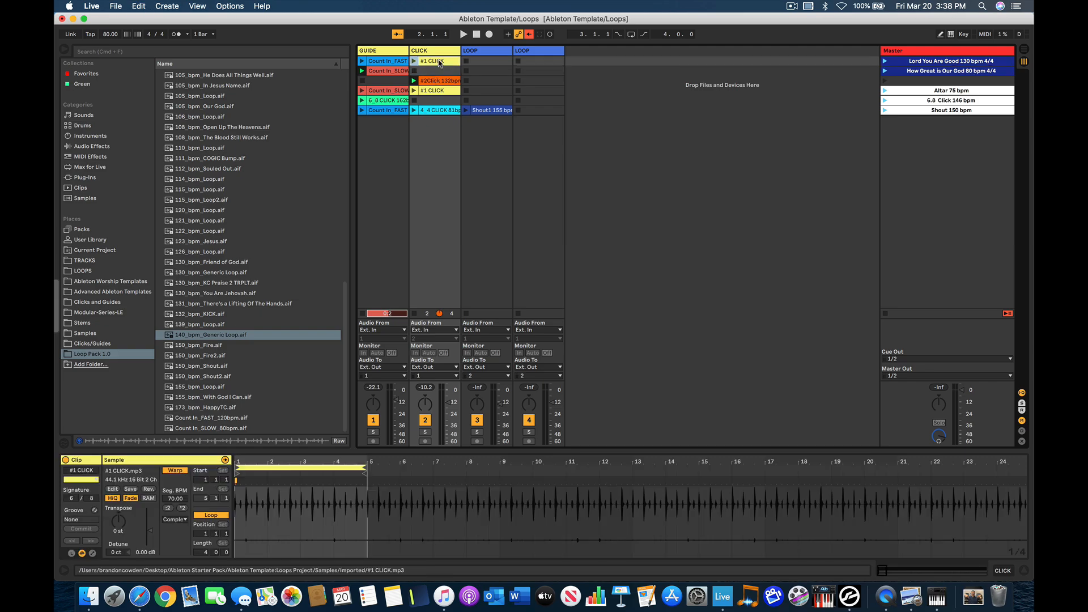
click(441, 71)
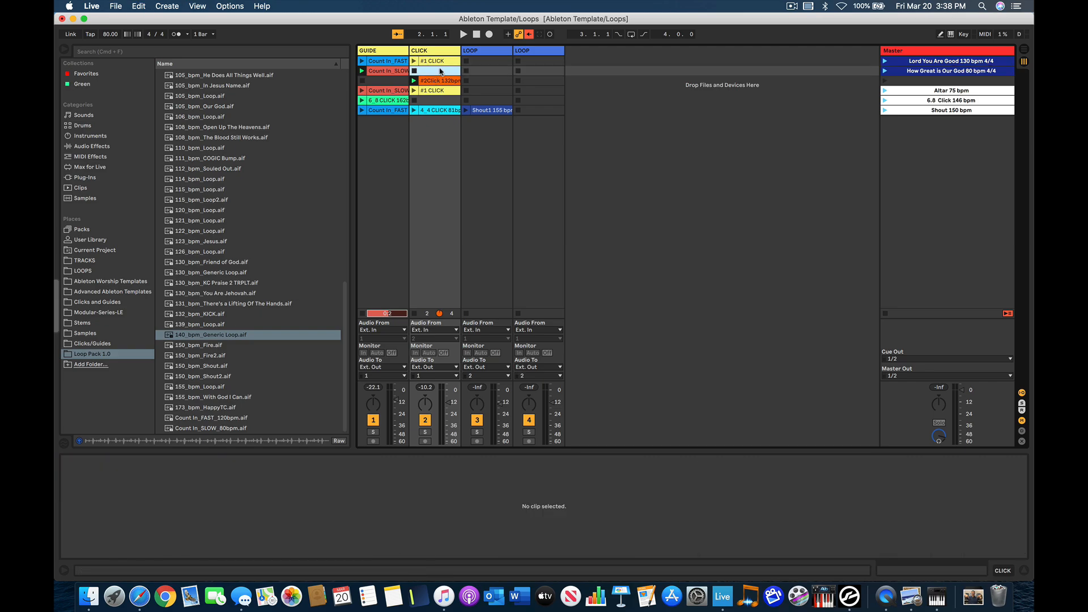
key(super+v)
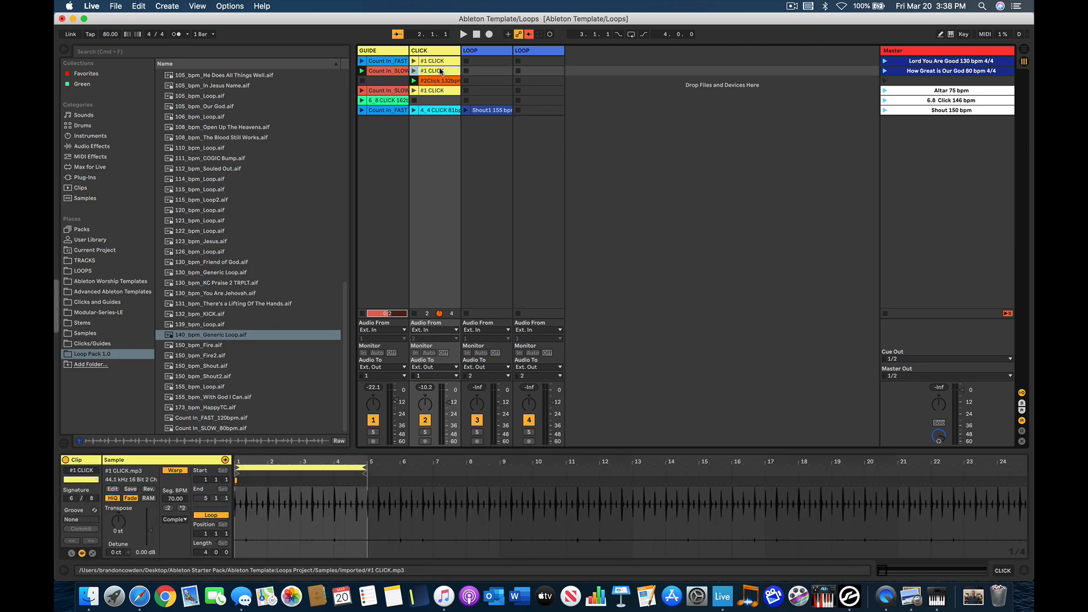
click(884, 71)
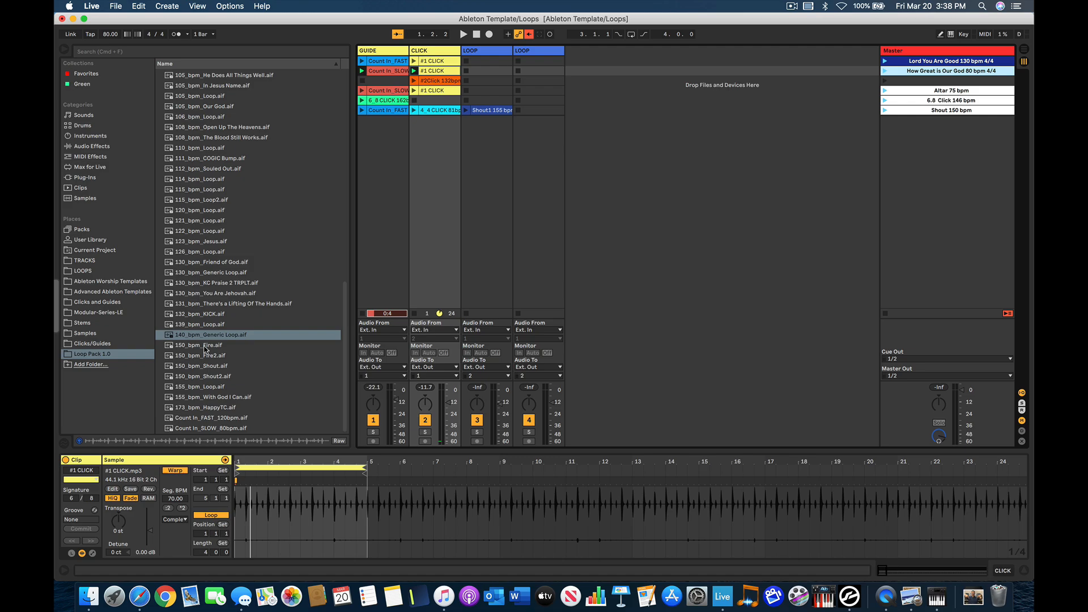
Try 81_bpm_Like A Fire.aif as the loop in the How Great is Our God scene, play it, and remove the clip.
scroll(206, 350, up, 15)
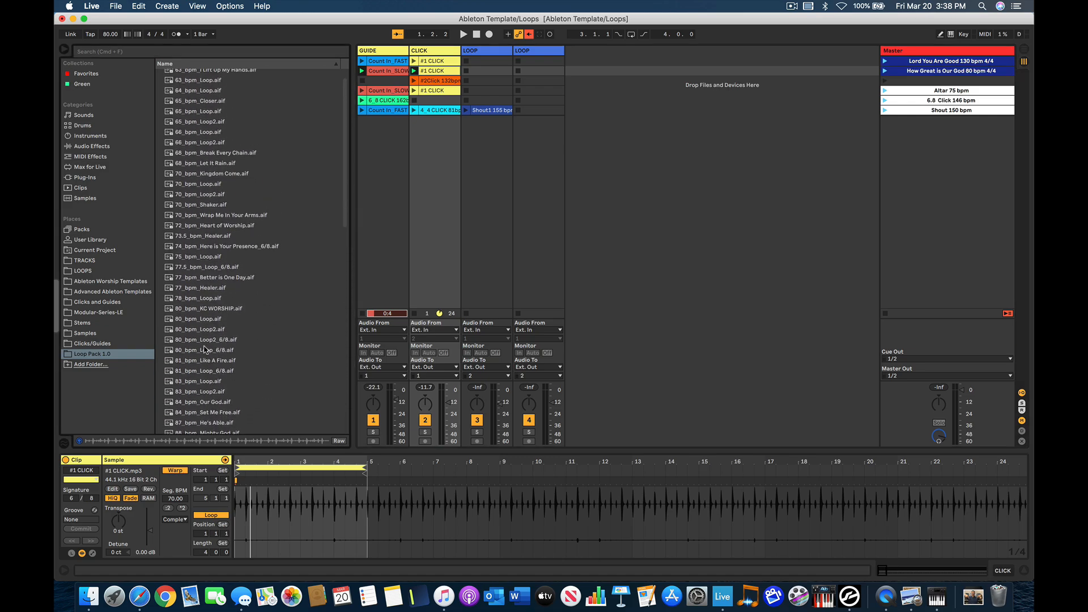
click(193, 352)
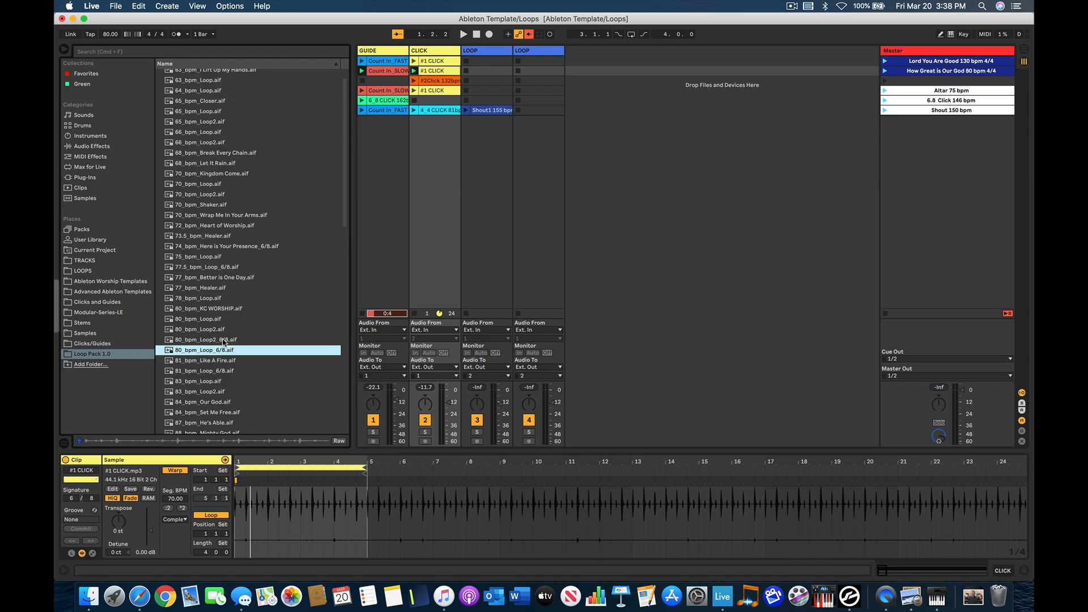
click(208, 361)
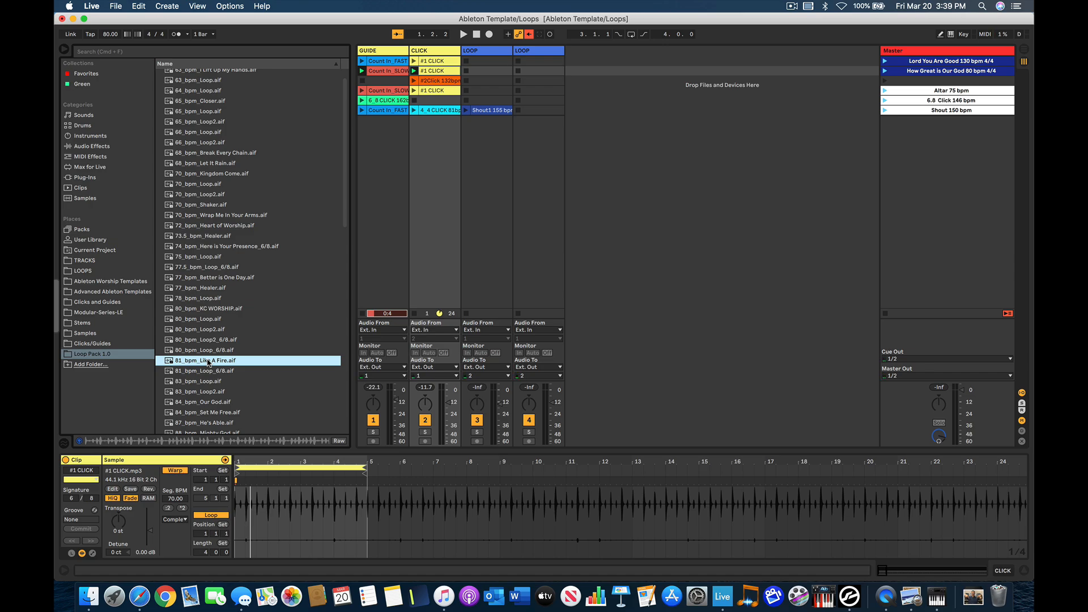
drag(196, 362, 507, 75)
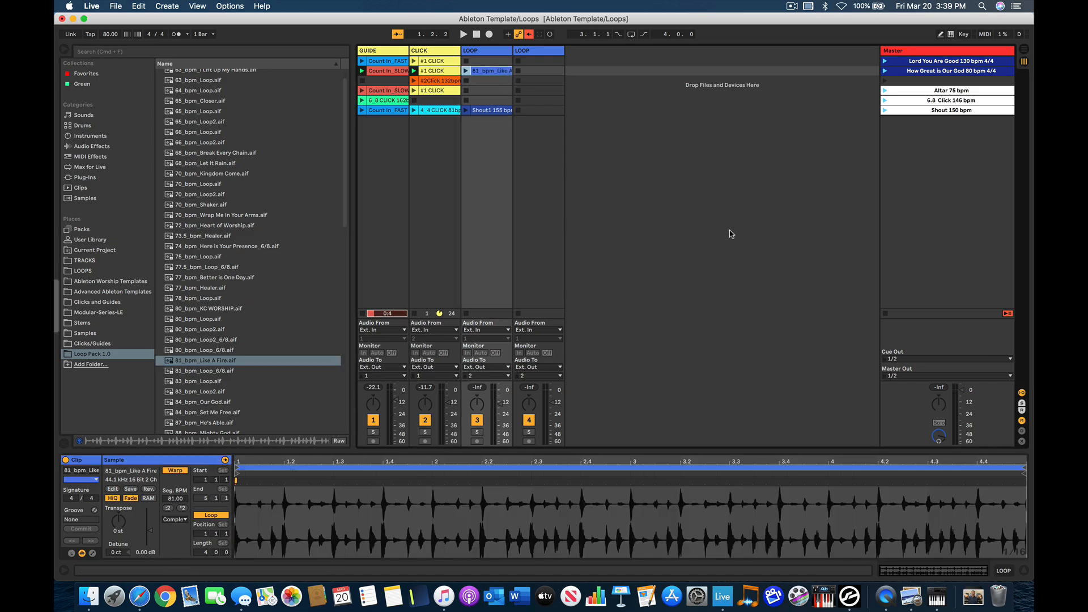
click(884, 71)
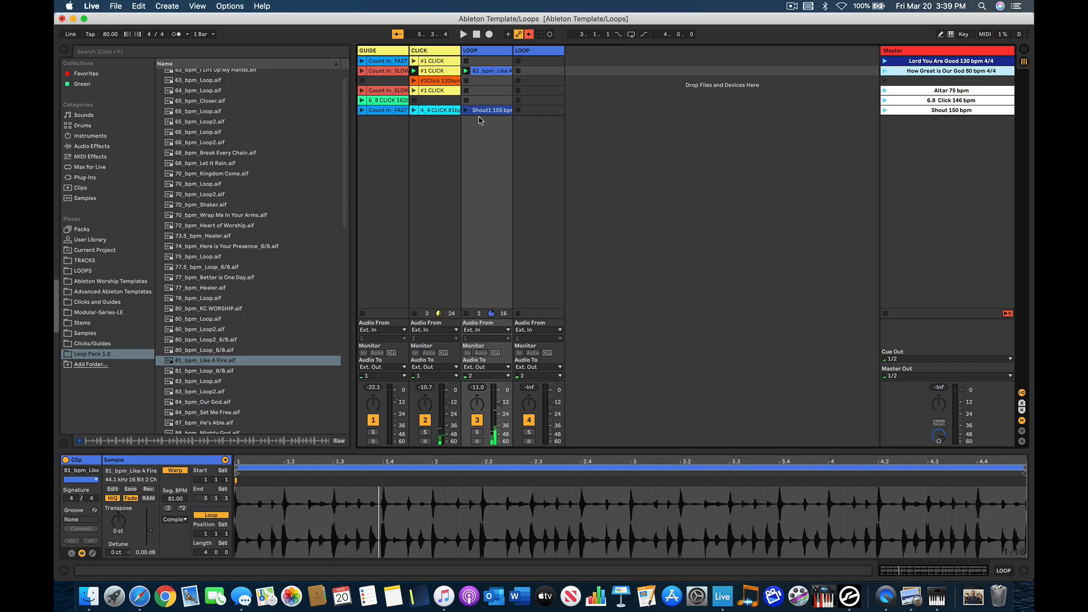
click(495, 80)
click(495, 72)
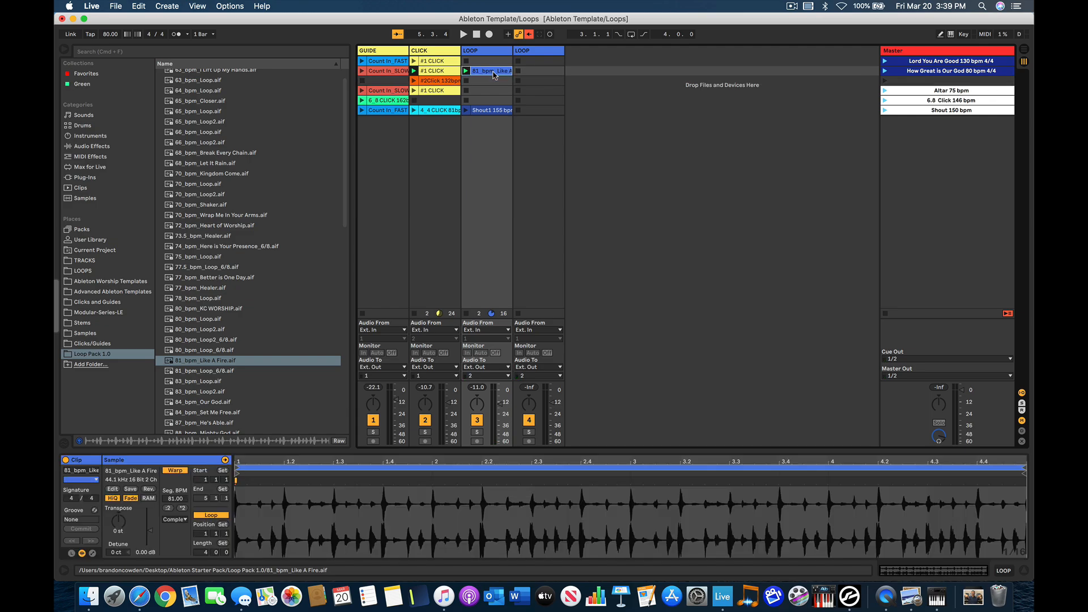
key(Delete)
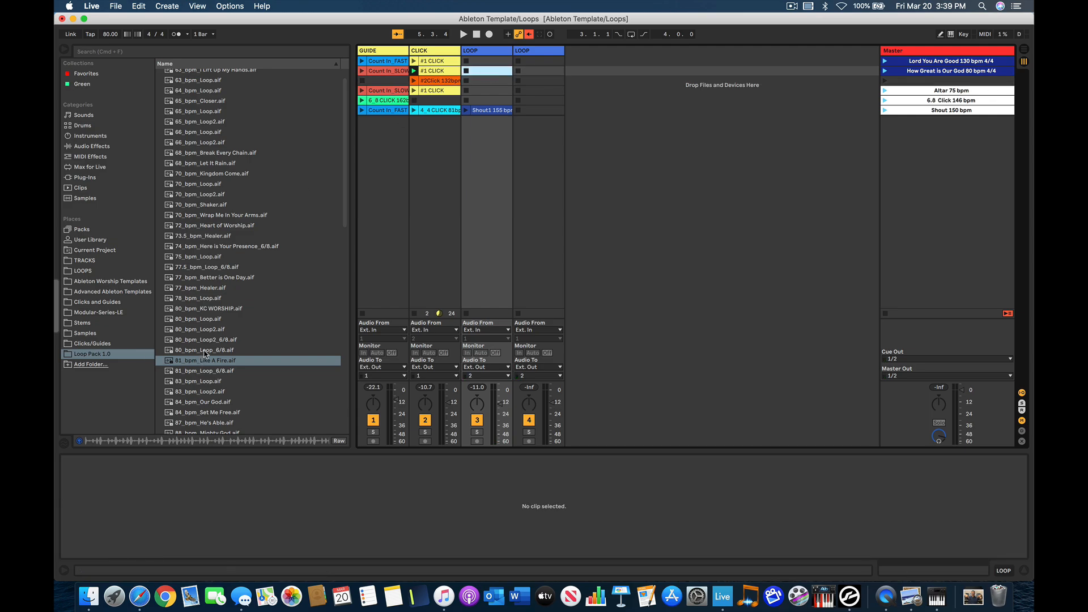
Preview the 80 bpm loops, put 80_bpm_Loop.aif in the How Great is Our God scene's first loop slot, and play the scene.
click(200, 332)
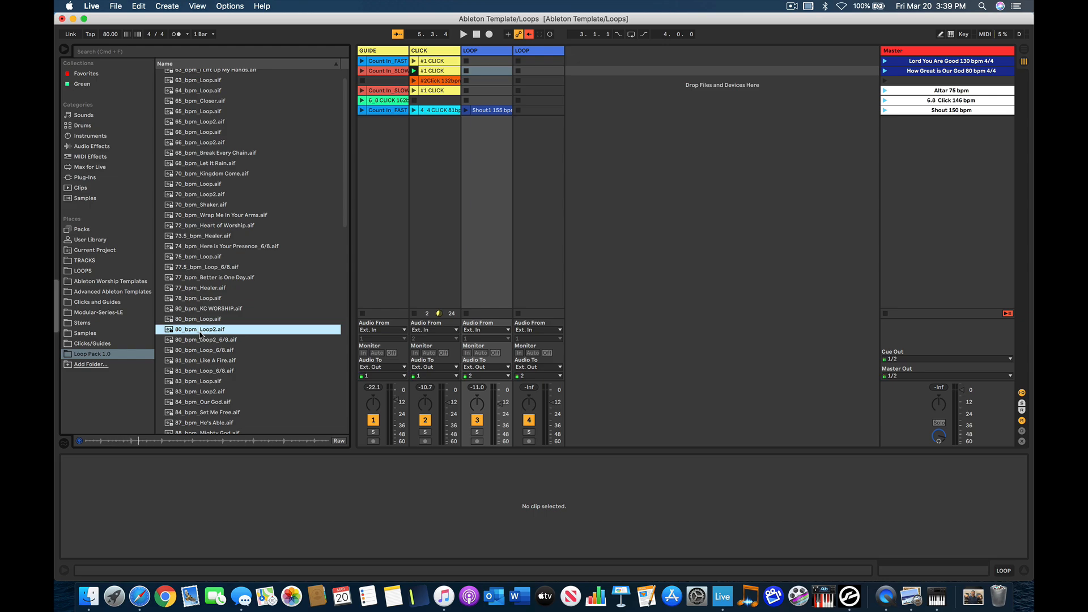
click(201, 321)
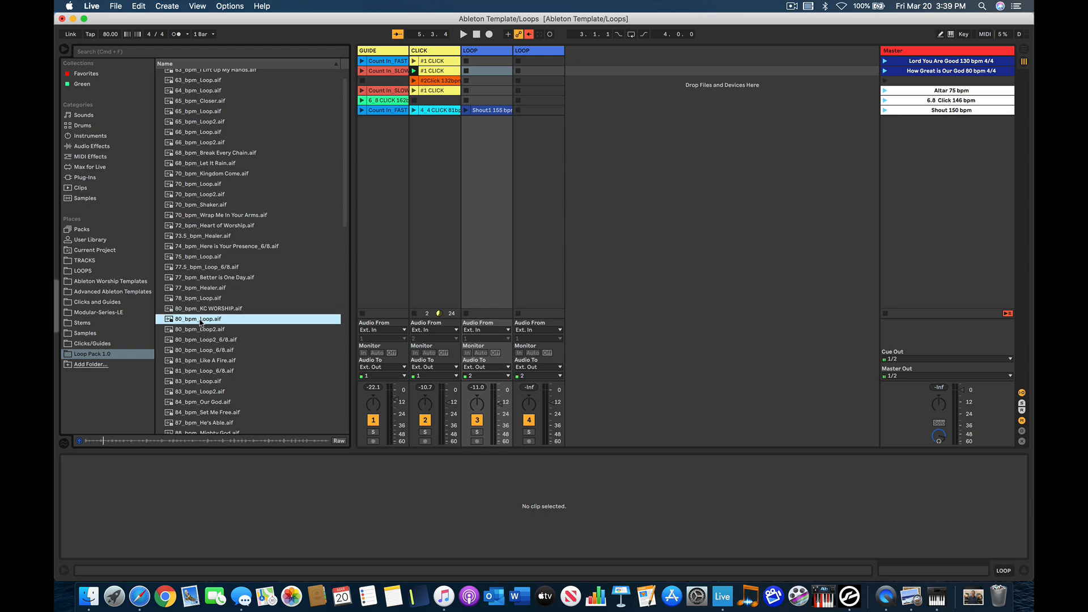
drag(200, 322, 493, 71)
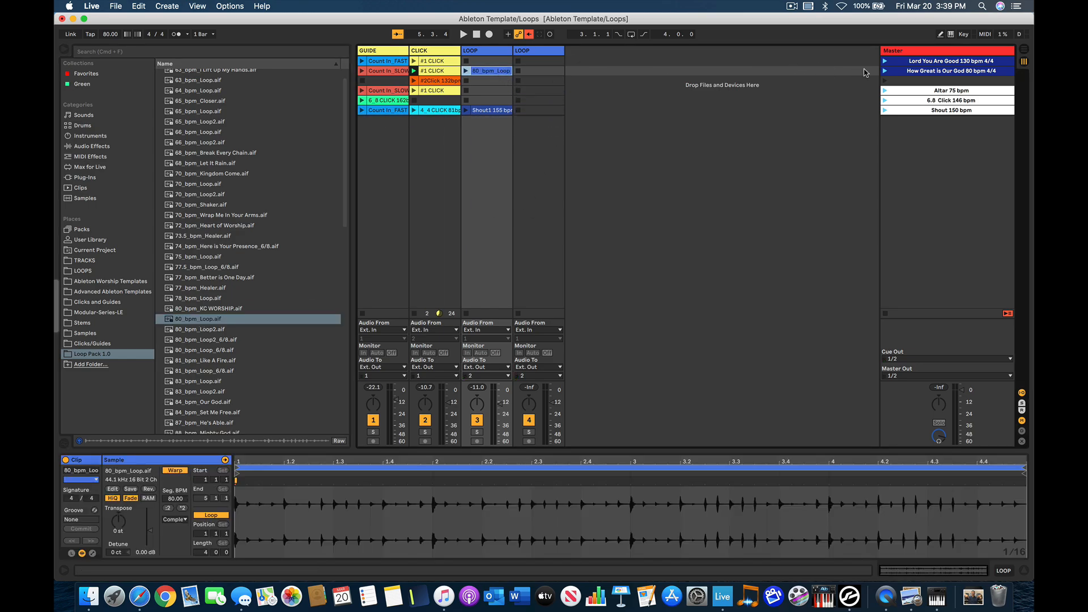
click(886, 72)
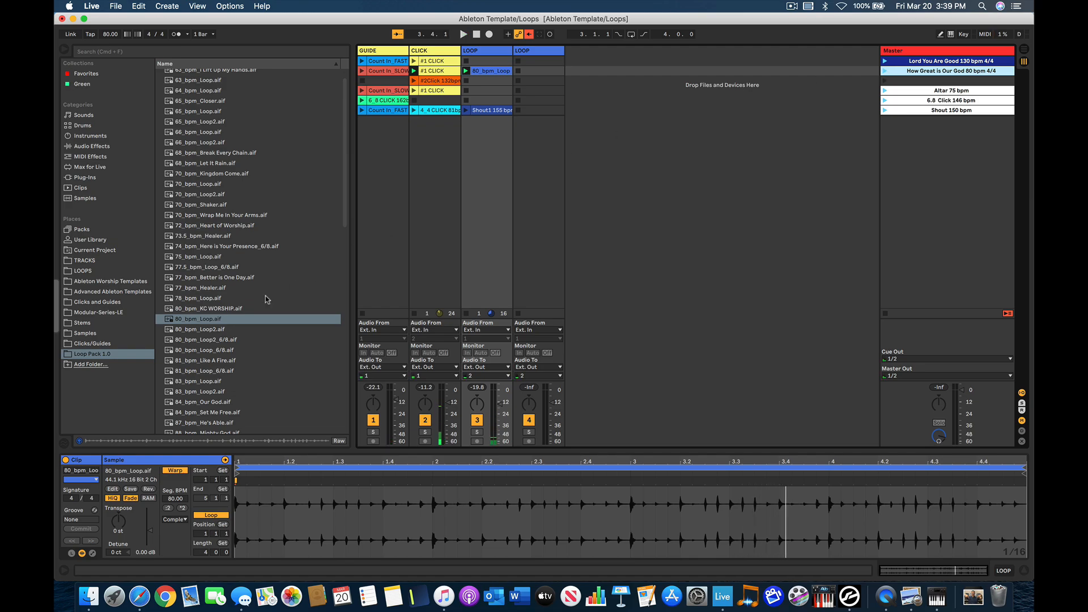
Preview more 80 bpm loops, add 80_bpm_KC WORSHIP.aif to the scene's second loop slot, and play both loops together.
click(214, 309)
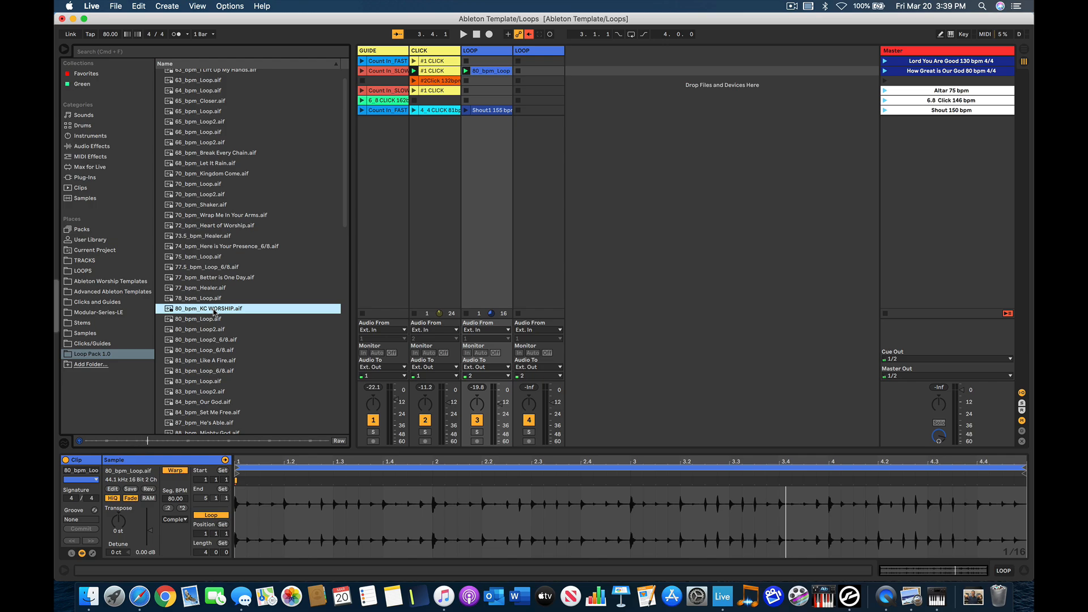
click(214, 330)
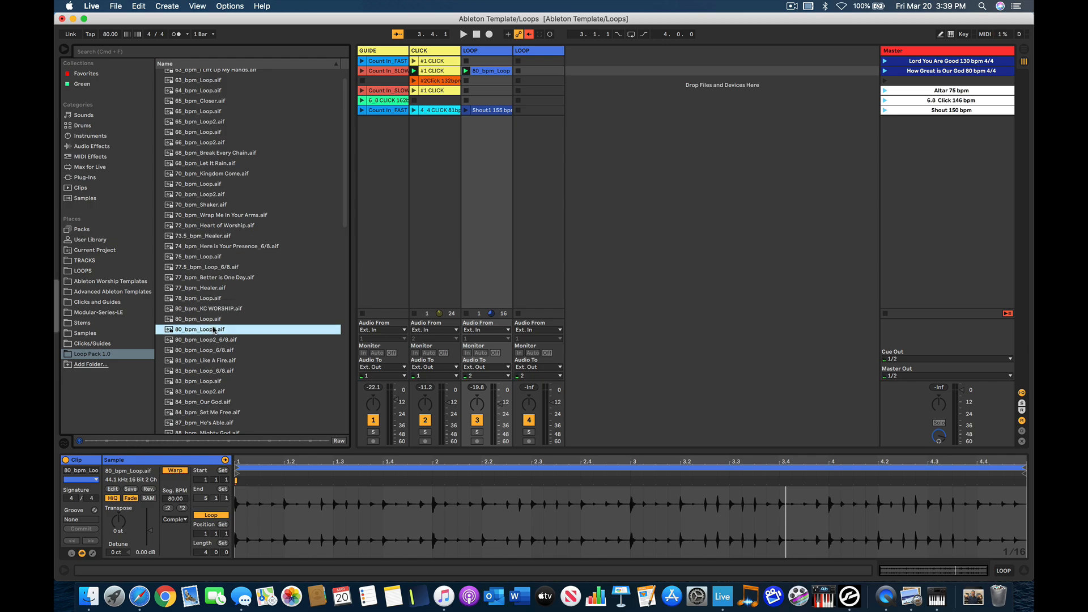
key(Up)
key(Up)
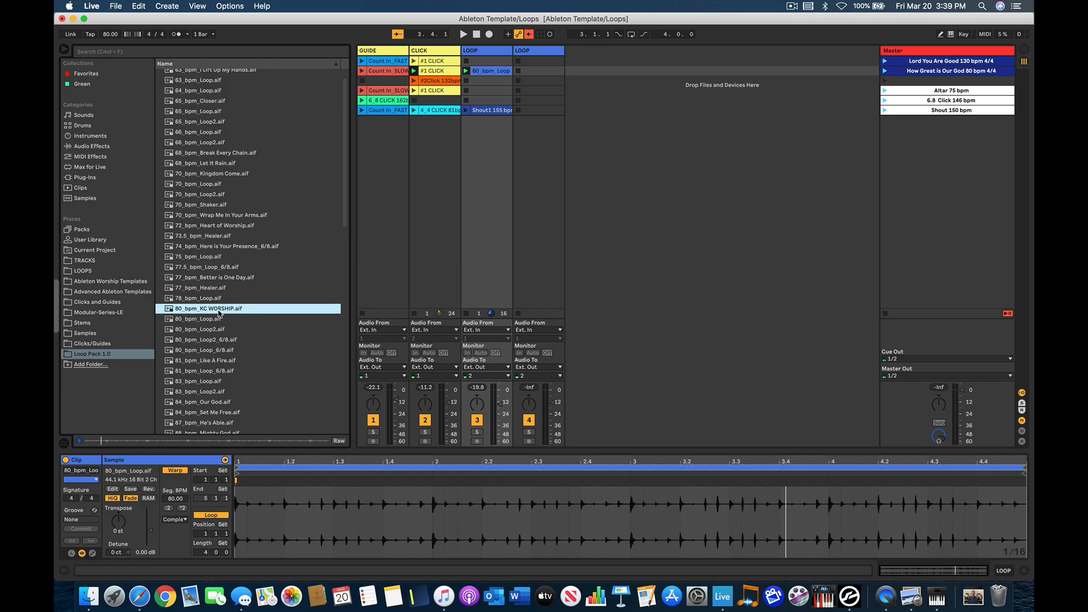
drag(210, 311, 551, 74)
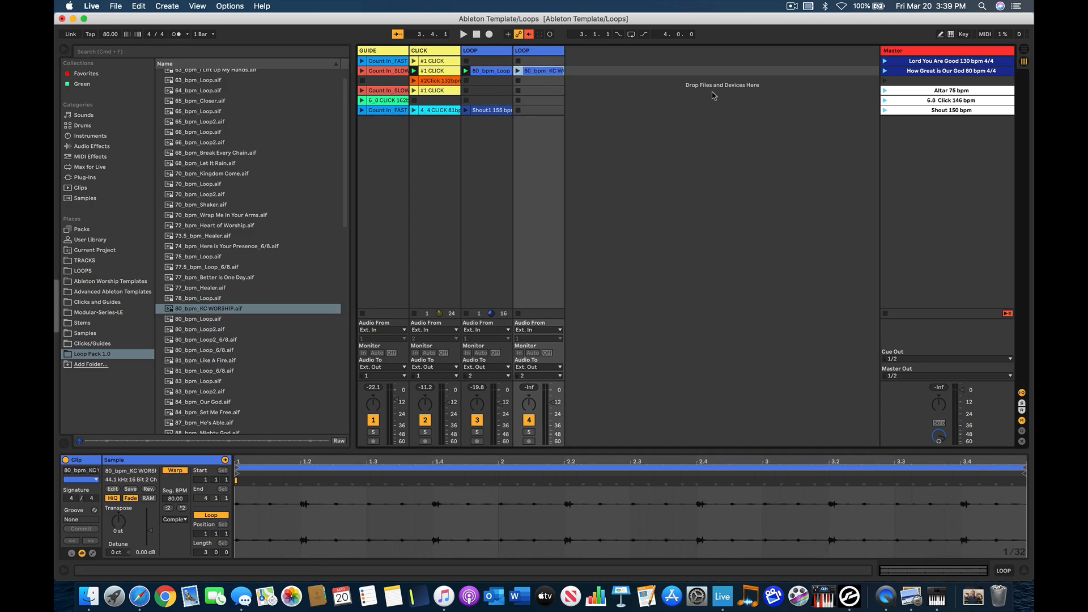
click(885, 72)
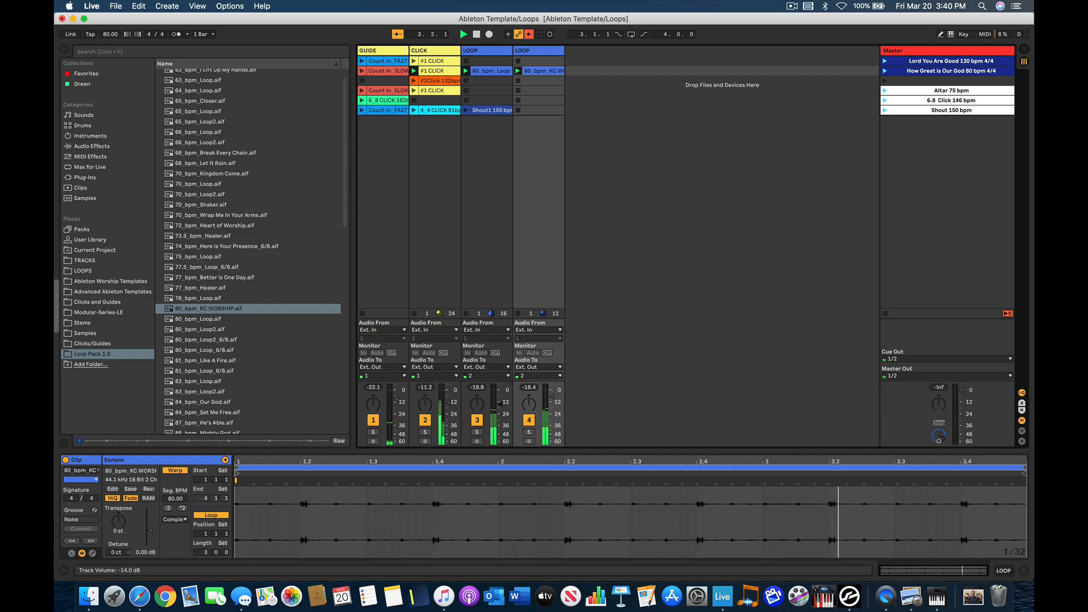
Lower the first LOOP track's volume, compare the mix with that track muted and unmuted, and stop playback.
drag(501, 405, 500, 411)
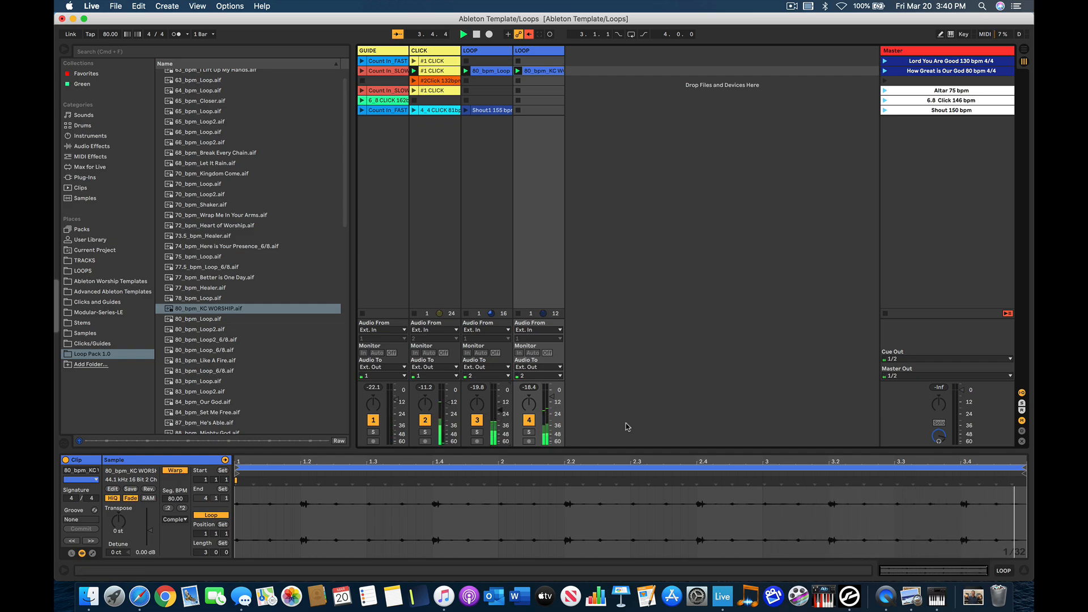
click(477, 420)
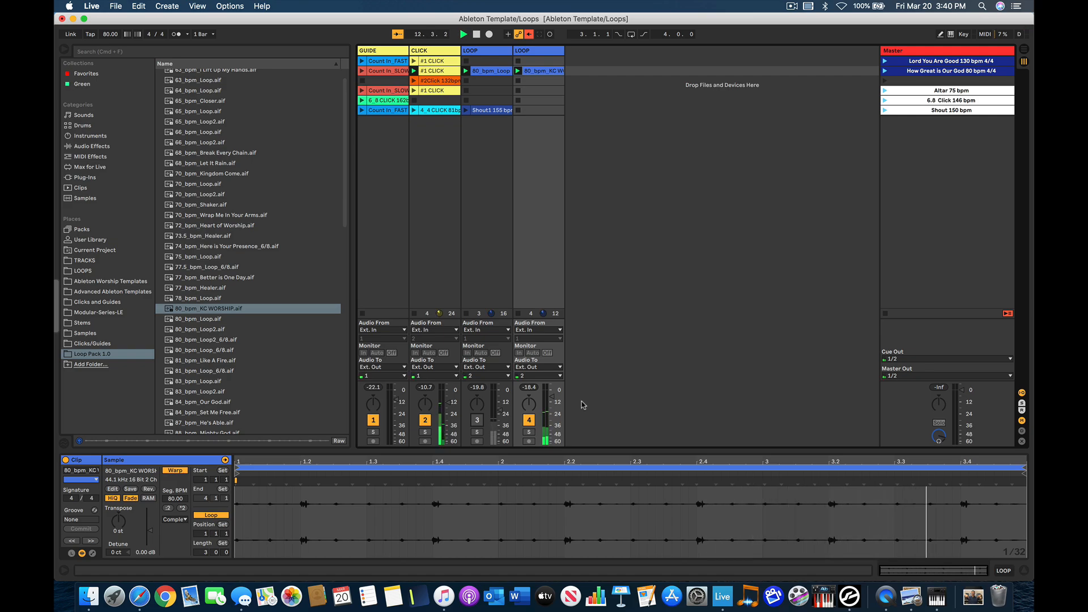
click(477, 420)
key(space)
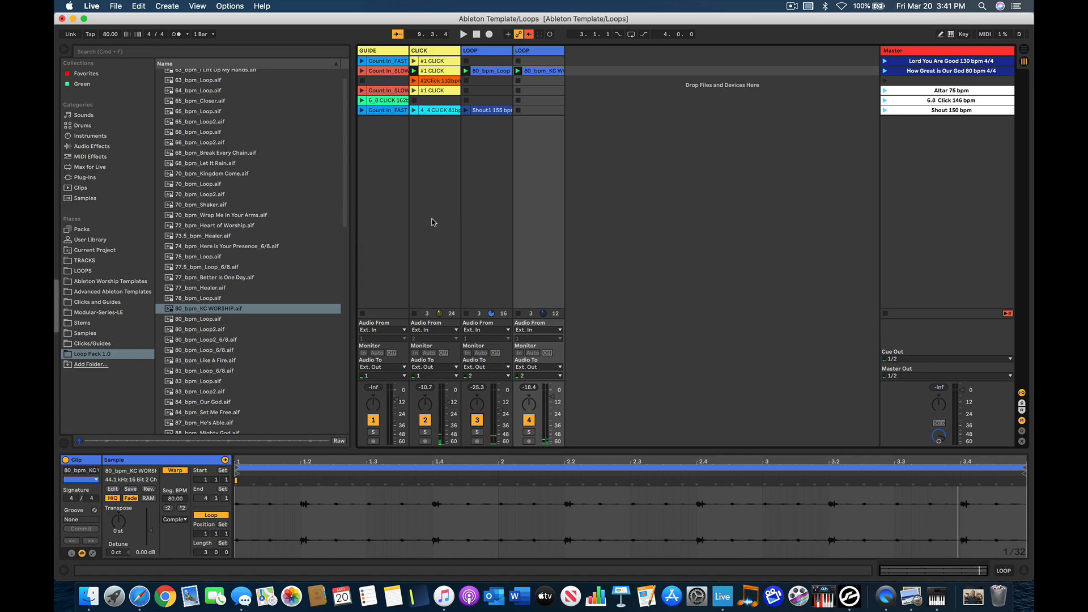
Delete both loop clips from the How Great is Our God scene.
click(544, 71)
key(Delete)
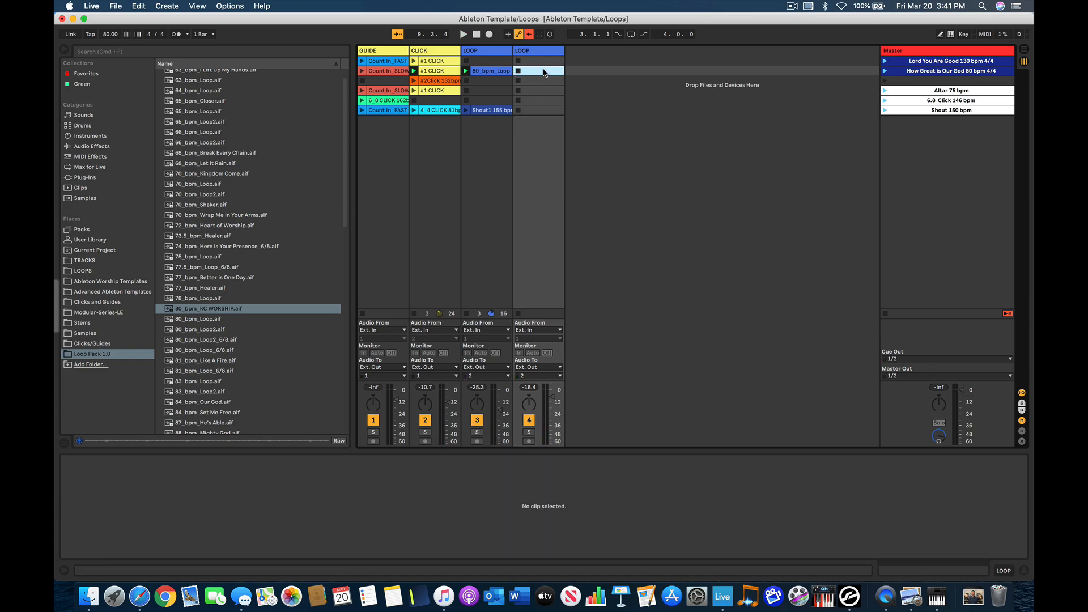
key(Left)
key(Delete)
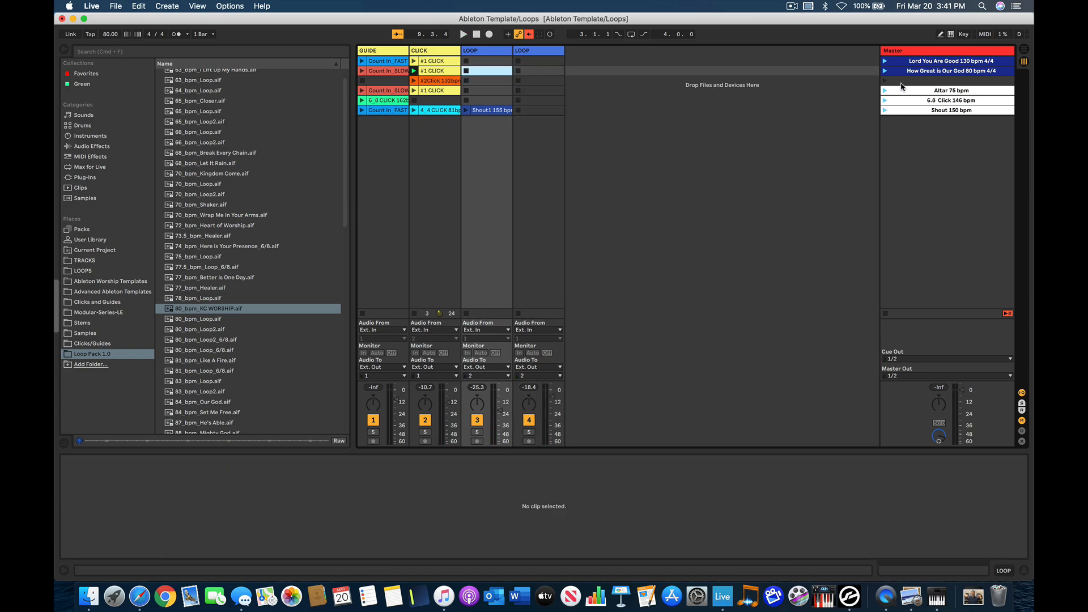
Rename the How Great is Our God scene to "WAY MAKER 65 bpm 4/4" and play it.
click(921, 72)
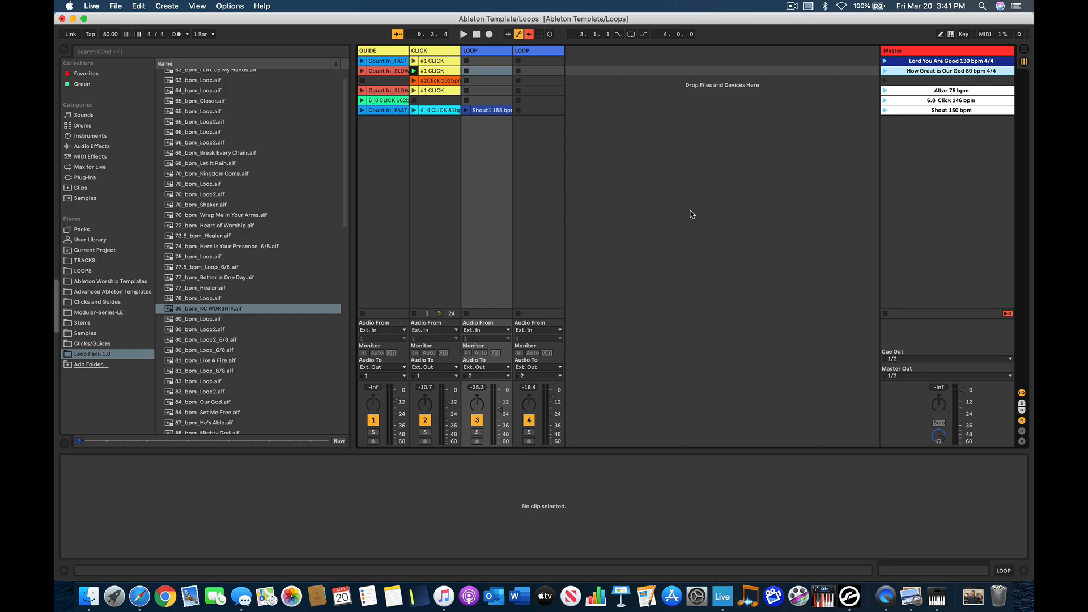
key(super+r)
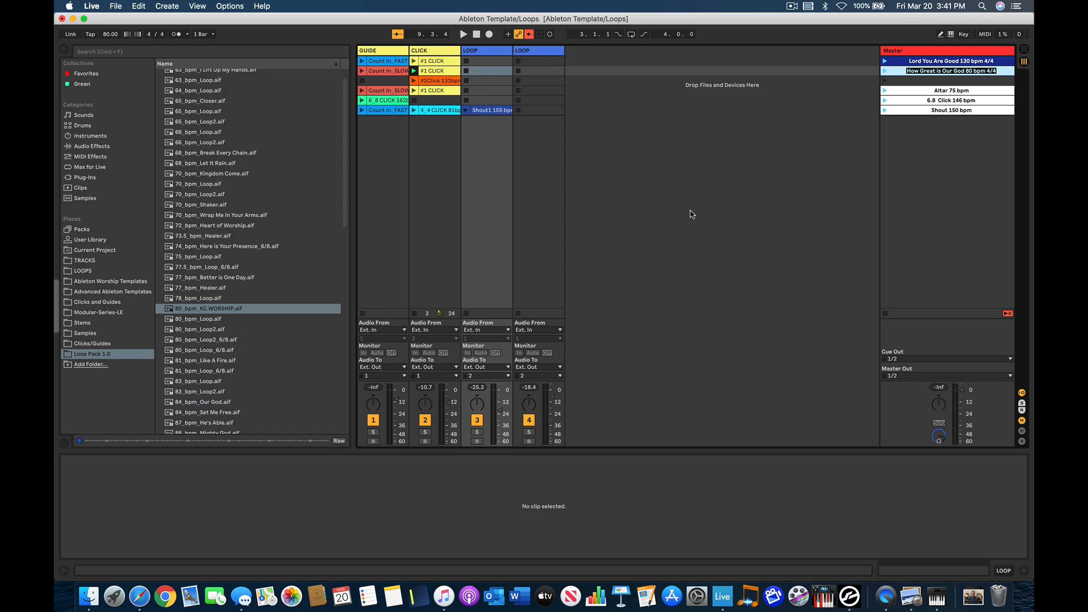
key(Left)
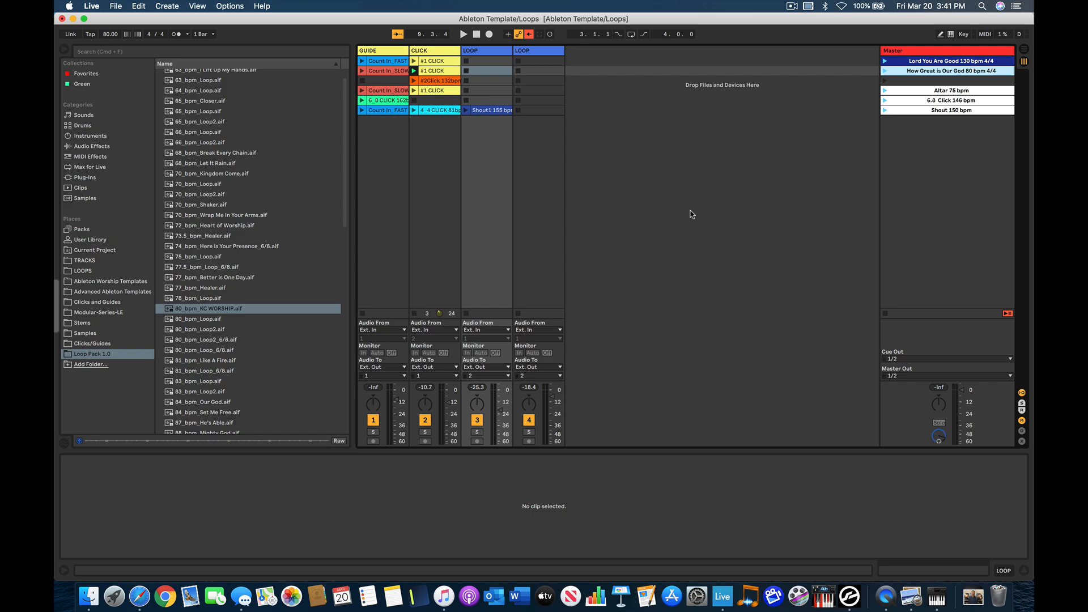
key(BackSpace)
key(BackSpace)
key(BackSpace)
key(BackSpace)
key(BackSpace)
key(BackSpace)
key(BackSpace)
key(BackSpace)
key(BackSpace)
key(BackSpace)
key(BackSpace)
key(BackSpace)
key(BackSpace)
key(BackSpace)
key(BackSpace)
key(BackSpace)
key(BackSpace)
key(BackSpace)
text(R)
key(BackSpace)
text(ER 65)
click(884, 71)
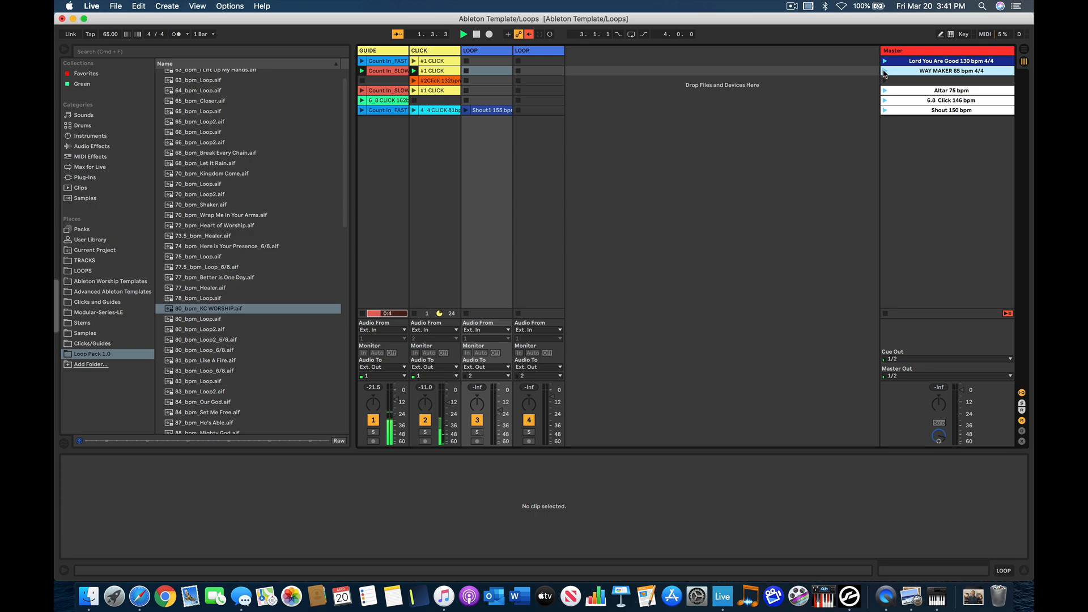
Preview the 65 bpm loops, place 65_bpm_Loop.aif in the WAY MAKER scene's first loop slot, and play the scene.
scroll(219, 232, up, 2)
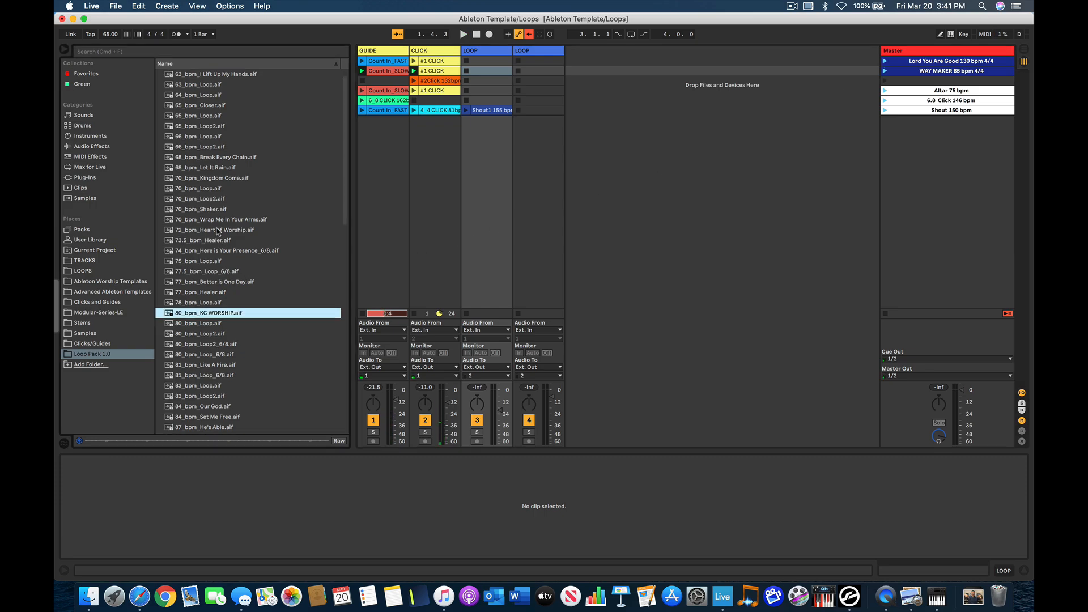
click(198, 115)
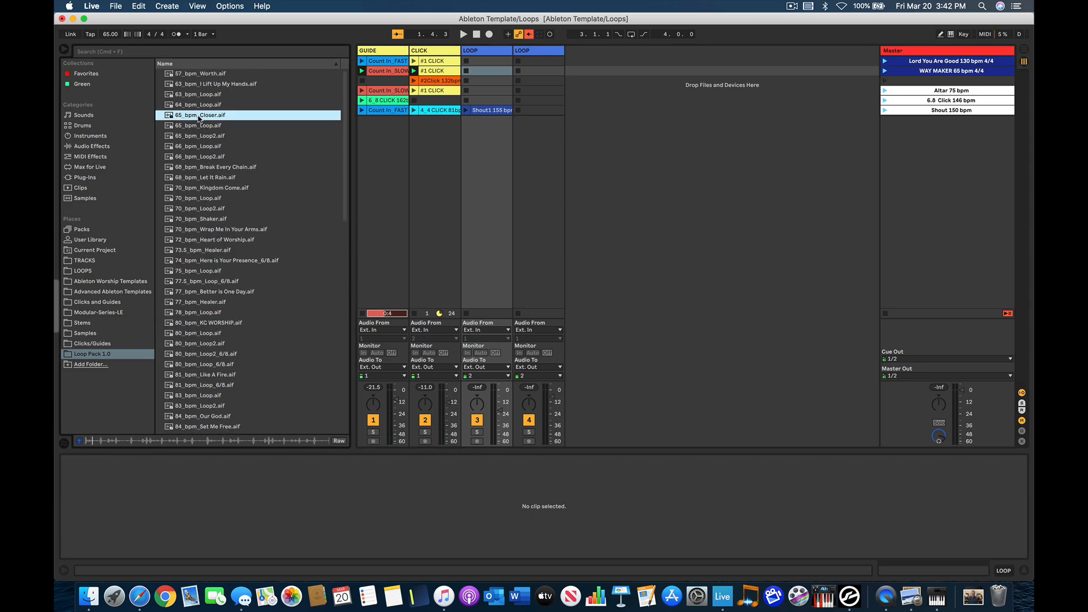
click(196, 126)
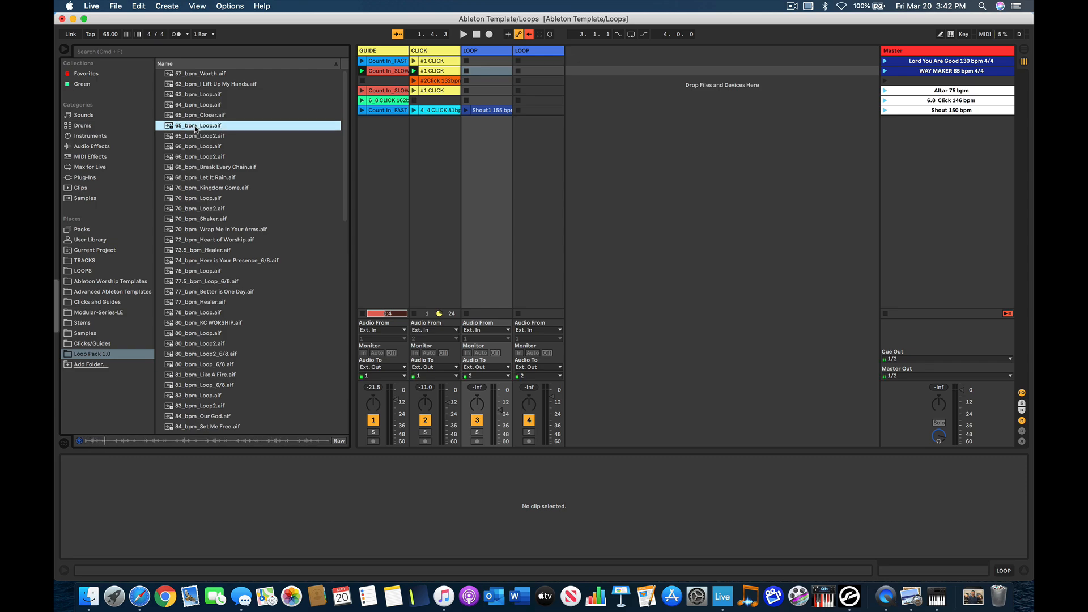
drag(196, 125, 491, 73)
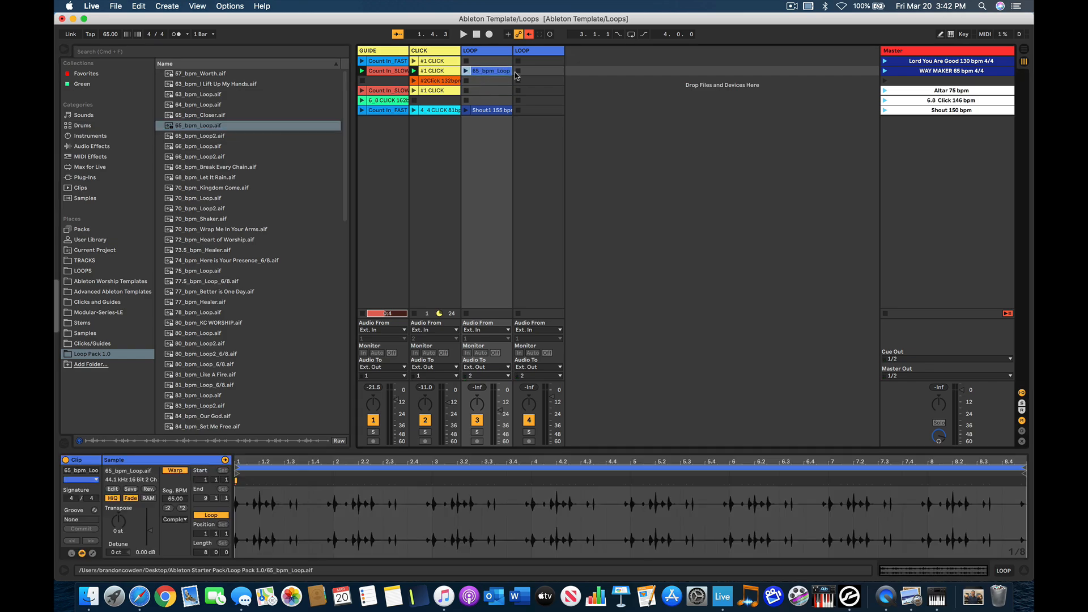
click(885, 72)
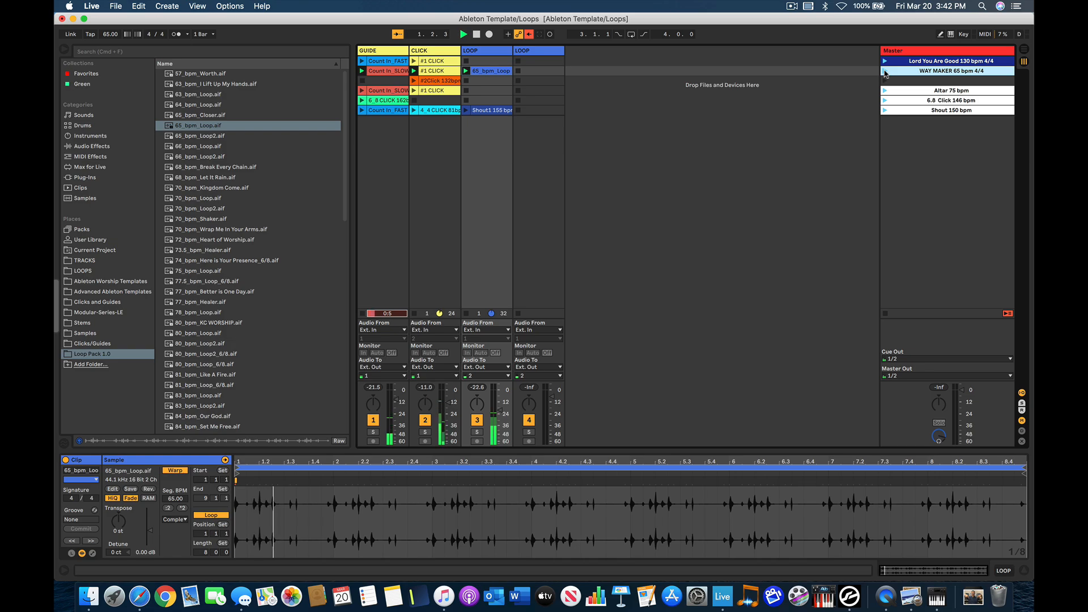
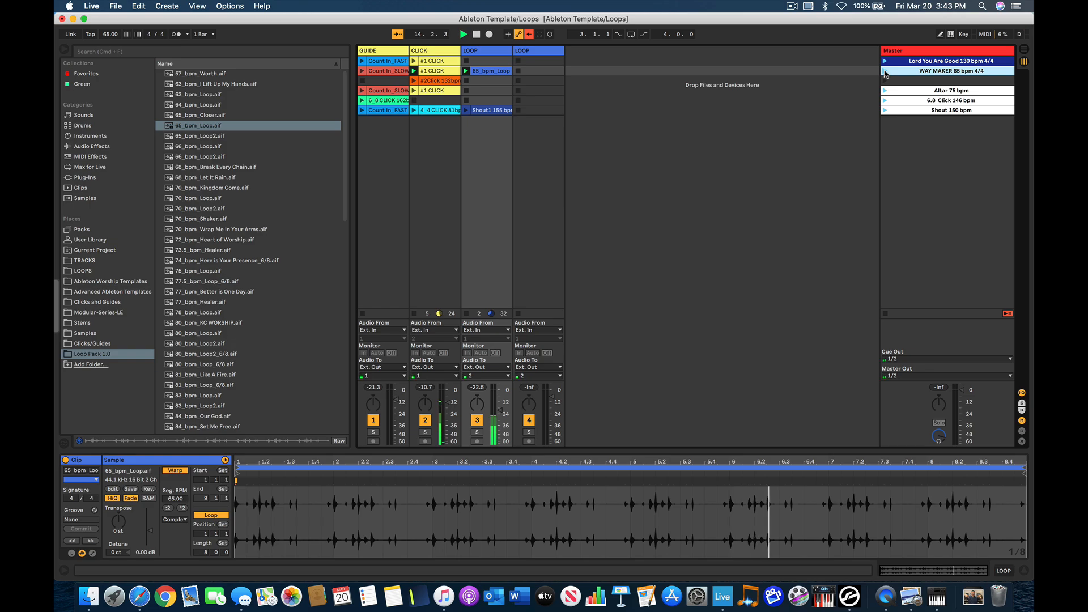
key(space)
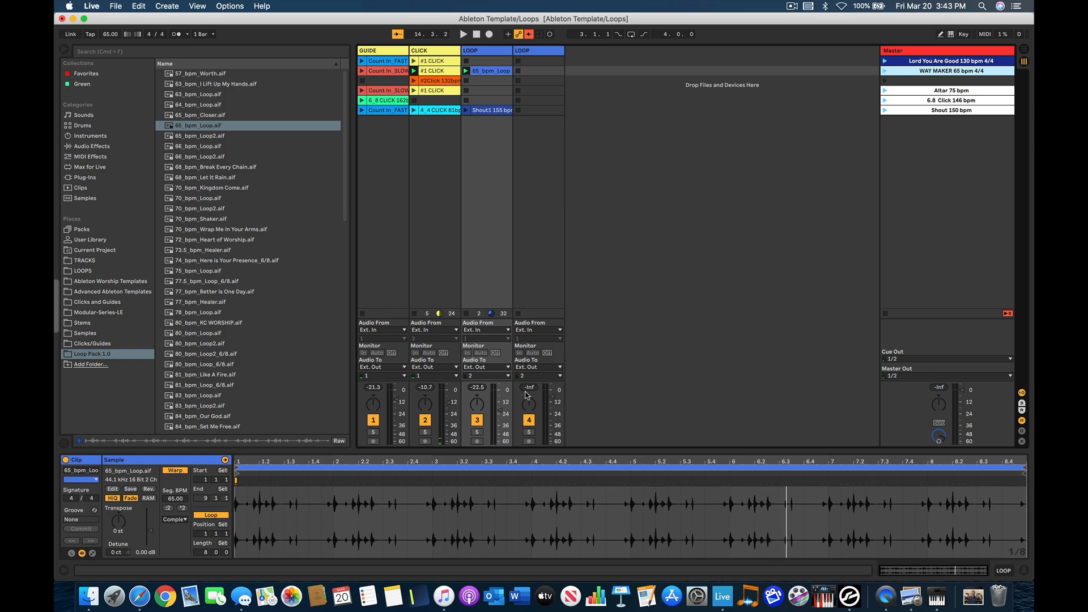
Raise the first LOOP track's volume and briefly play the WAY MAKER scene.
click(501, 410)
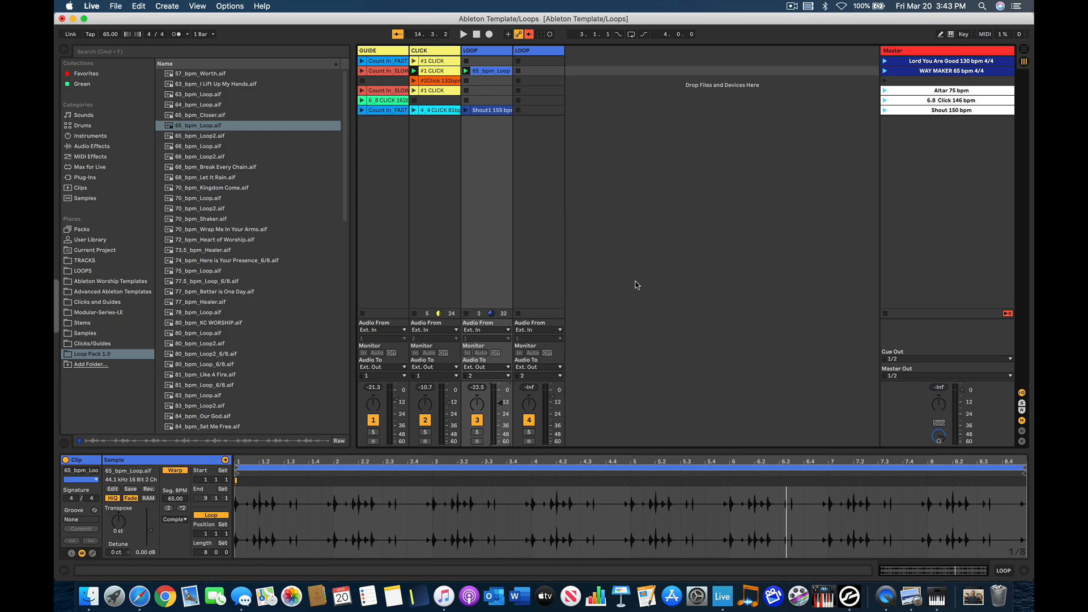
click(885, 71)
key(space)
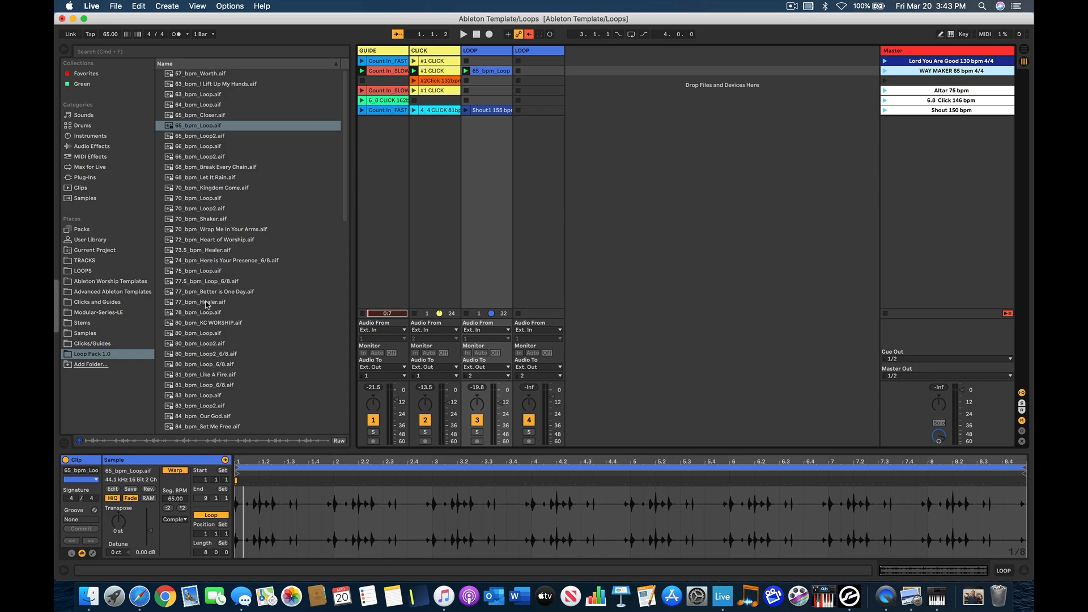
Replace the 65 bpm loop with 80_bpm_KC WORSHIP.aif in the WAY MAKER scene's second loop slot and play the scene.
click(207, 334)
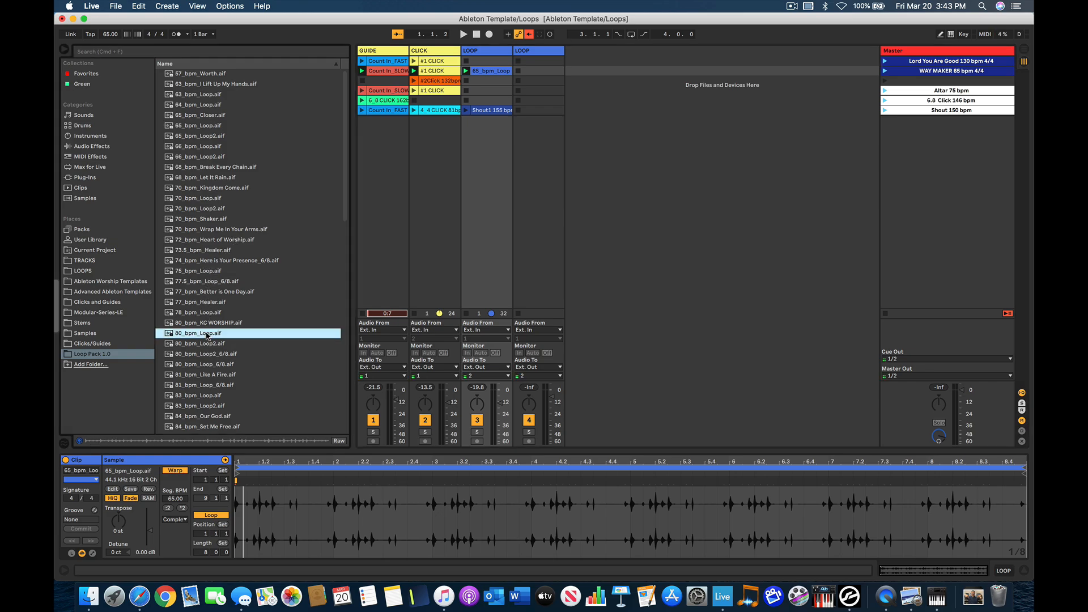
click(205, 323)
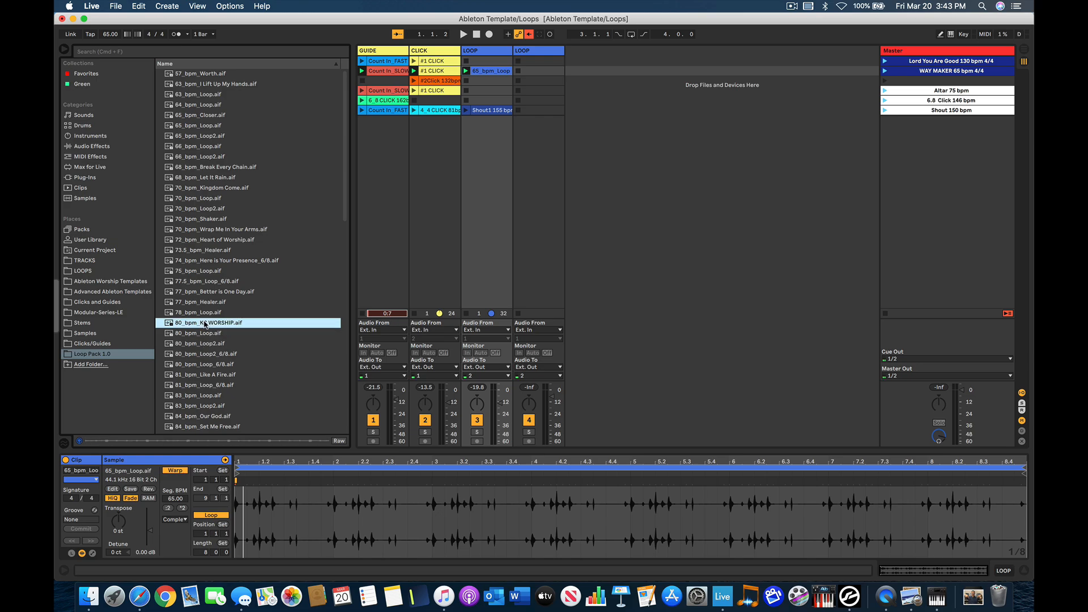
drag(205, 324, 526, 73)
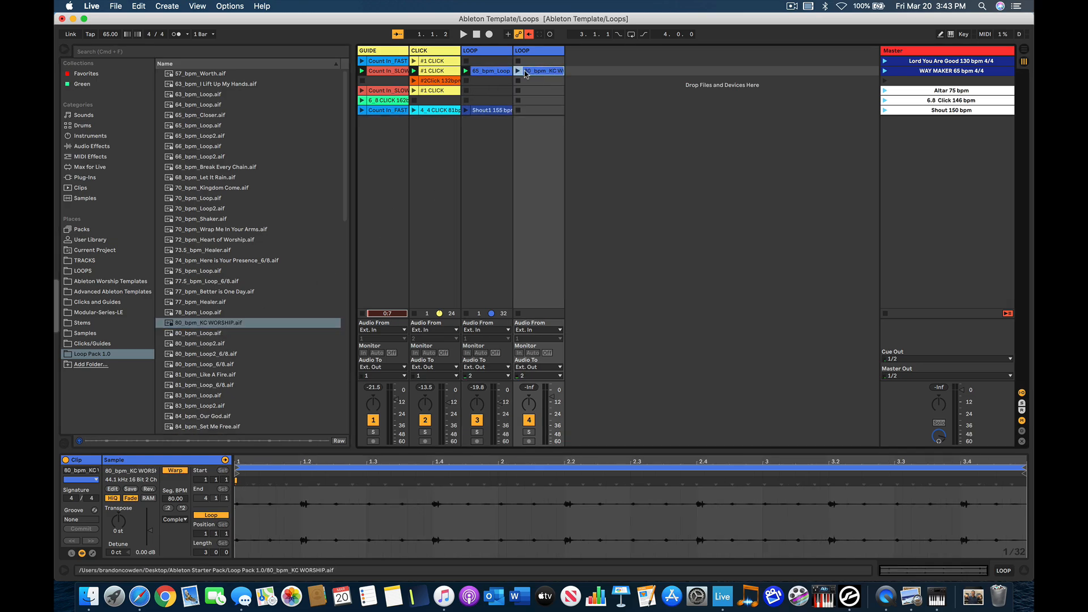
click(499, 72)
key(Delete)
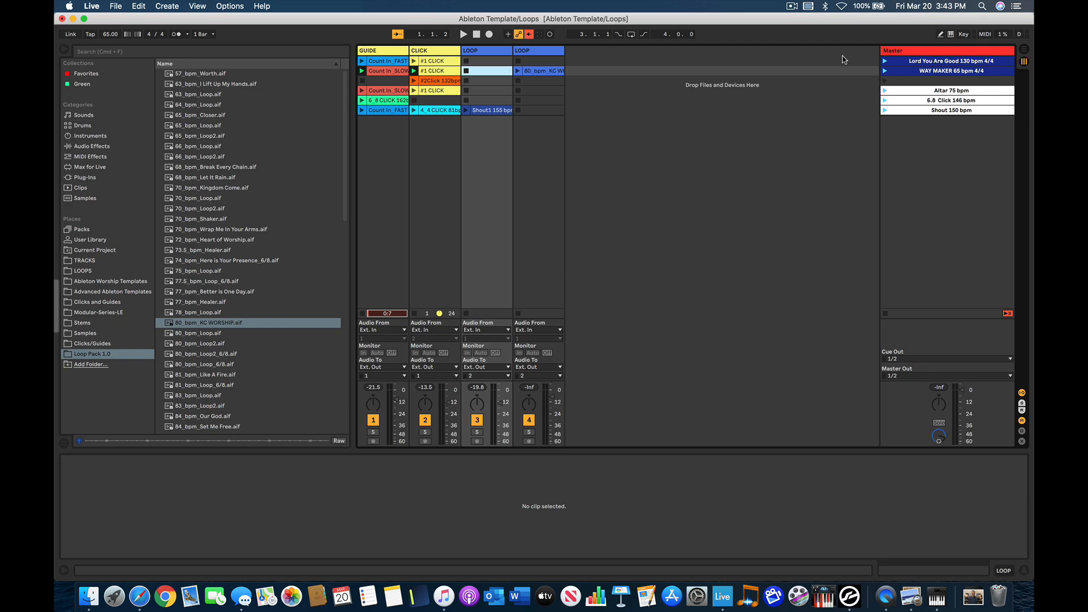
click(888, 71)
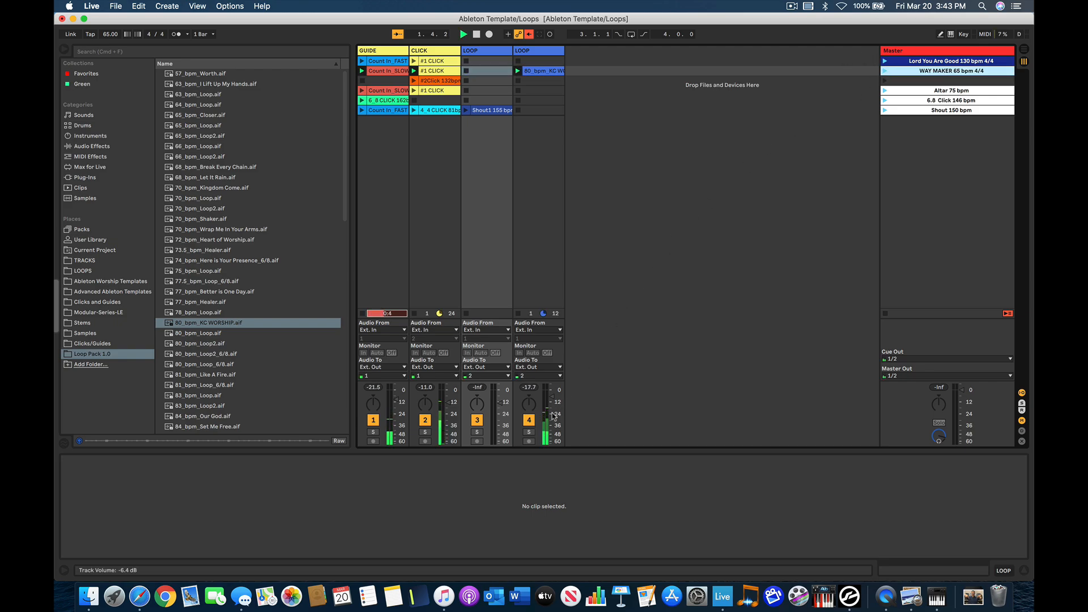
Listen to the second LOOP track soloed, turn solo off, and delete its KC WORSHIP clip from the WAY MAKER scene.
click(531, 433)
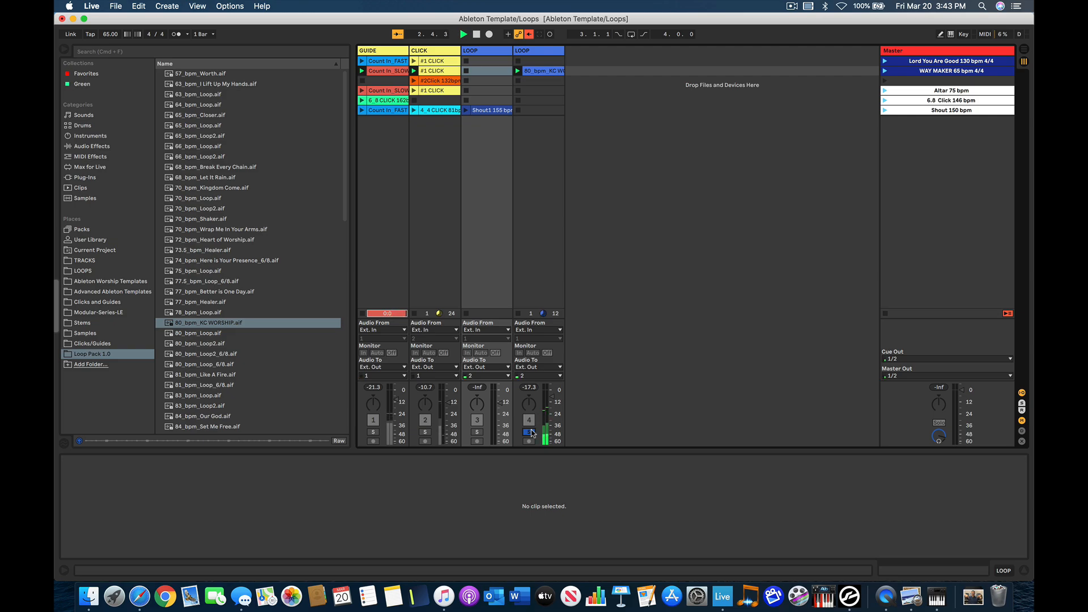
click(530, 433)
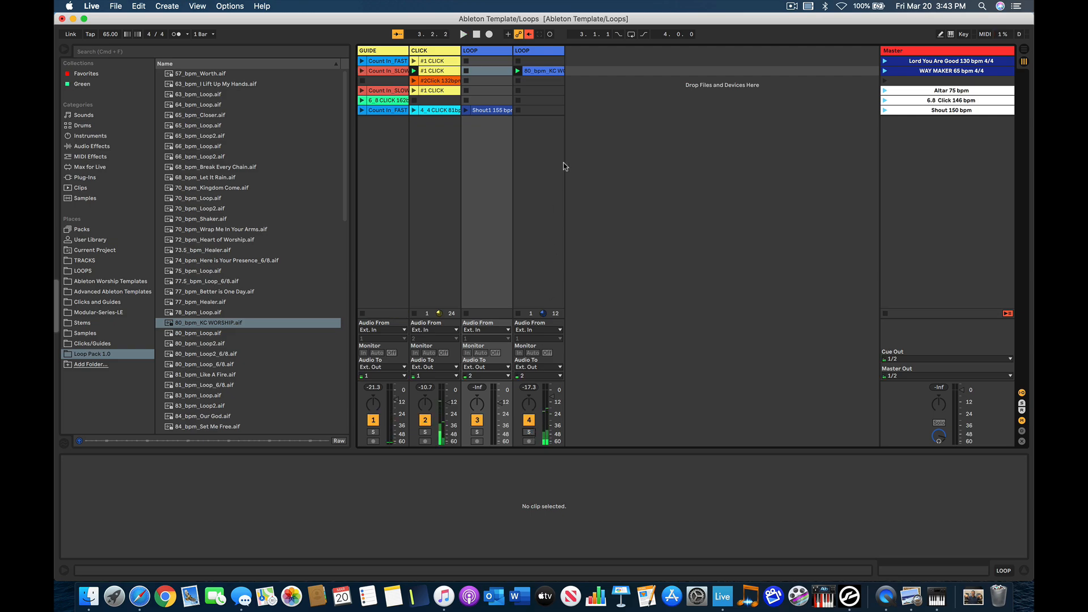
click(549, 73)
key(Delete)
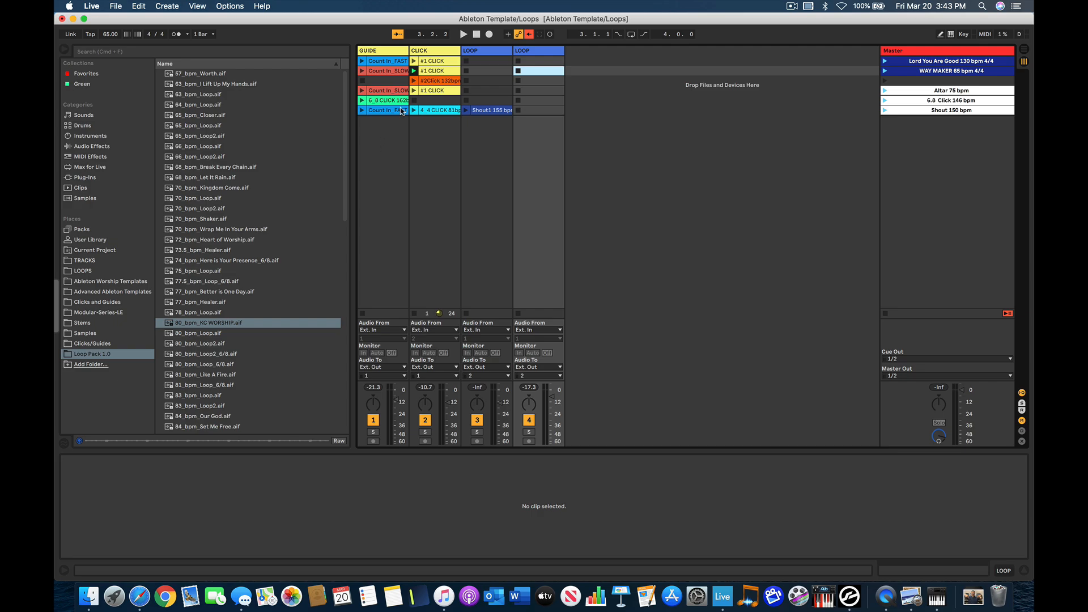
Play the WAY MAKER scene and inspect the sample settings of the #2Click 132bpm and #1 CLICK clips.
click(901, 71)
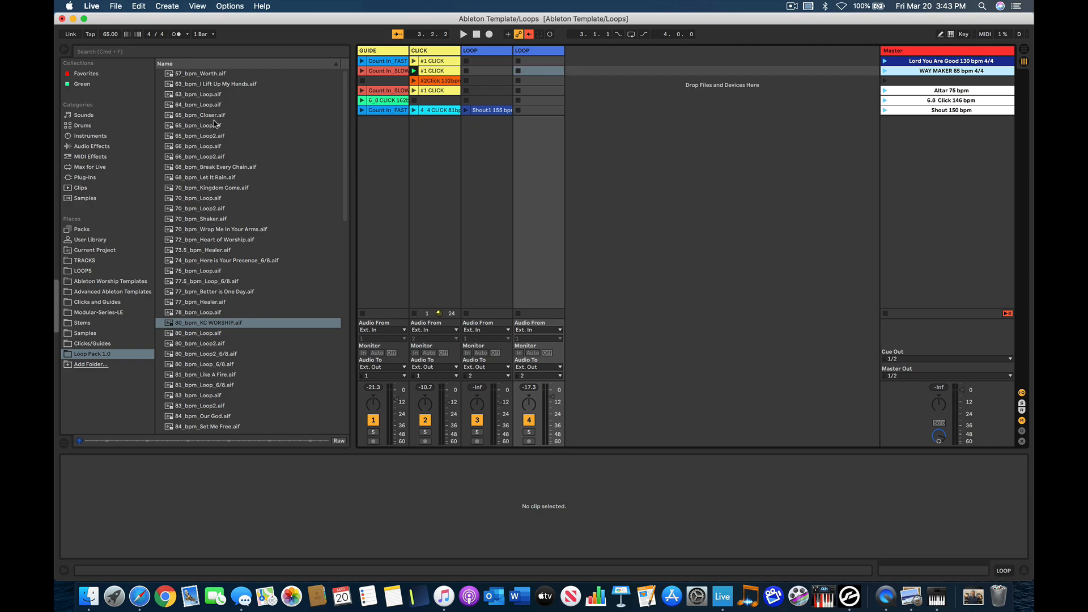
click(886, 71)
click(433, 82)
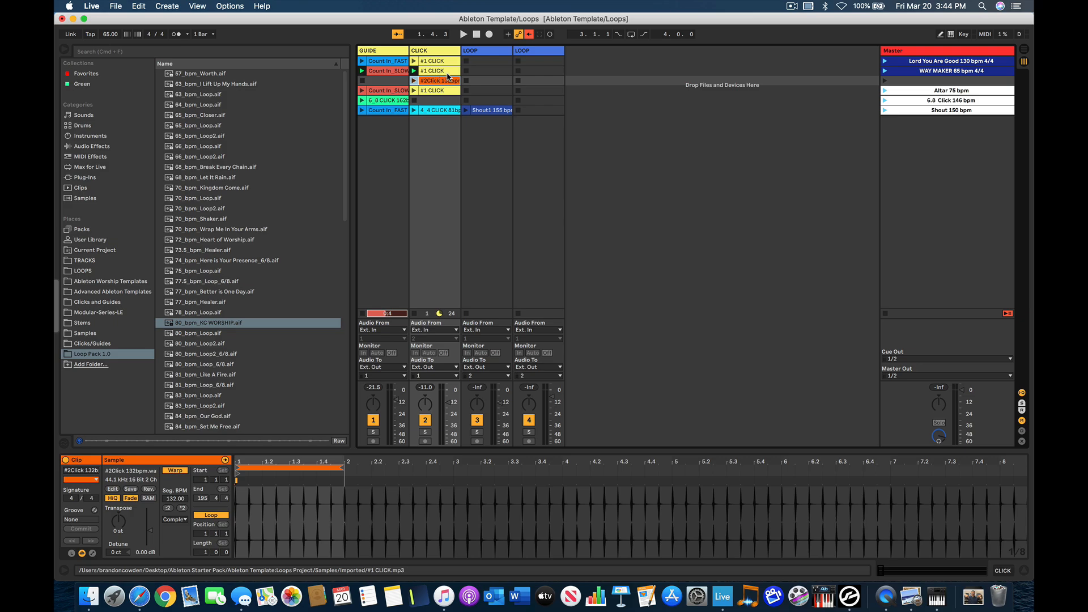
click(432, 72)
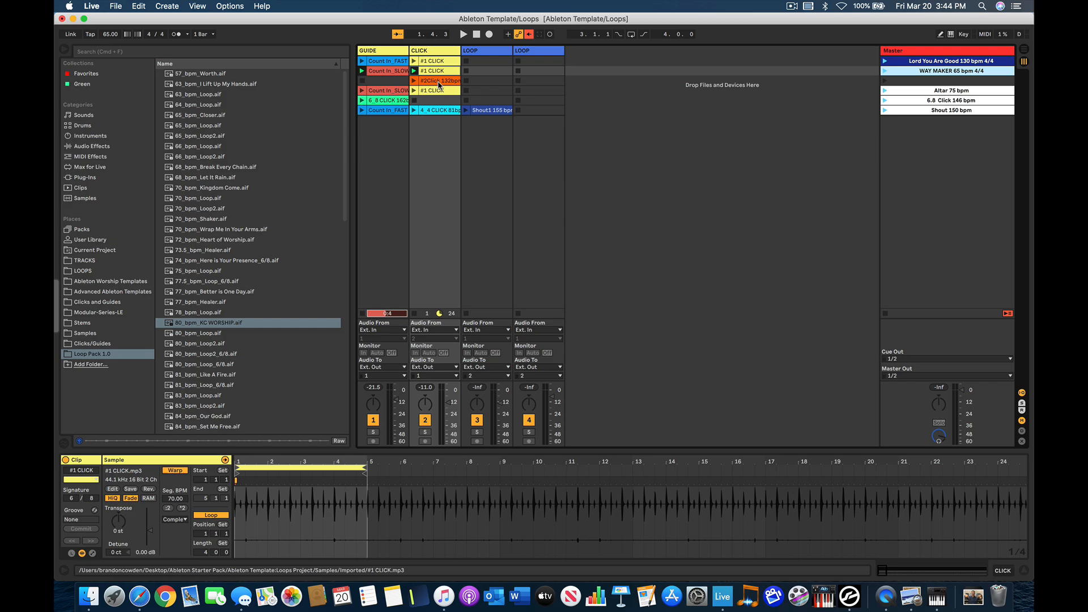
Try the WAY MAKER scene with its Count In_SLOW clip starting at bar 2, and return the start marker to bar 1.
click(389, 71)
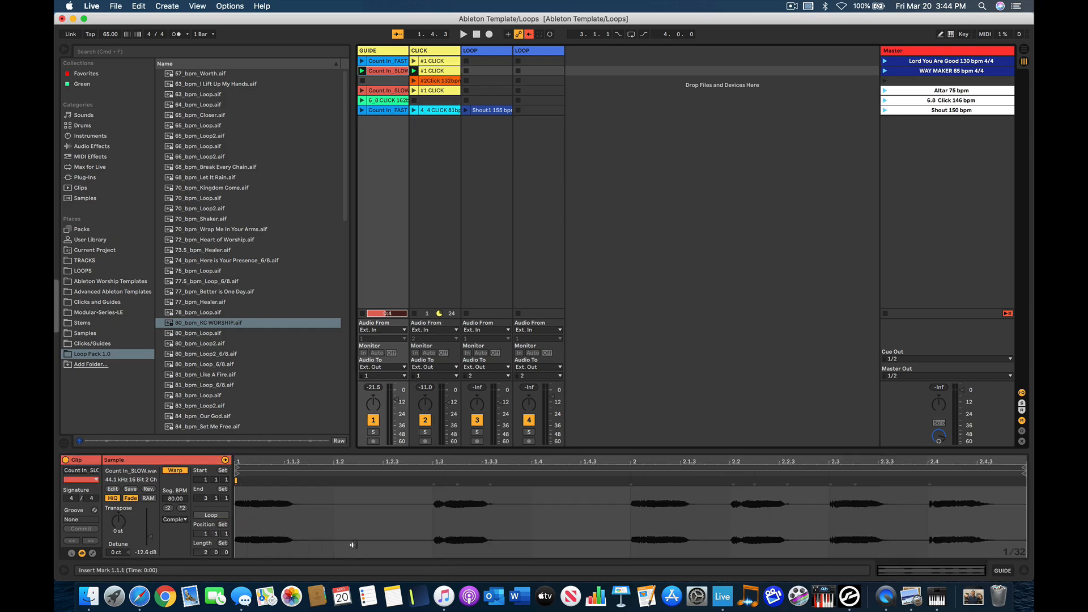
click(237, 467)
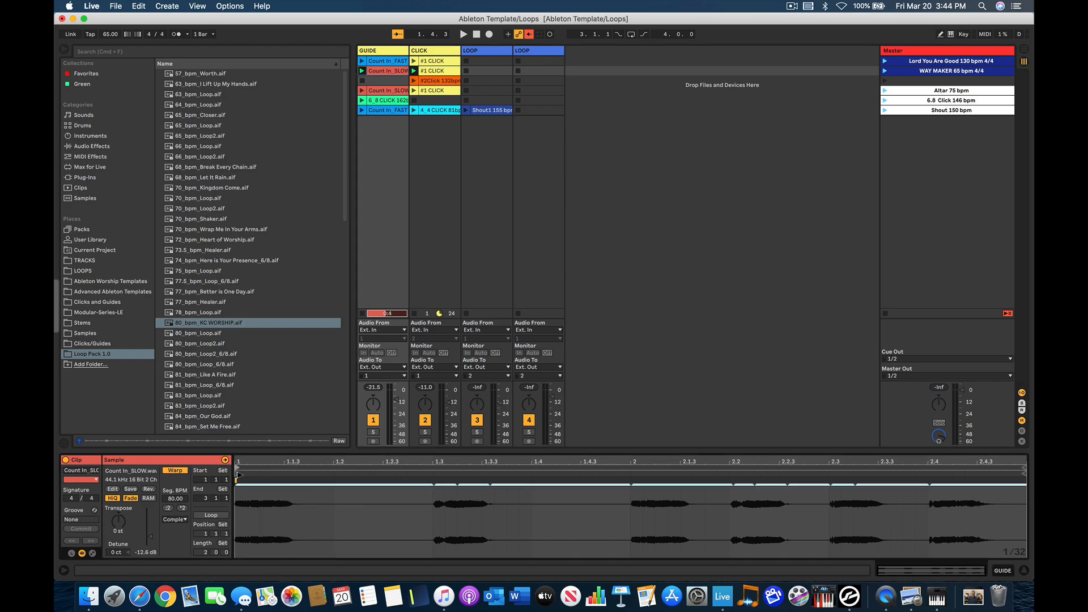
drag(237, 475, 636, 473)
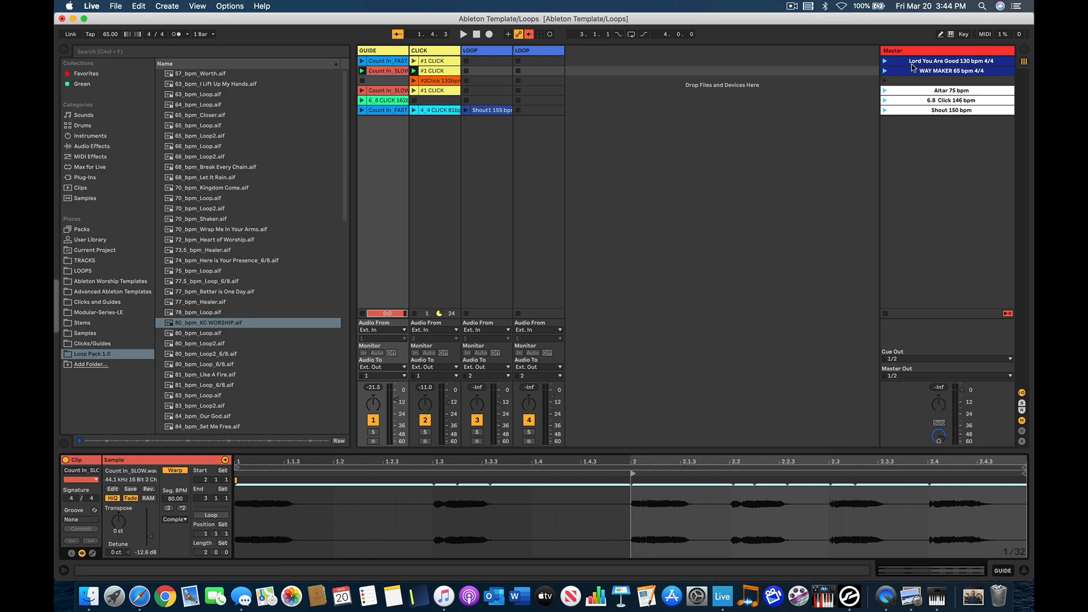
click(885, 71)
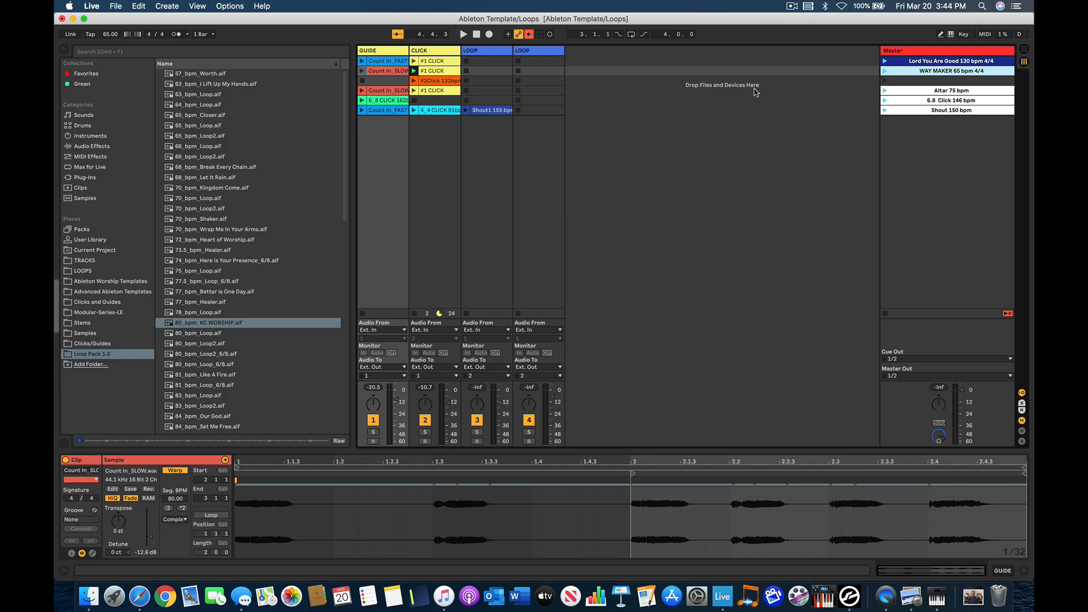
mouse_move(634, 475)
mouse_down()
mouse_move(218, 503)
mouse_move(505, 493)
mouse_move(619, 510)
mouse_move(631, 526)
mouse_up()
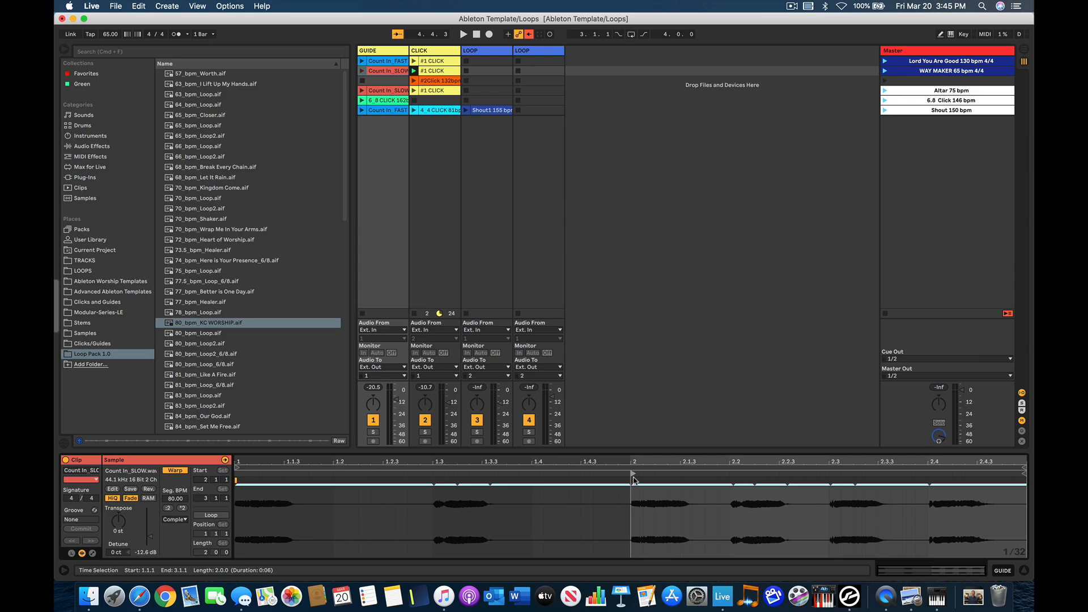
drag(633, 475, 195, 508)
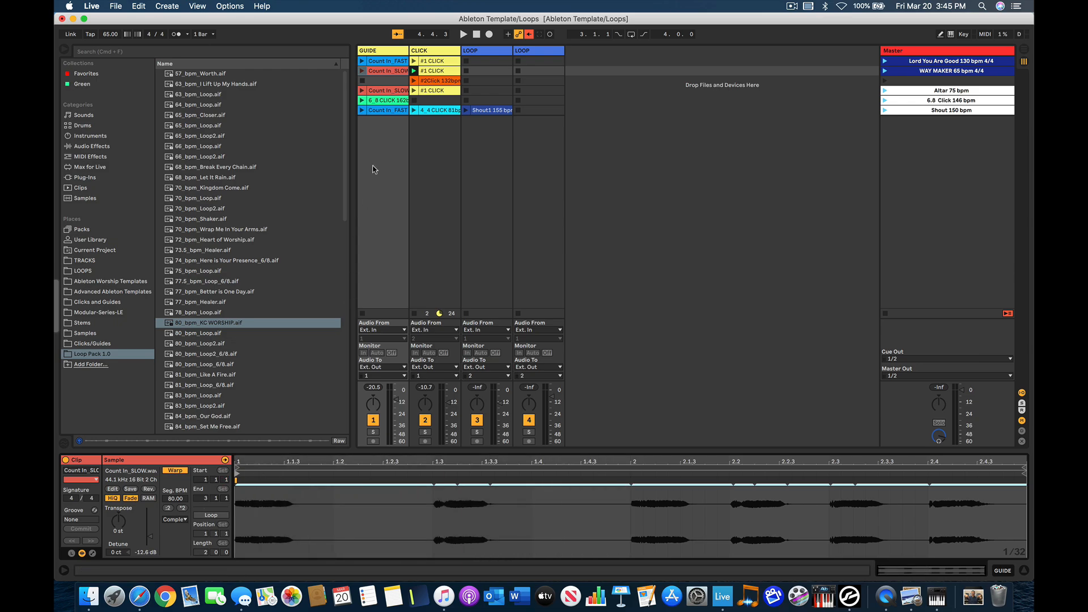
Try the Lord You Are Good scene with its Count In_FAST clip starting at bar 2, and return the start marker to bar 1.
click(383, 60)
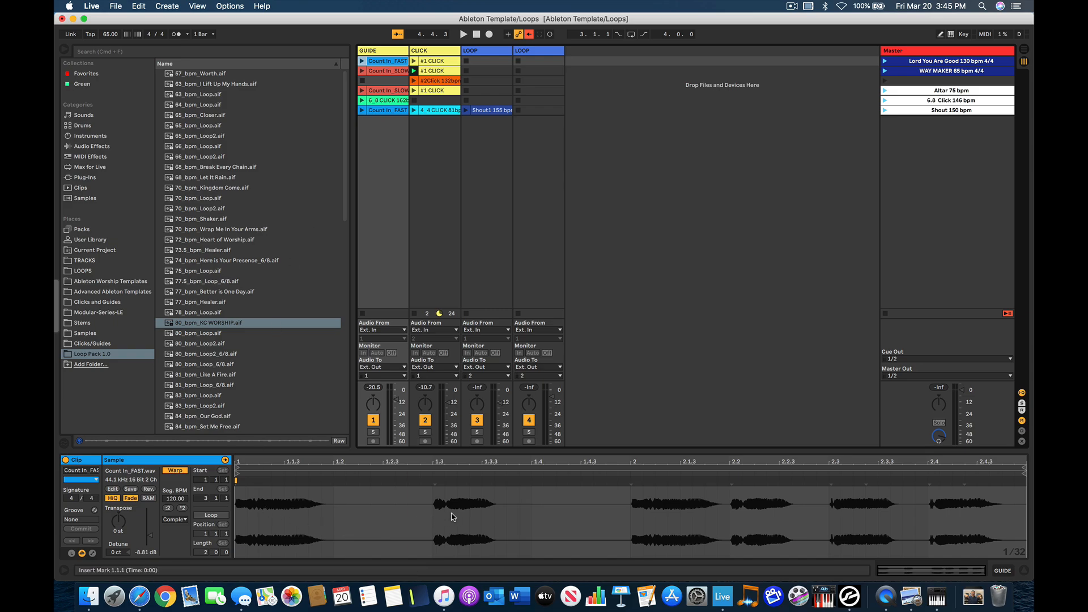
drag(237, 473, 634, 513)
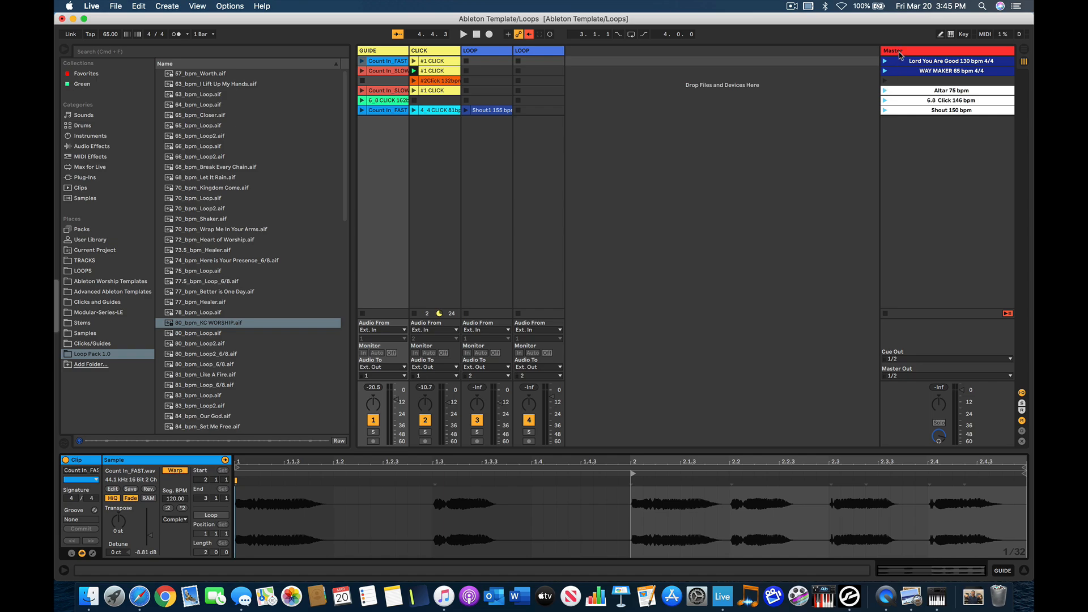
click(885, 62)
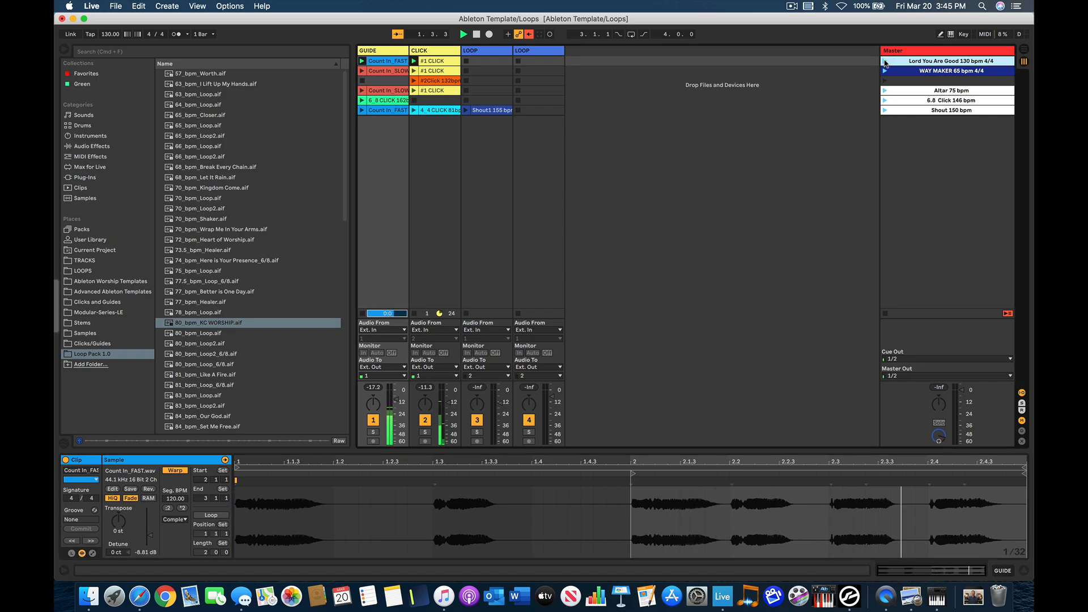
key(space)
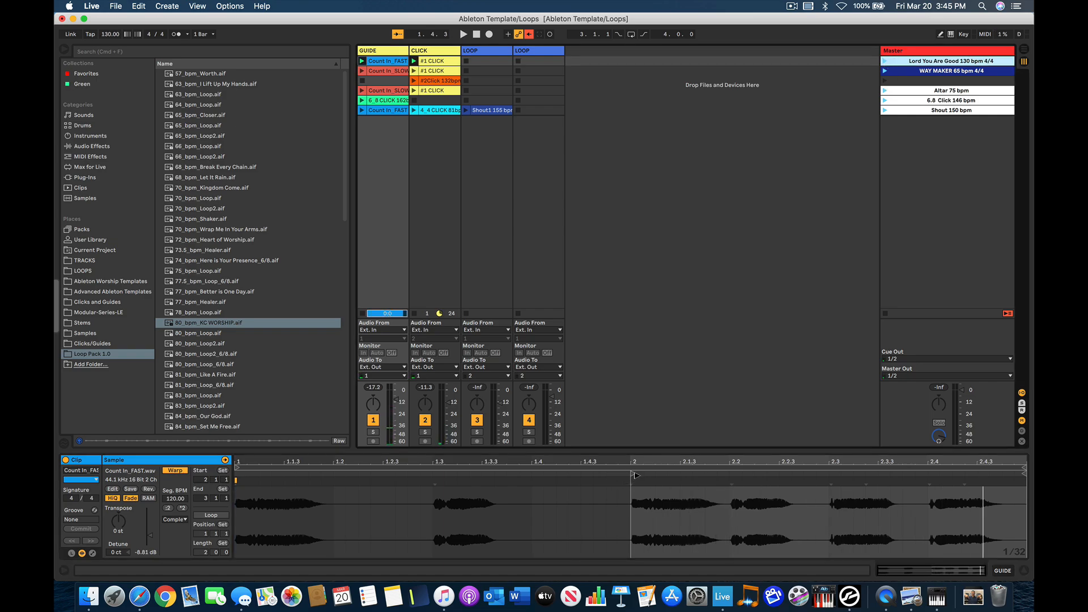
drag(633, 474, 205, 483)
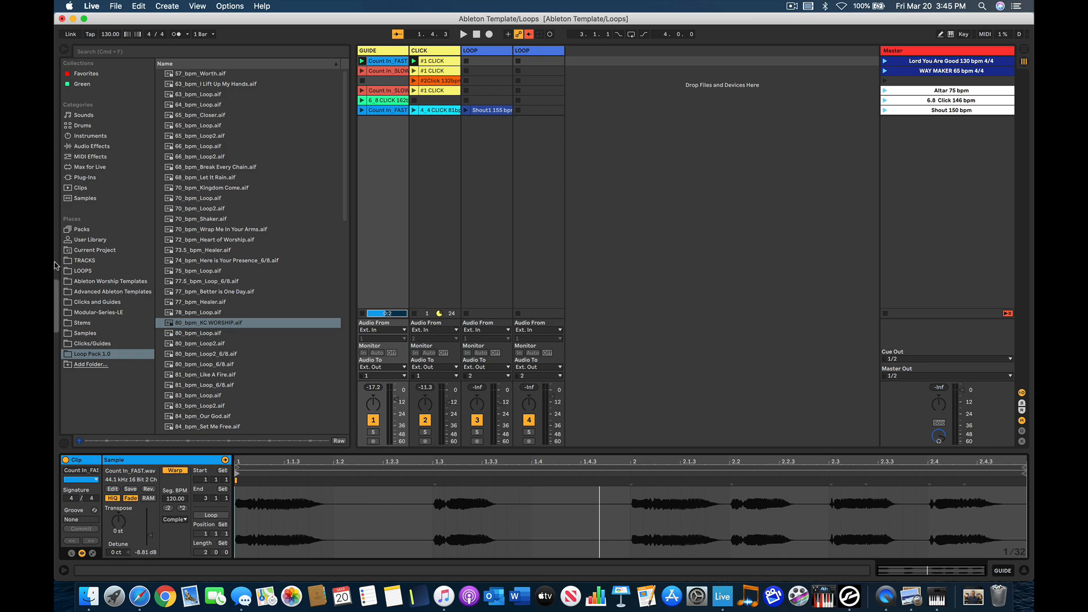
Rename the Lord You Are Good scene to "100 bpm 4/4".
mouse_move(56, 293)
click(910, 64)
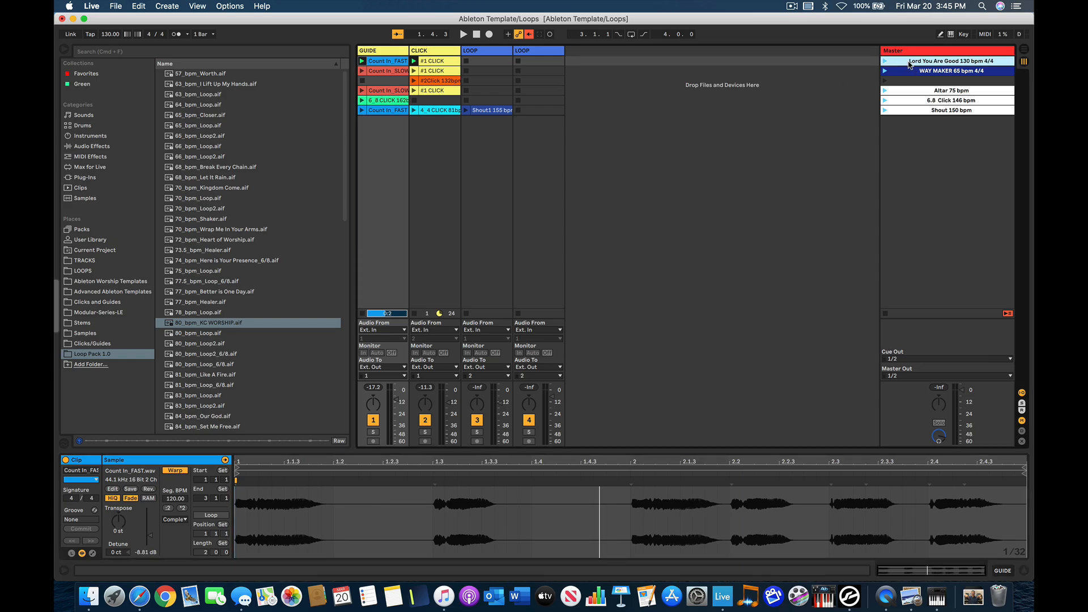
key(super+r)
key(Return)
key(BackSpace)
key(BackSpace)
key(BackSpace)
key(BackSpace)
key(BackSpace)
key(BackSpace)
key(BackSpace)
key(BackSpace)
key(BackSpace)
key(BackSpace)
key(BackSpace)
key(BackSpace)
key(BackSpace)
key(BackSpace)
key(BackSpace)
key(BackSpace)
key(BackSpace)
key(BackSpace)
key(BackSpace)
key(BackSpace)
key(BackSpace)
text(100)
Search the loop pack for "COGIC" and preview 105_bpm_COGIC 2 Bump.aif and 111_bpm_COGIC Bump.aif.
click(134, 51)
text(C)
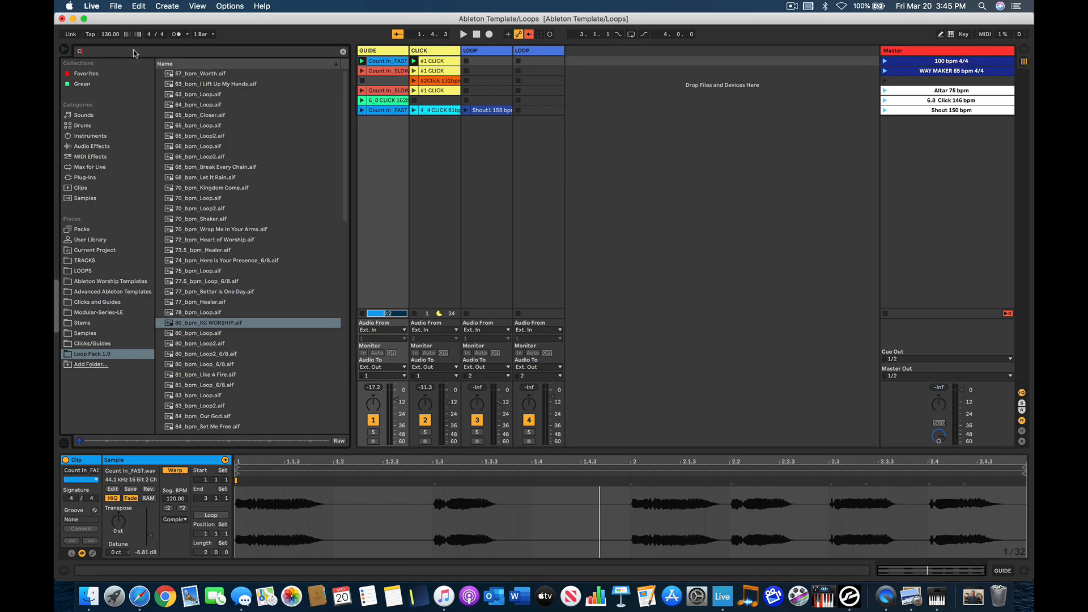
text(OGIC)
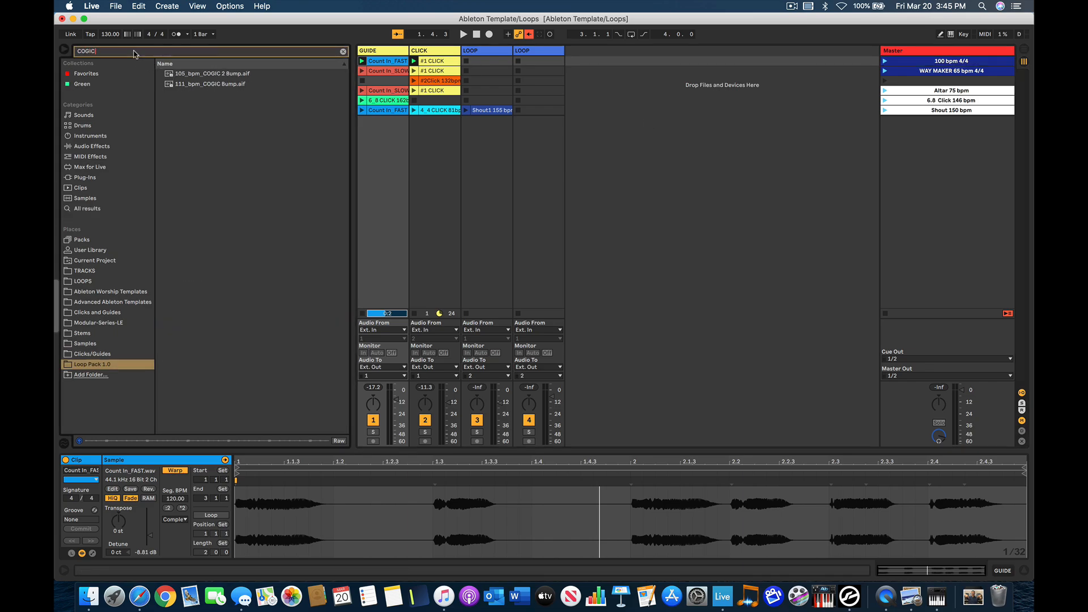
click(194, 85)
click(196, 75)
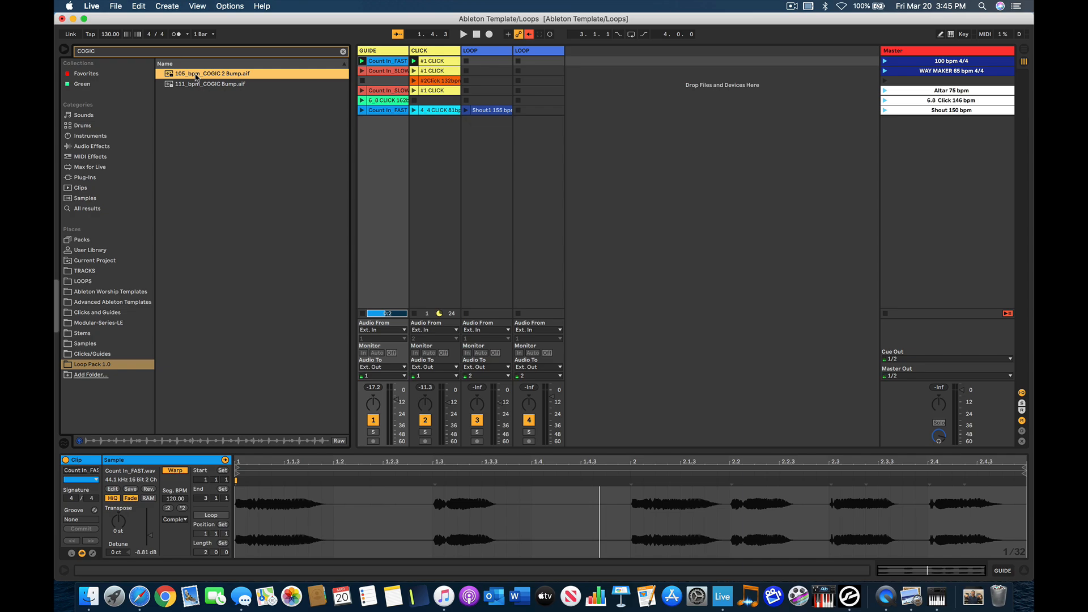
click(196, 85)
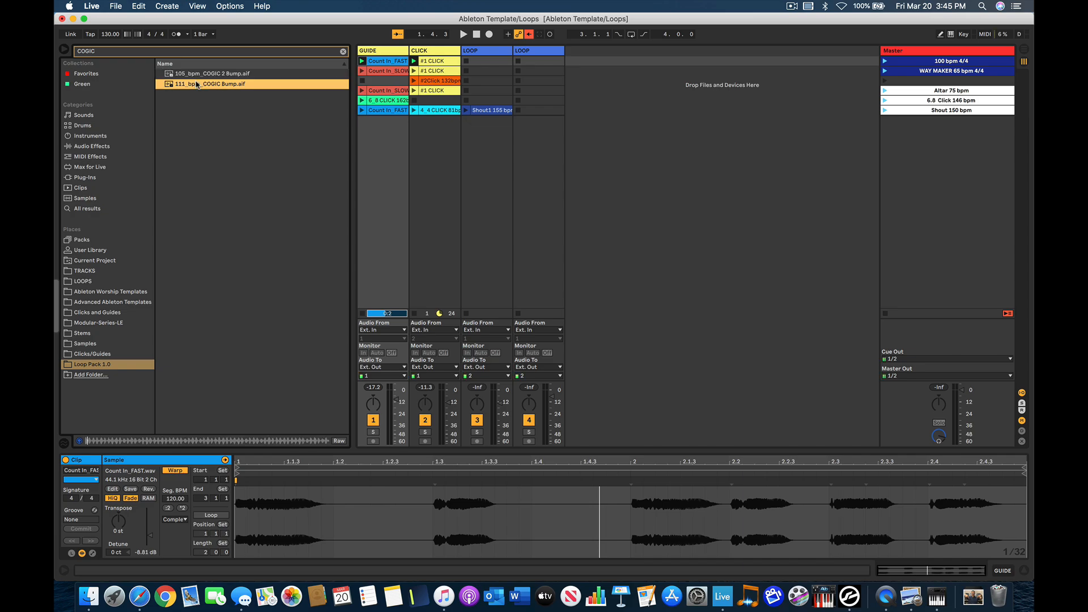
Place 105_bpm_COGIC 2 Bump.aif in the 100 bpm scene's first loop slot and play the scene.
drag(196, 76, 499, 62)
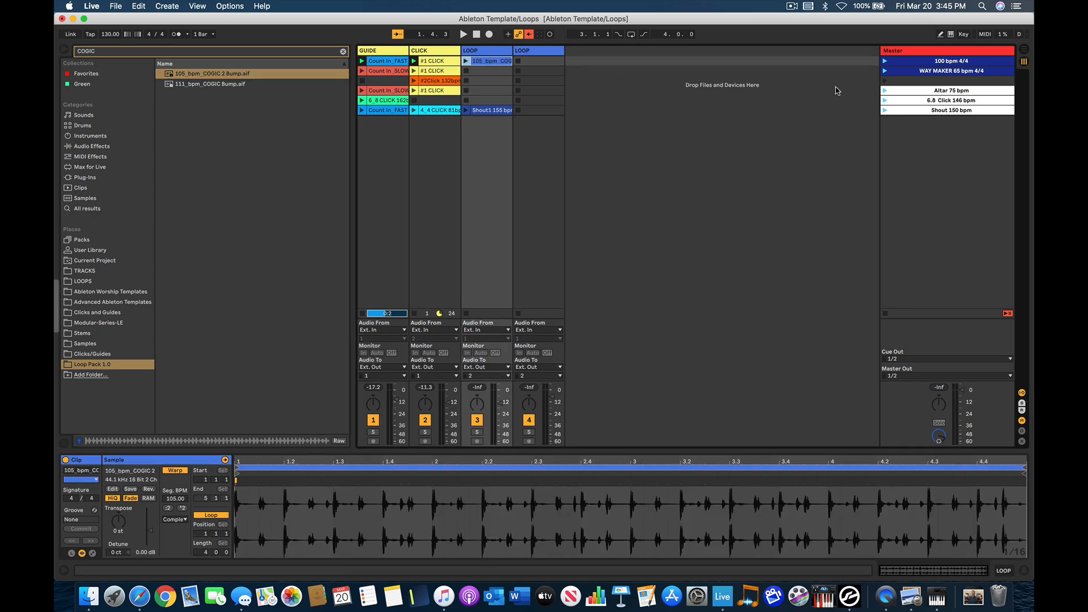
click(884, 61)
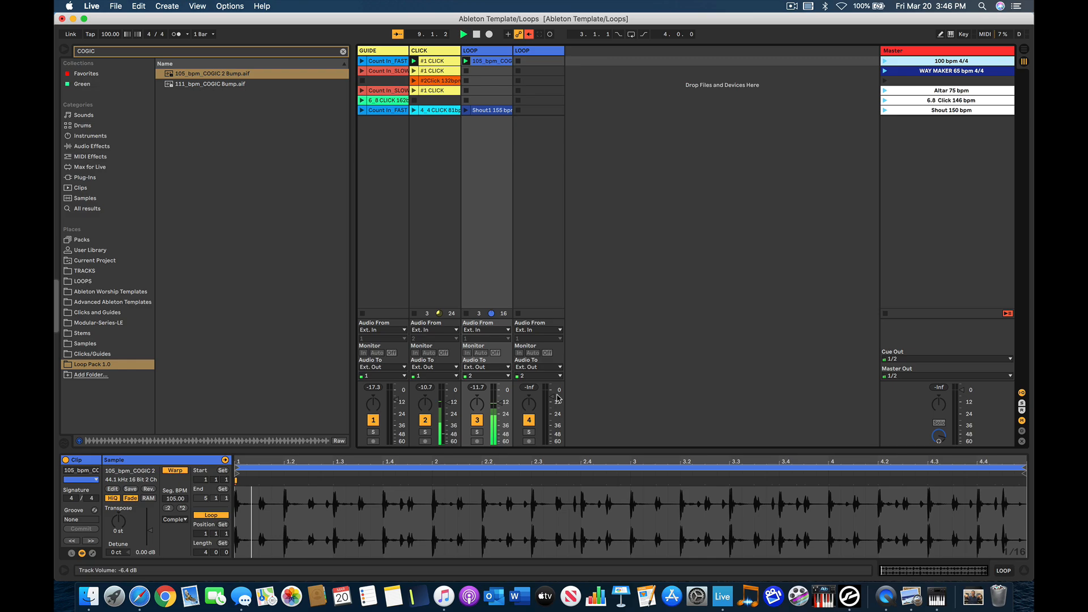
key(space)
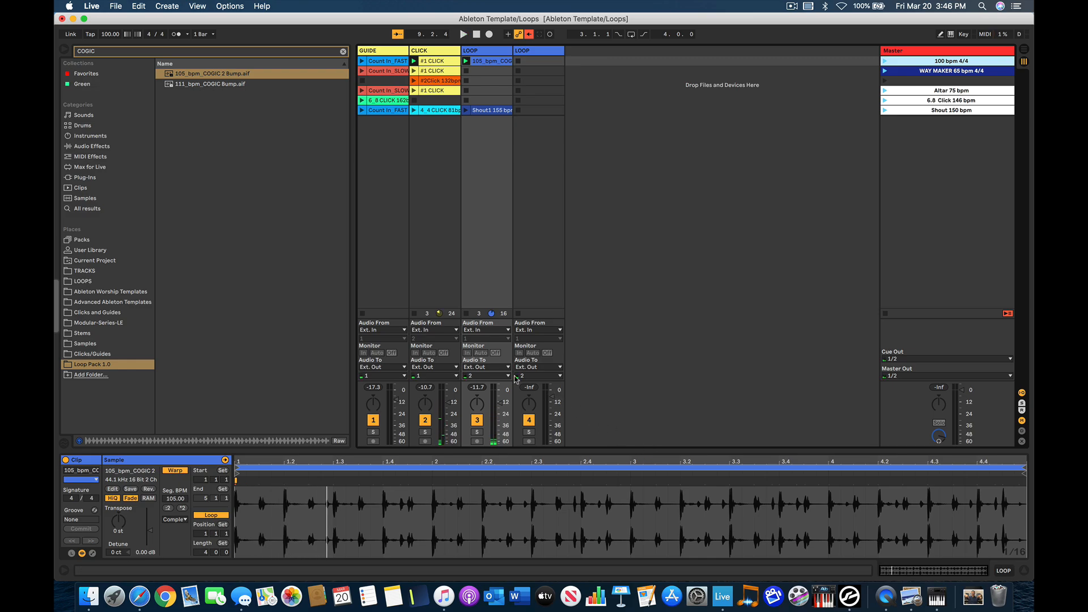
Replace the 105 bpm loop with 111_bpm_COGIC Bump.aif in the 100 bpm scene and play the scene.
click(497, 62)
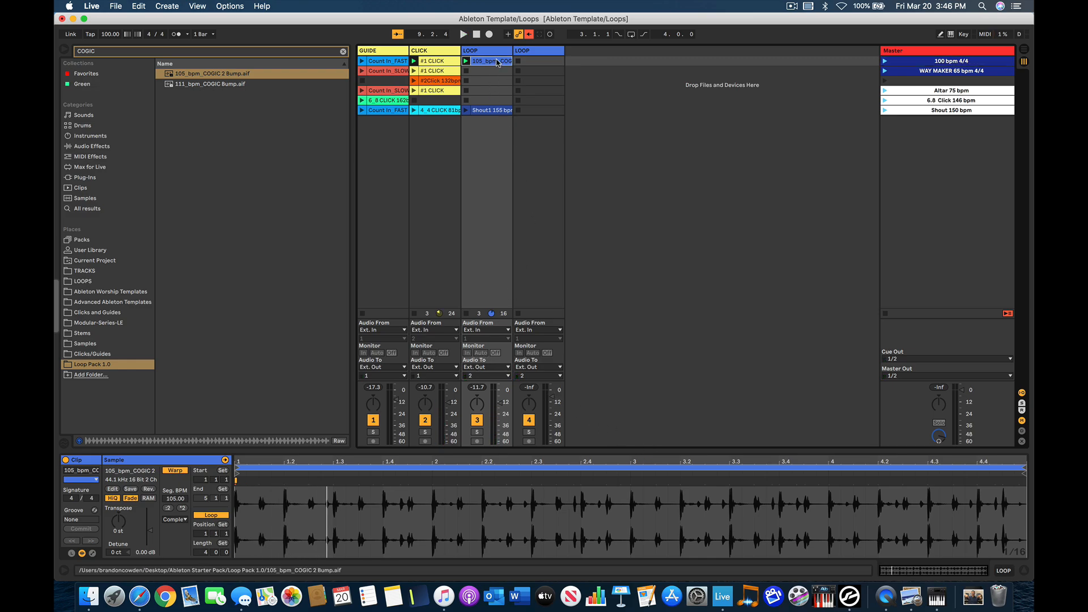
key(Delete)
drag(204, 85, 488, 61)
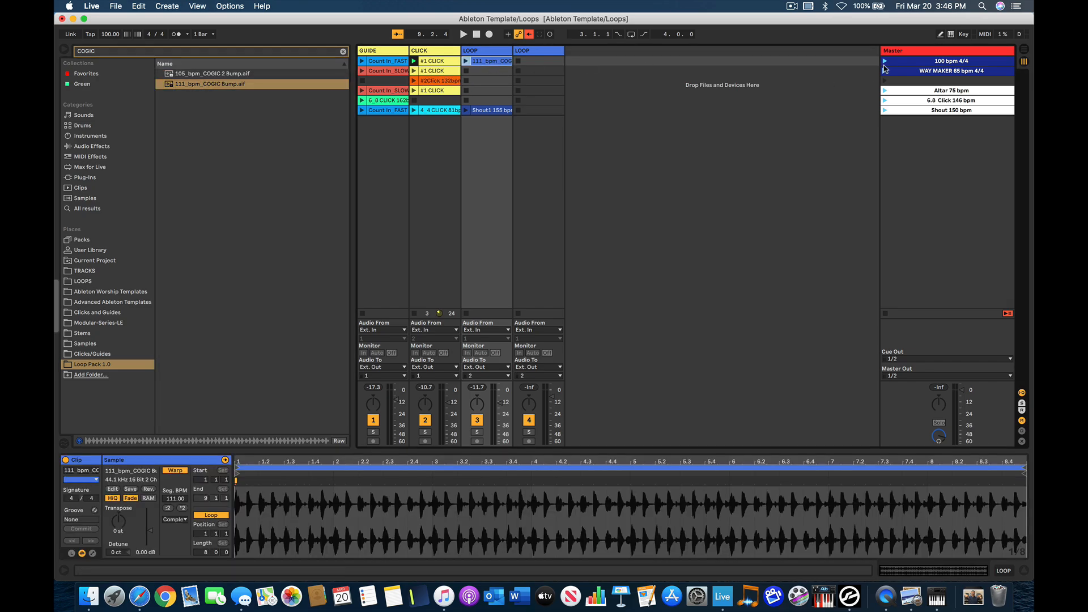
click(885, 62)
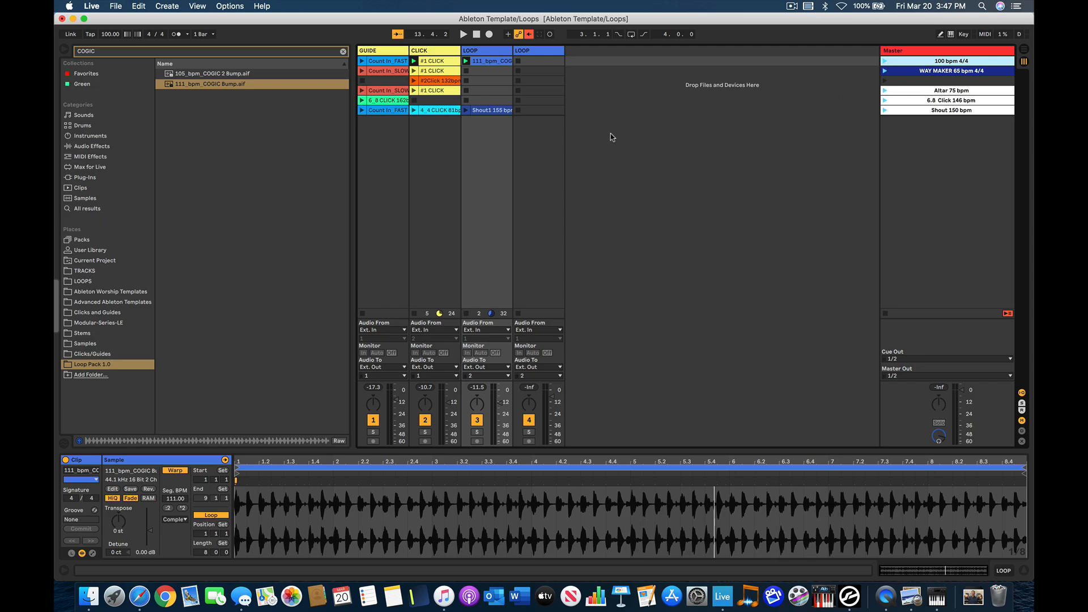
Clear the loop search and replace the 111 bpm COGIC clip with 122_bpm_Loop.aif in the 100 bpm scene's first loop slot.
click(505, 62)
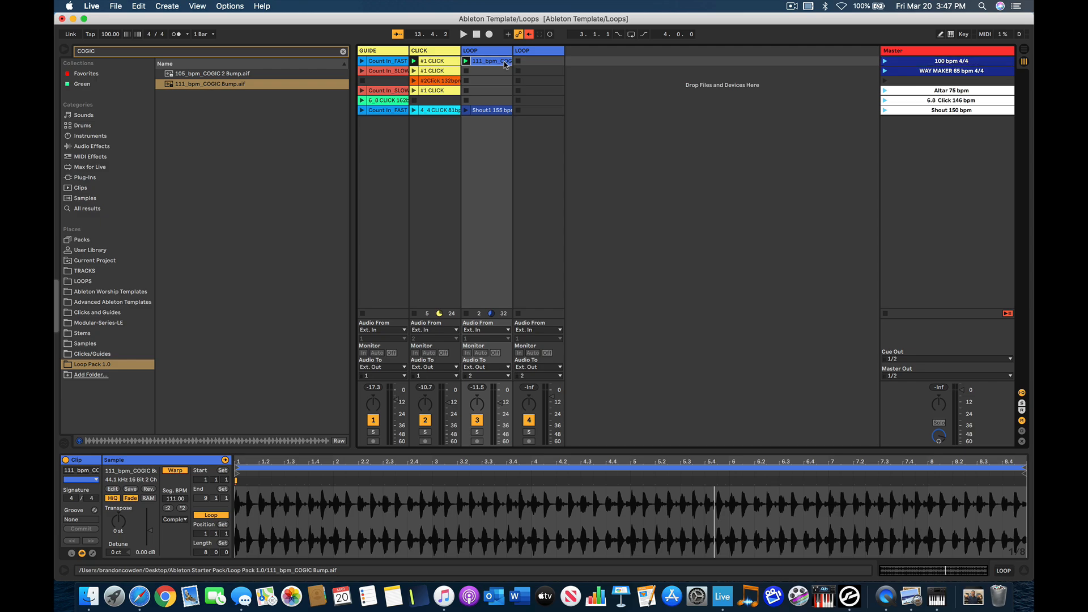
key(Delete)
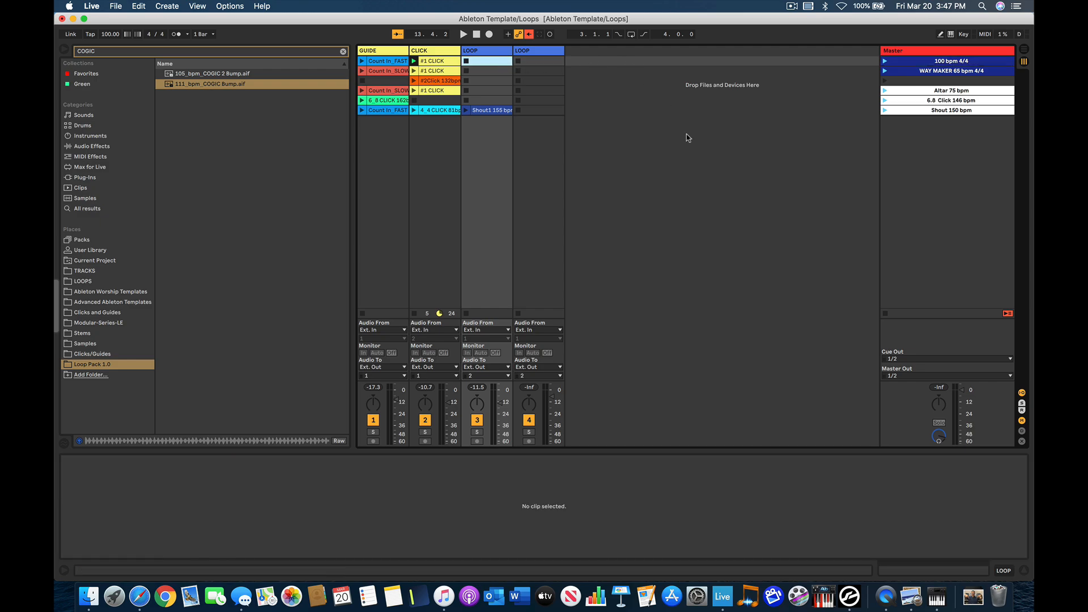
click(344, 53)
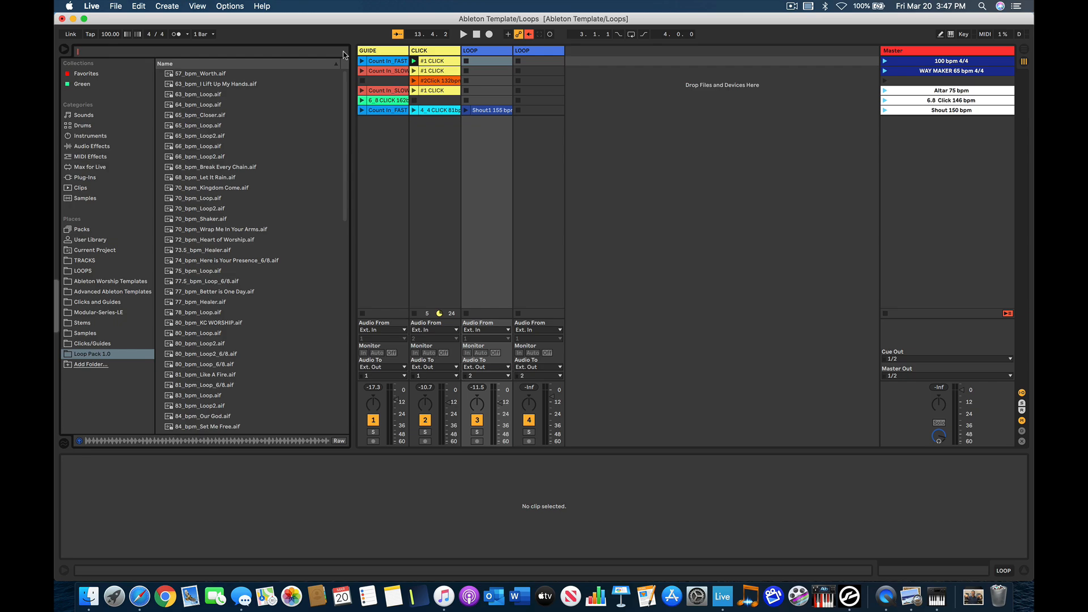
scroll(250, 212, down, 15)
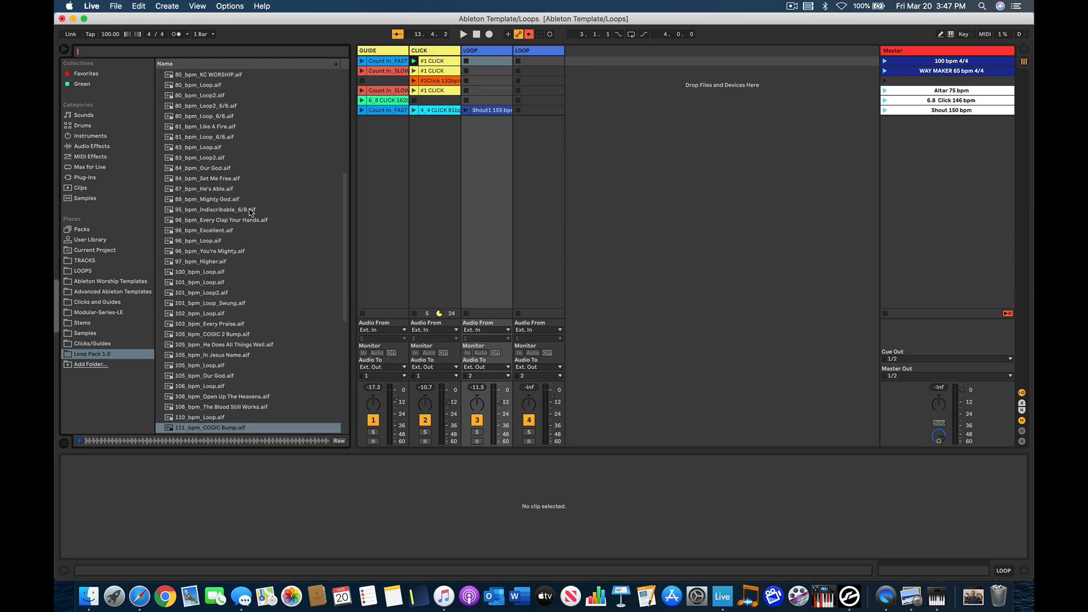
click(227, 220)
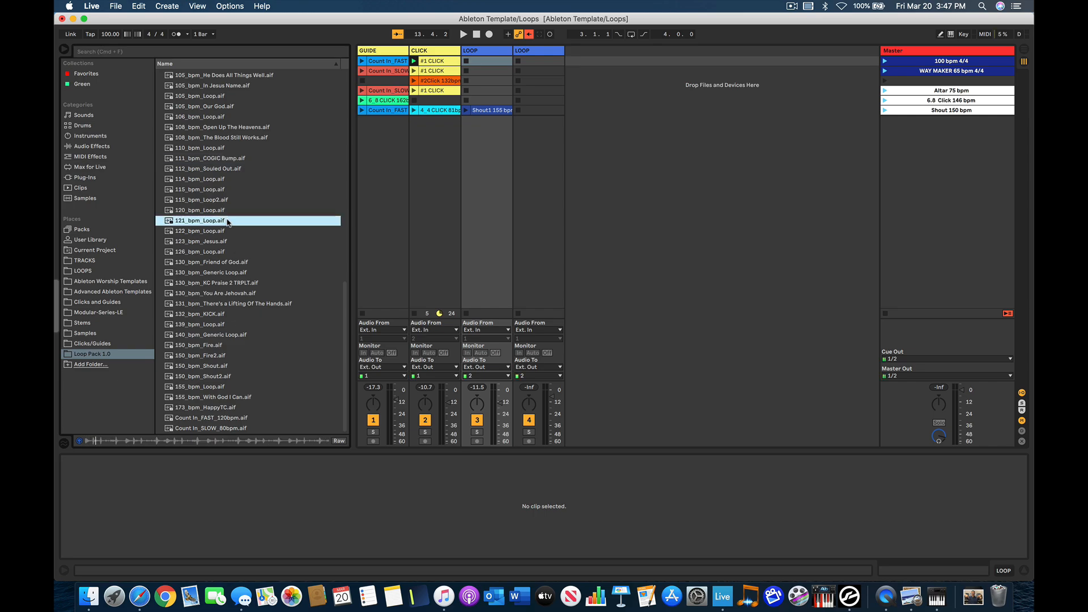
key(Down)
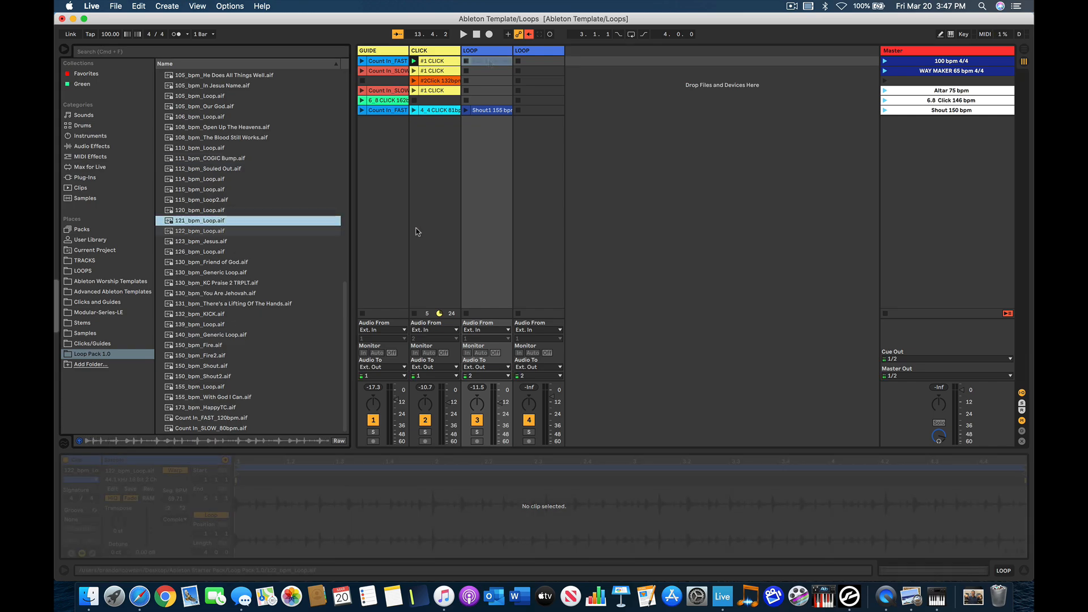
key(Return)
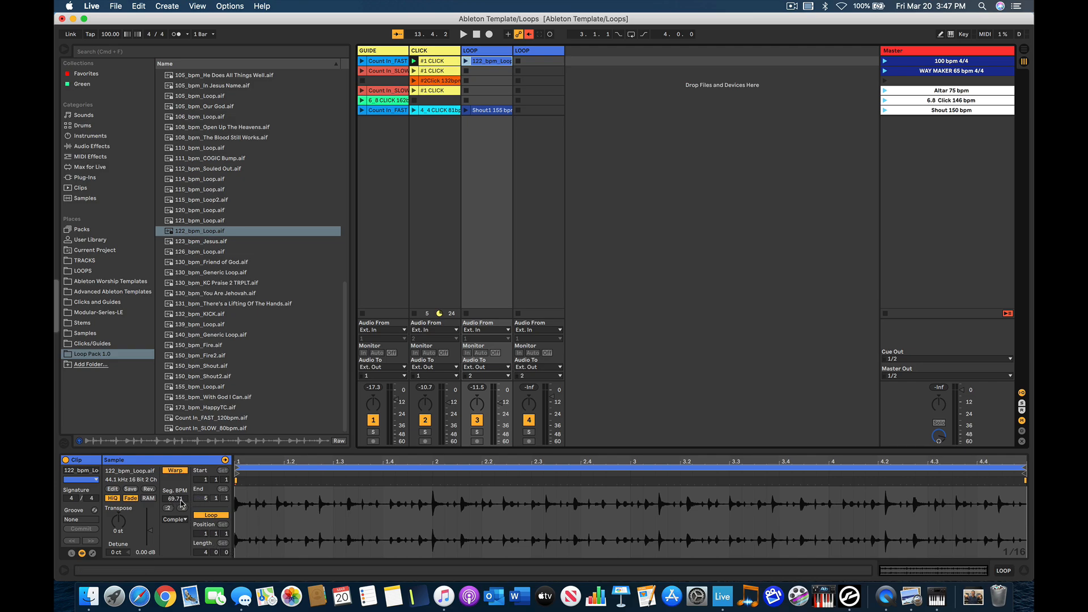
Play the 100 bpm scene and set the 122_bpm_Loop clip's segment BPM to 122.
click(885, 61)
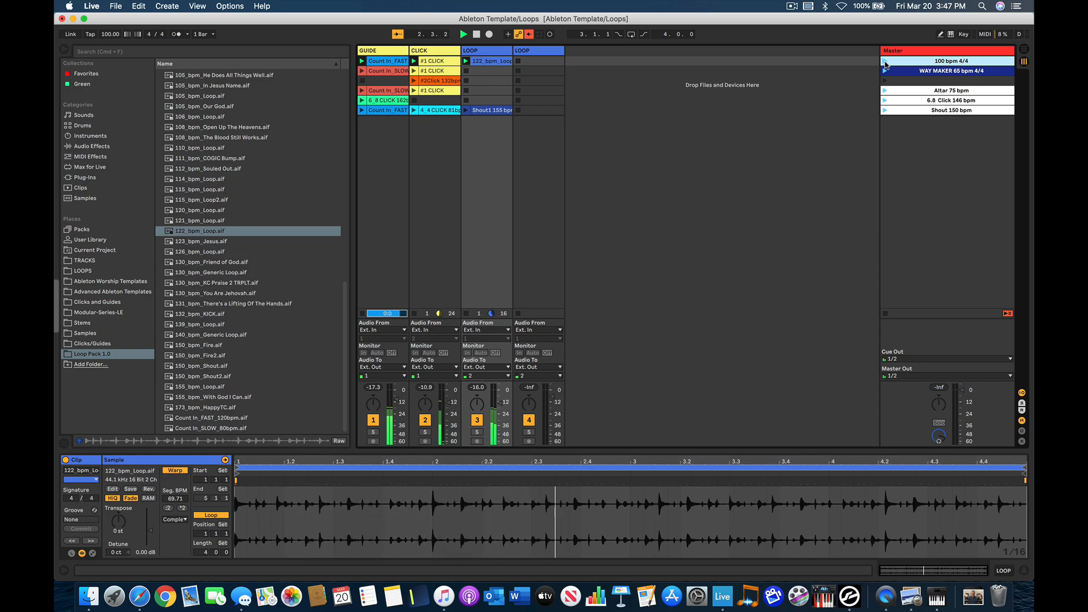
click(485, 63)
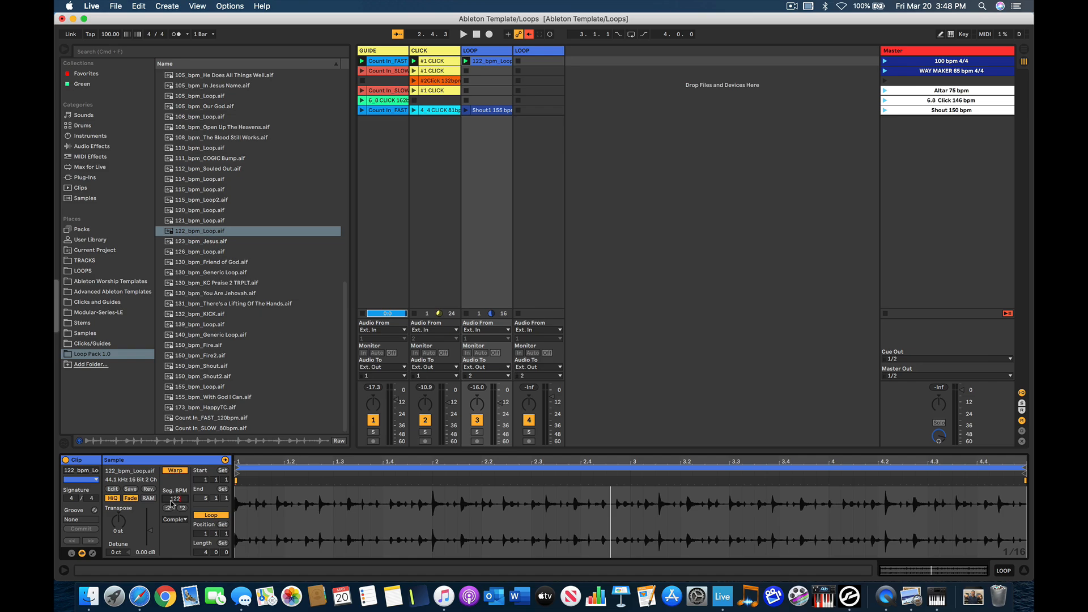
key(Return)
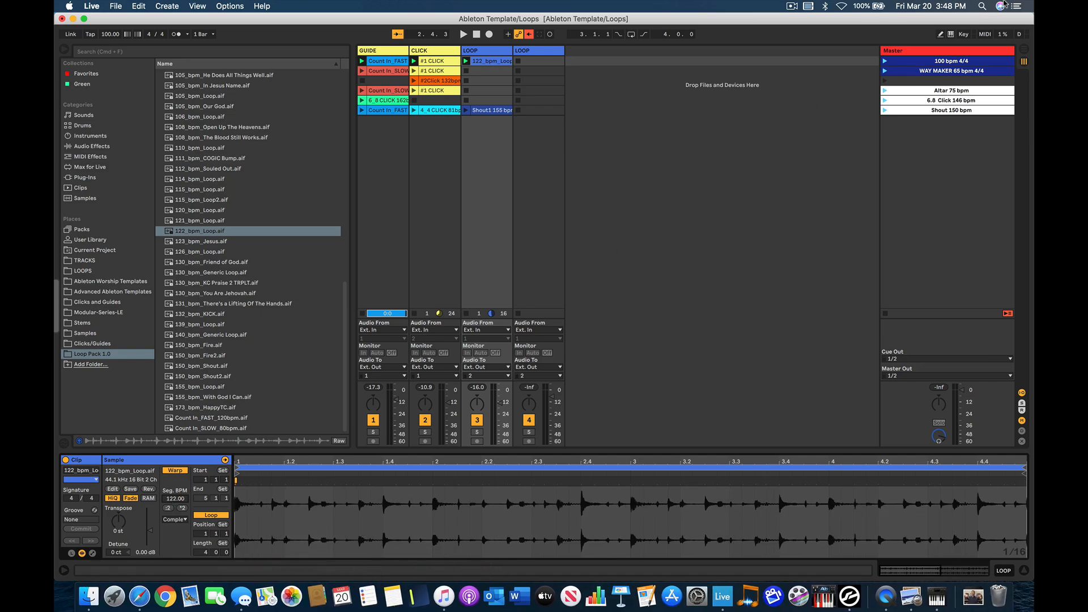
Play the 100 bpm scene and switch warping off and back on for its 122_bpm_Loop clip.
click(886, 61)
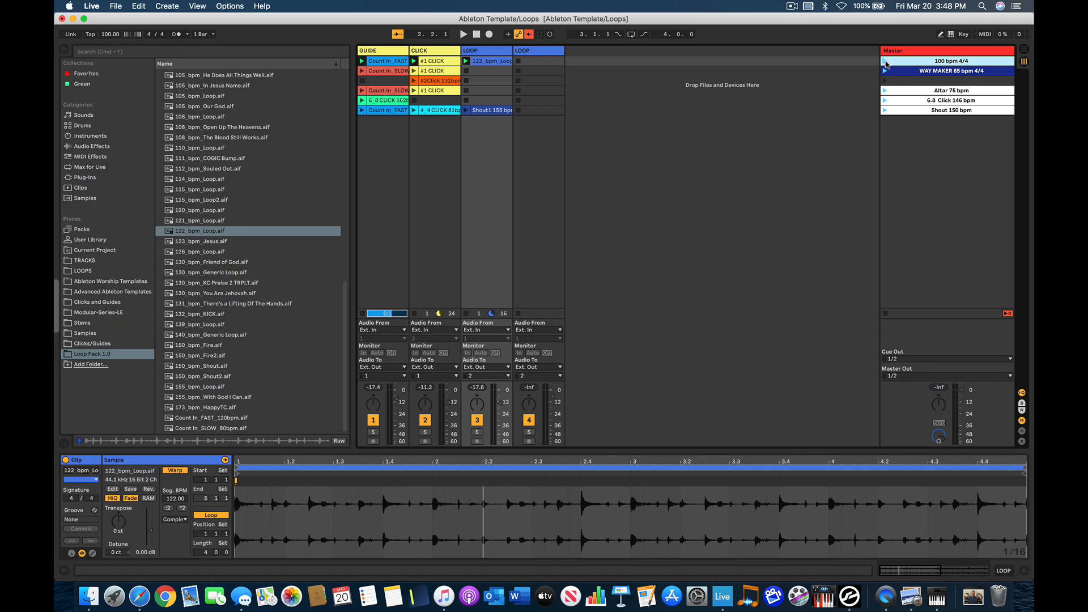
click(488, 63)
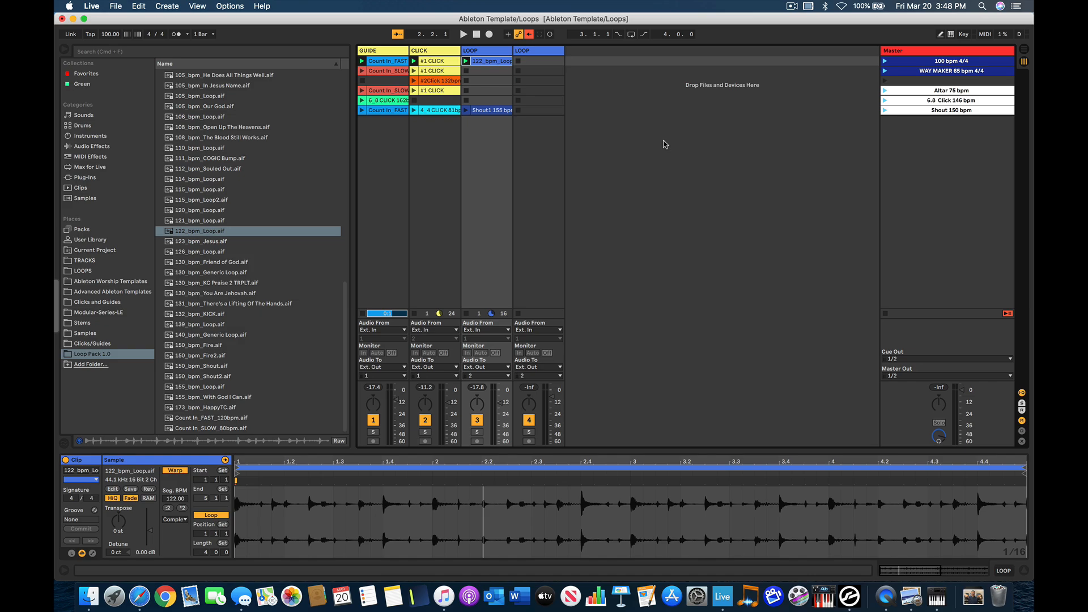
click(176, 471)
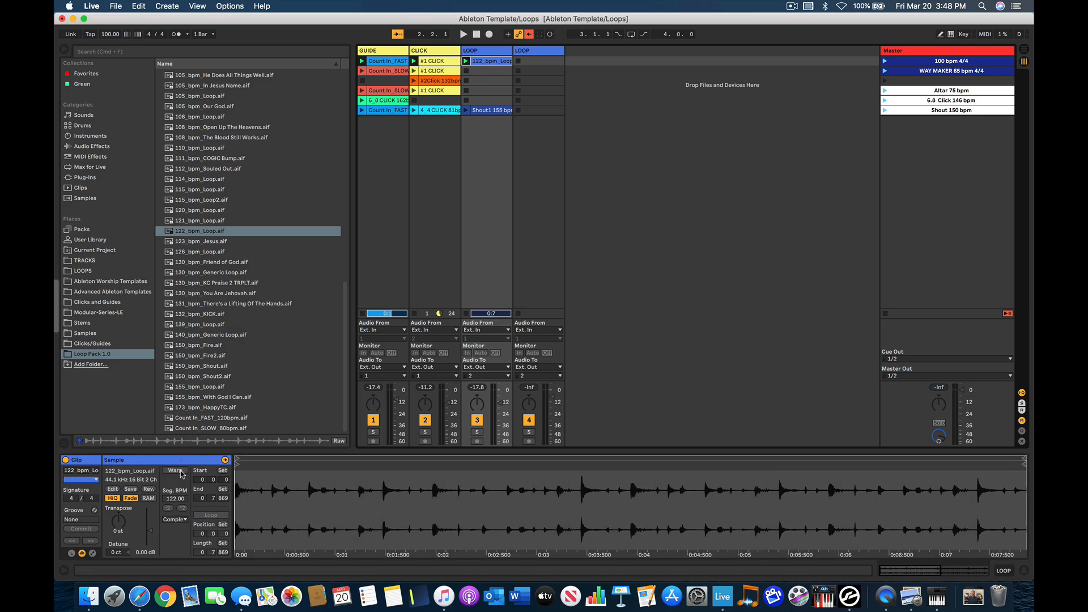
click(176, 471)
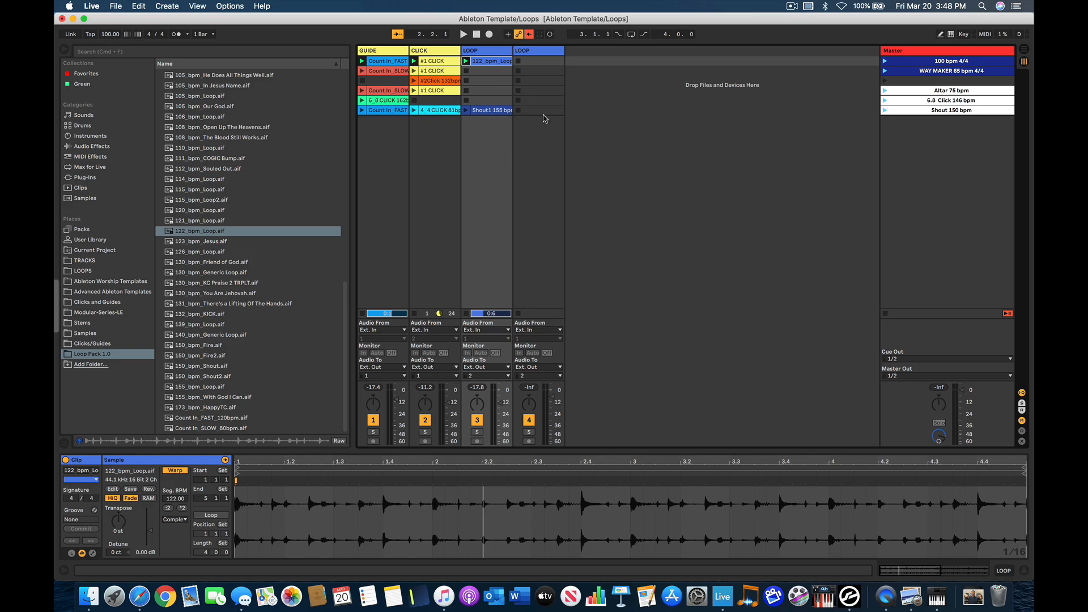
Play and stop the 6.8 Click 146 bpm scene, and search the loop pack for 6/8.
click(884, 101)
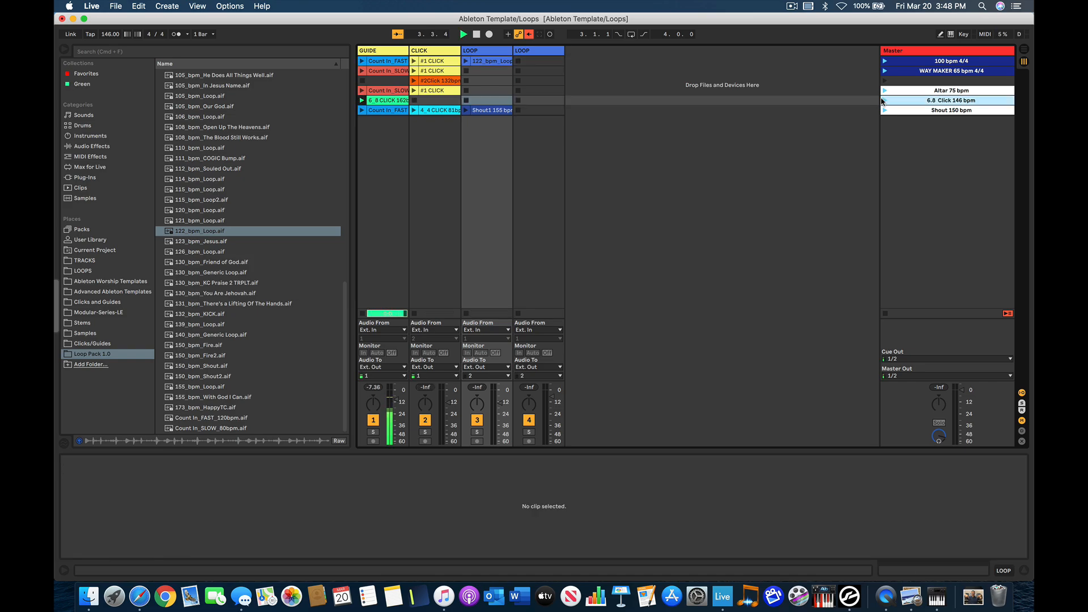
key(space)
click(239, 52)
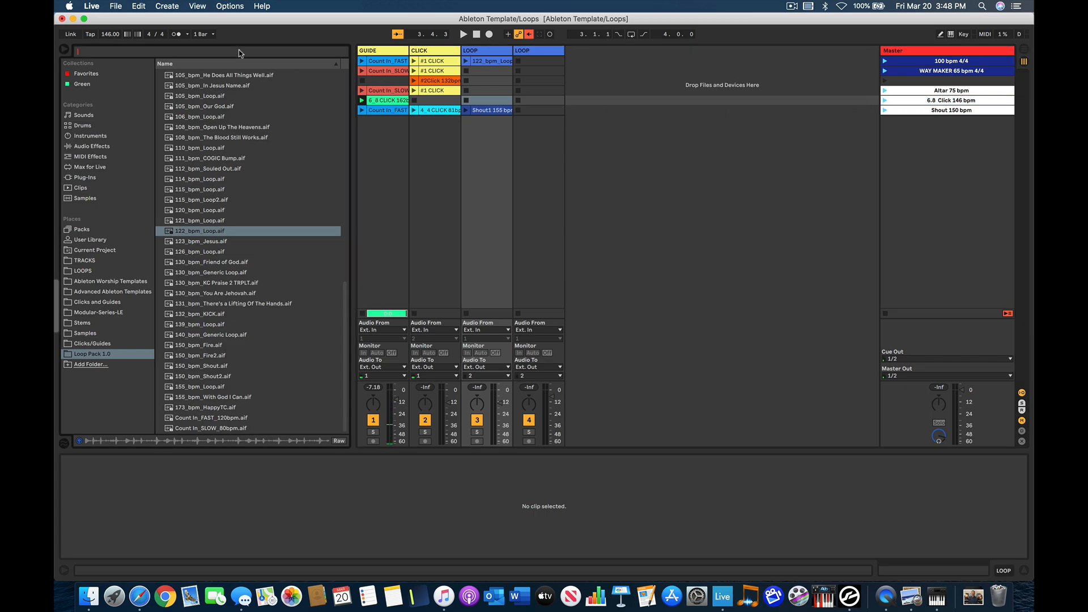
text(6/8)
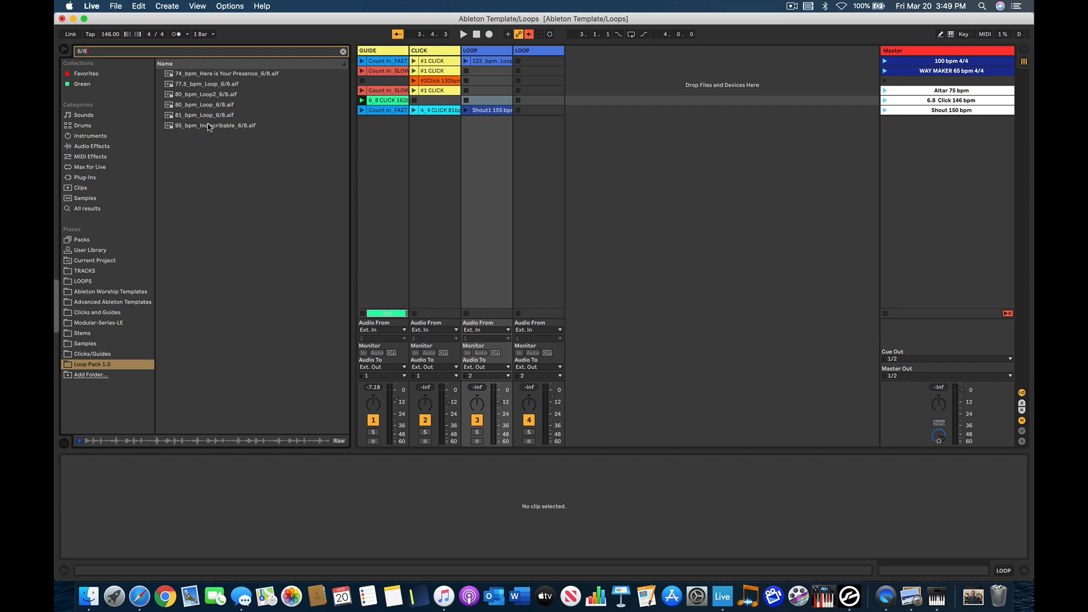
Try 95_bpm_Indiscribable_6/8.aif in the first loop slot of the 6.8 Click 146 bpm scene, playing it and doubling its segment BPM to 190.
drag(210, 127, 491, 105)
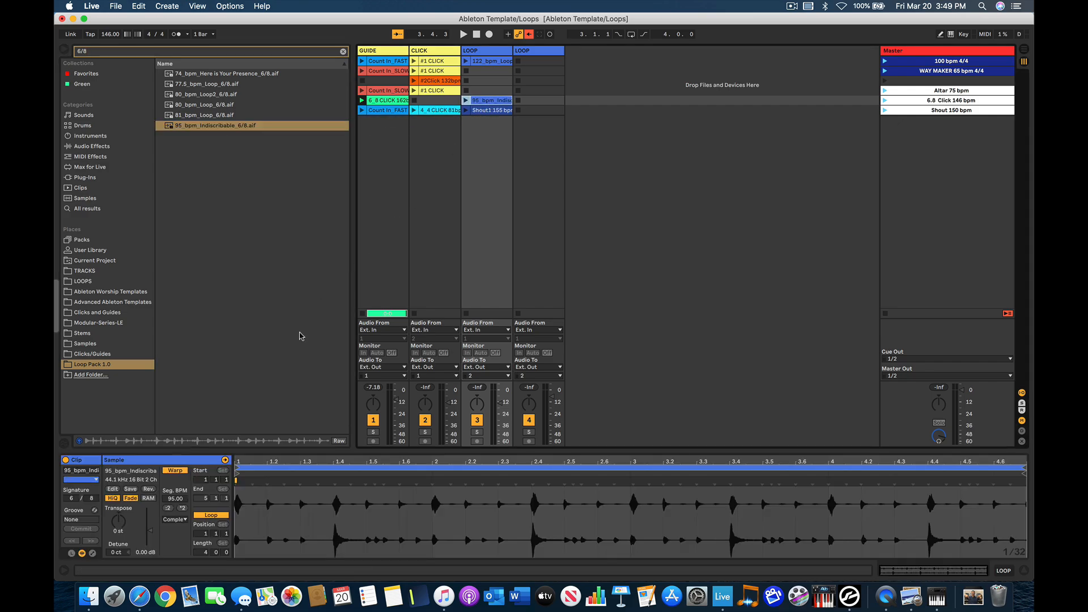
click(182, 509)
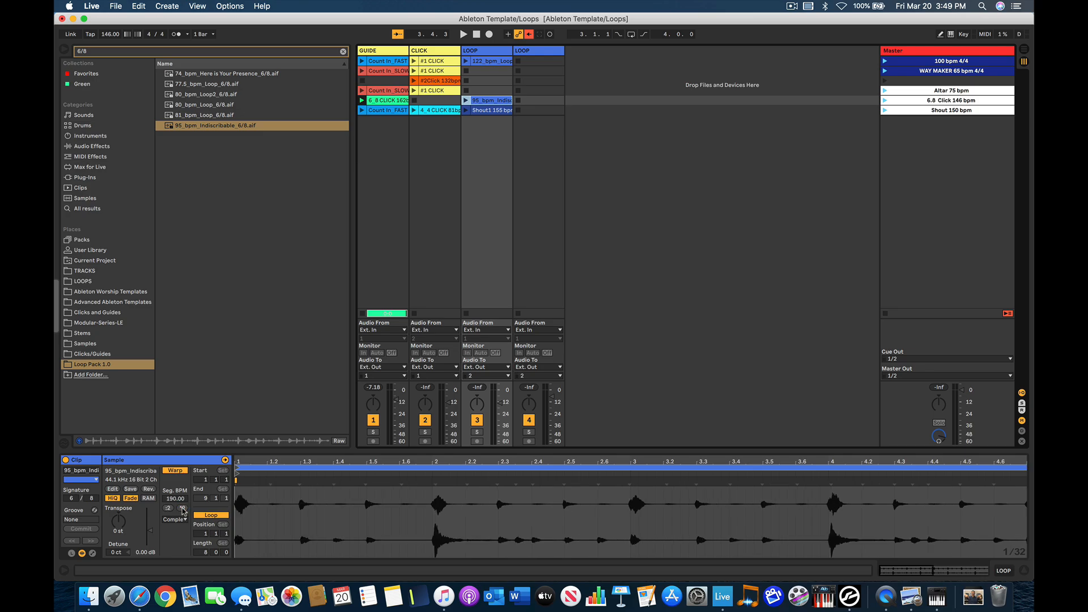
click(169, 508)
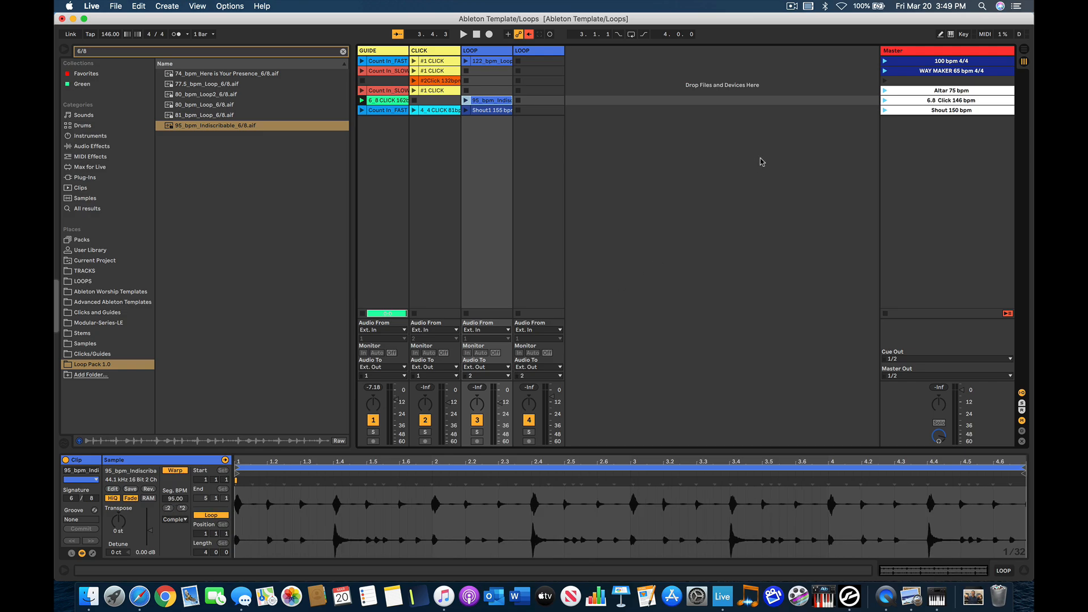
click(884, 101)
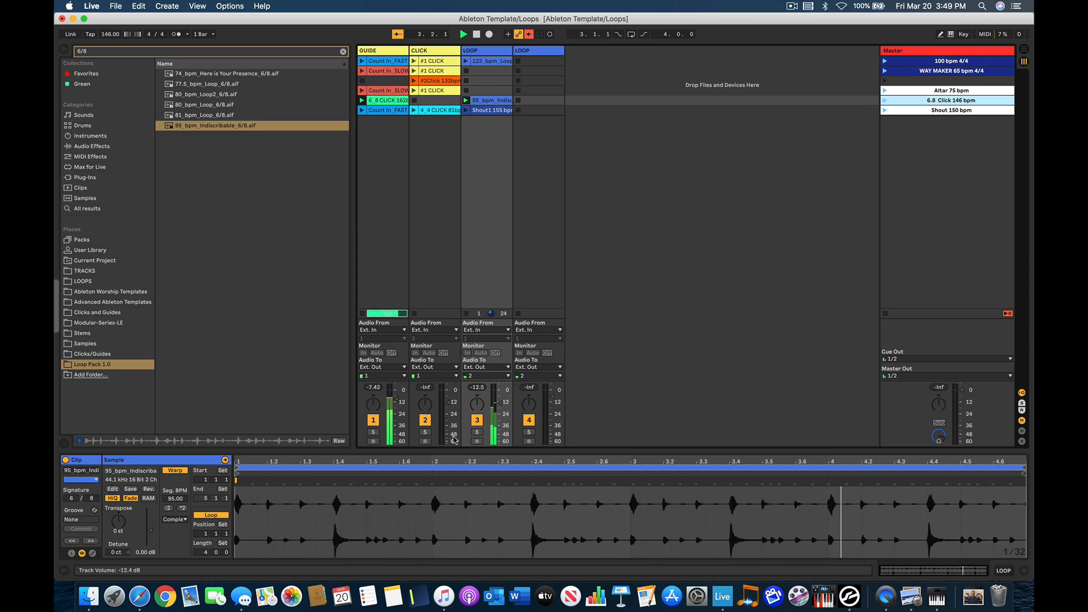
click(182, 508)
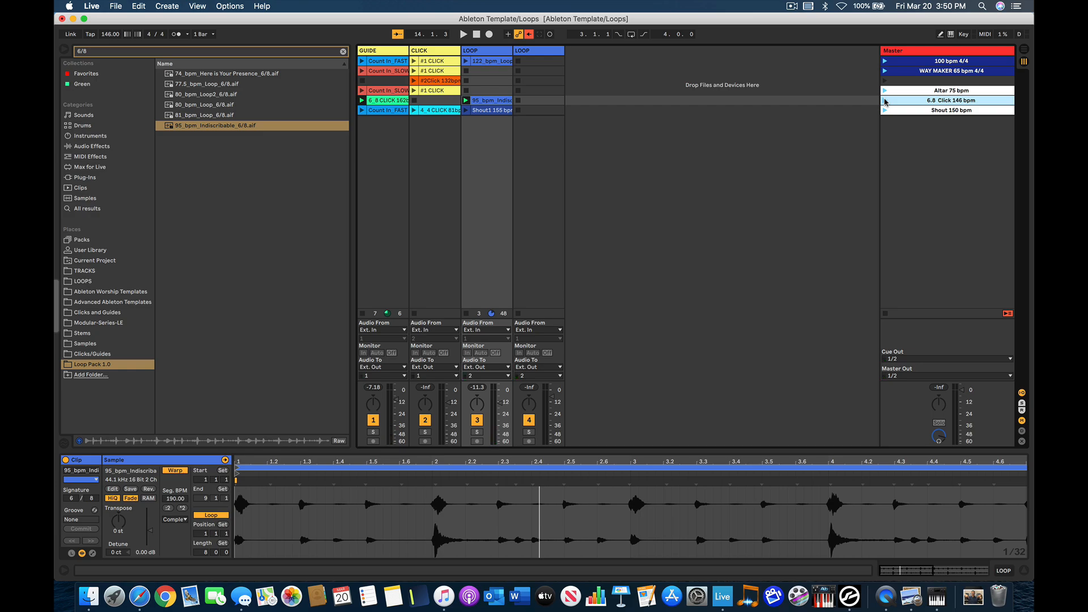
Replace the 95 bpm loop with 81_bpm_Loop_6/8.aif, doubled to a segment BPM of 162, and play the 6.8 Click scene.
click(507, 101)
mouse_move(507, 102)
mouse_down()
mouse_move(227, 159)
mouse_move(205, 121)
mouse_move(486, 114)
mouse_move(488, 101)
mouse_up()
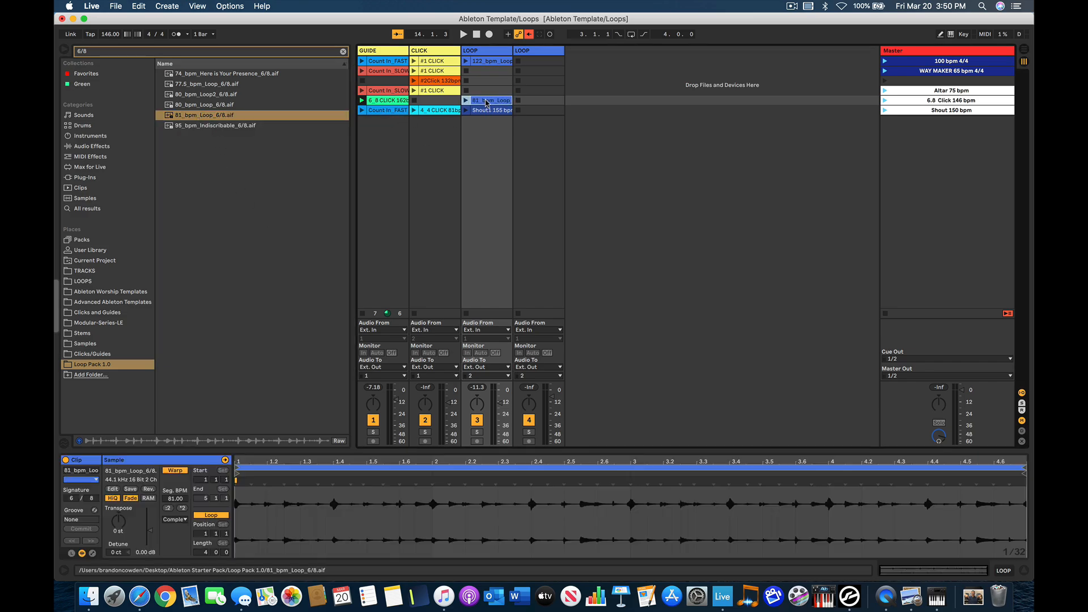
click(183, 508)
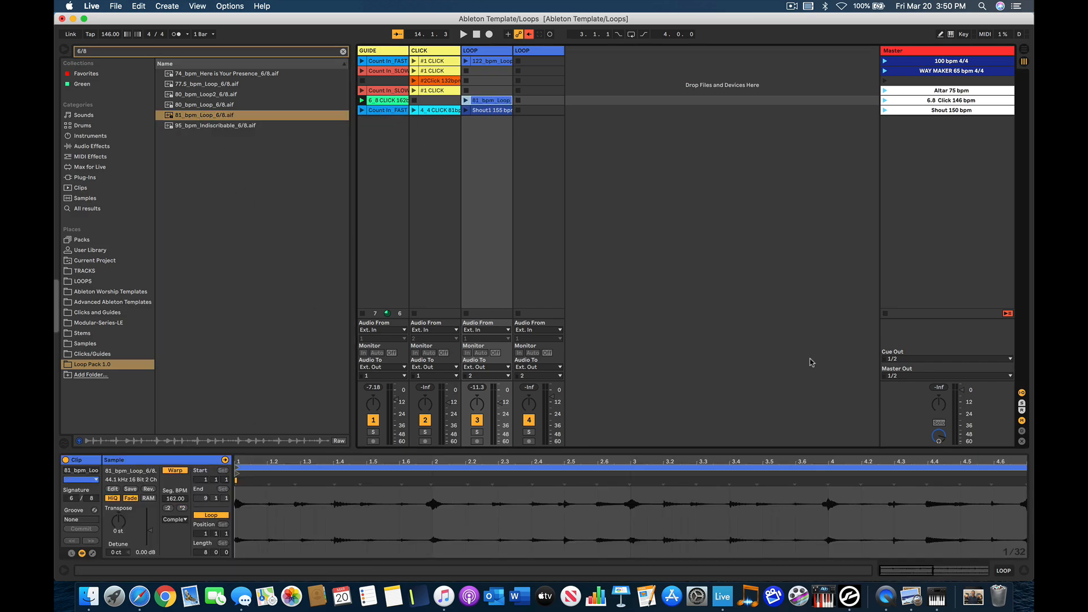
click(886, 100)
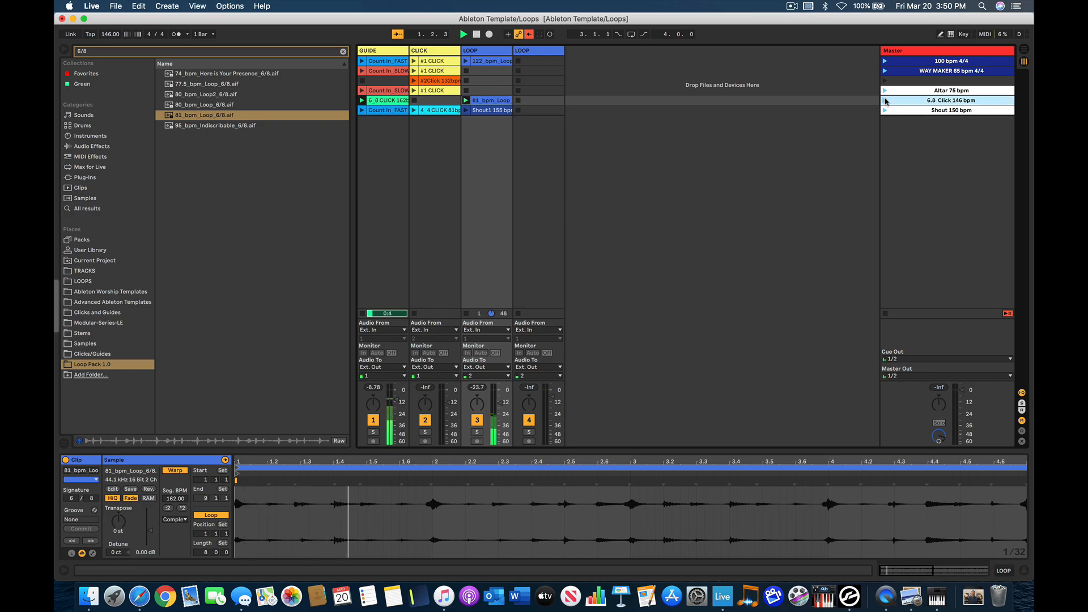
key(space)
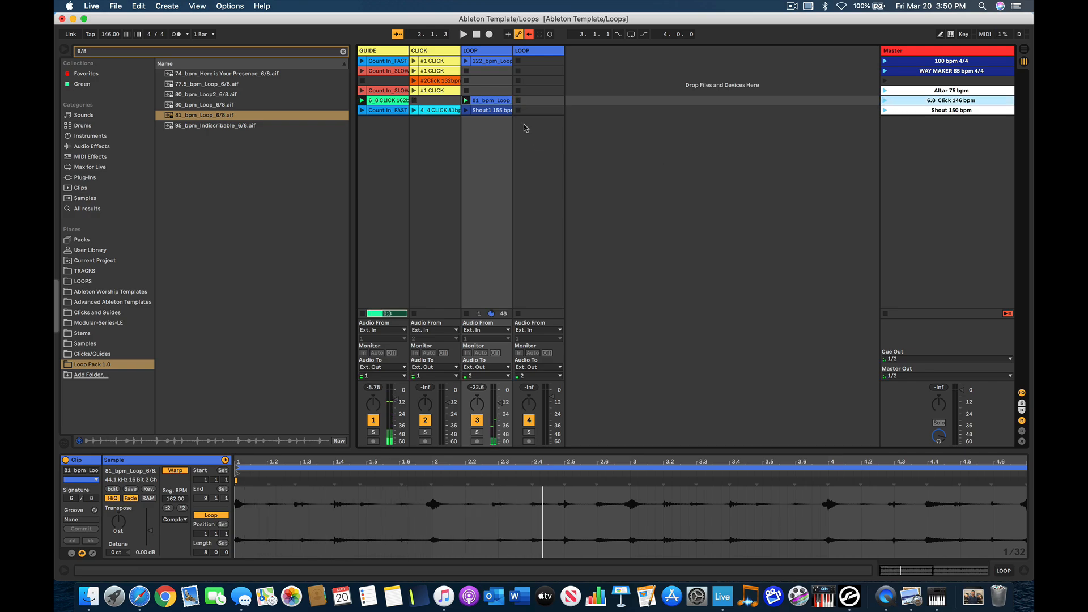
Delete the 81_bpm_Loop_6/8 clip from the first loop slot of the 6.8 Click 146 bpm scene.
click(498, 101)
key(Delete)
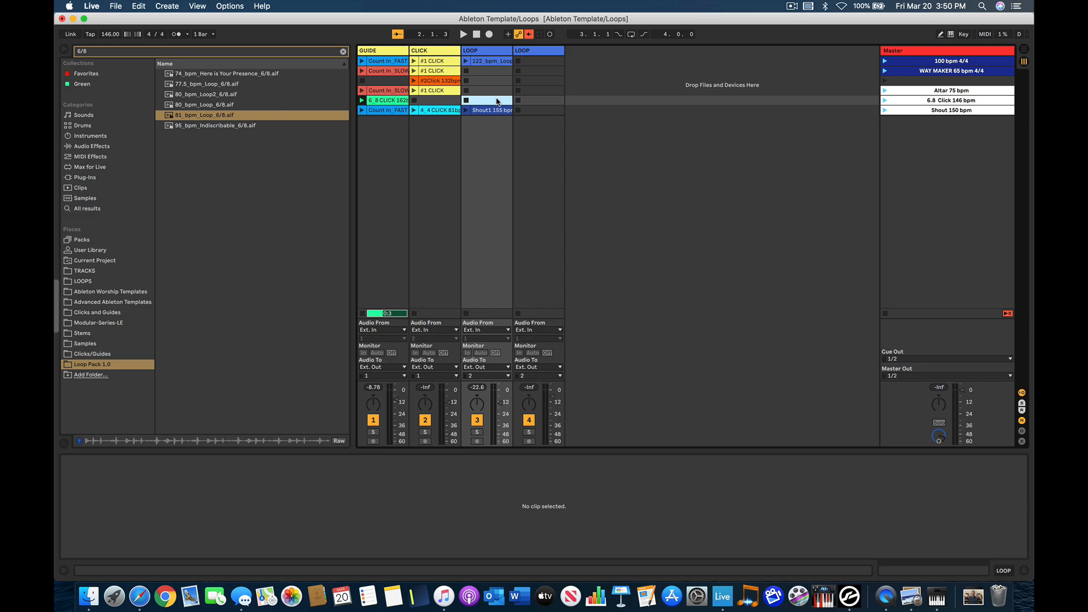